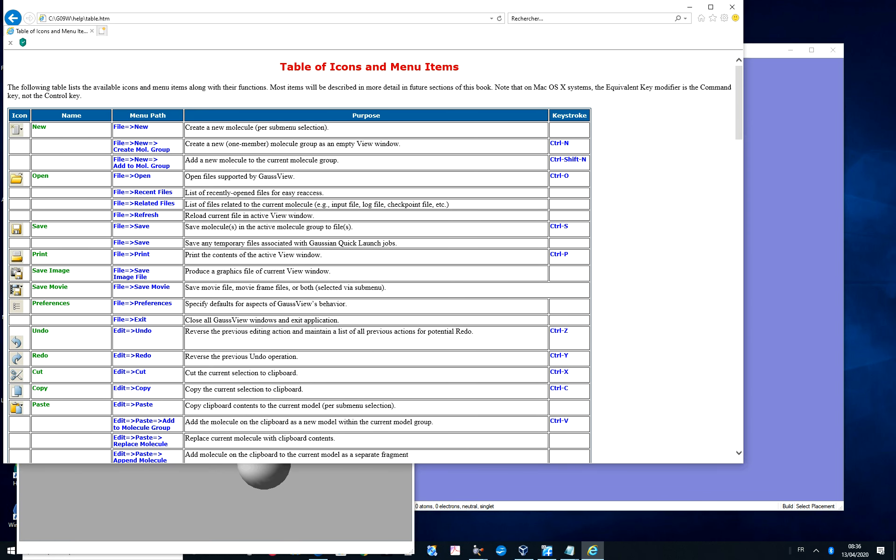
- Read the help topic on molecules, molecule groups and views, close the help window, and check the available help entries
{"action": "left_click", "coordinate": [12, 18]}
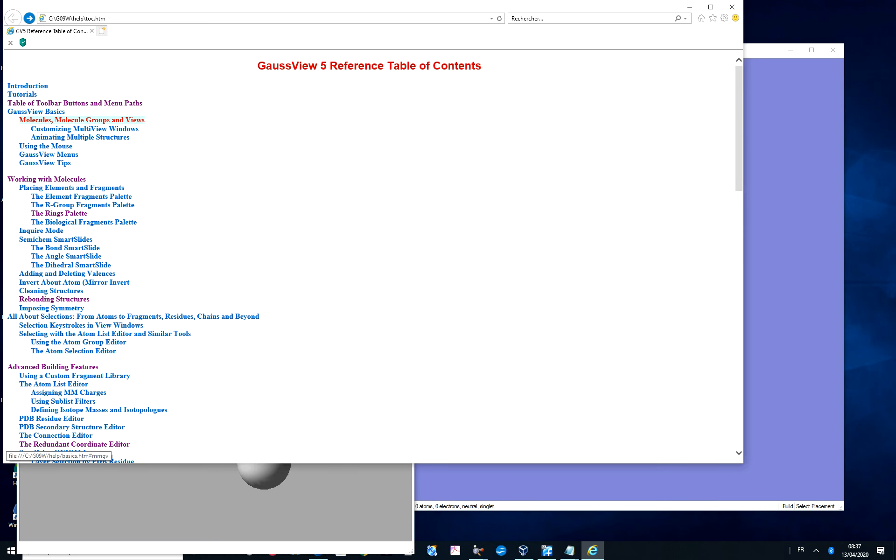
{"action": "left_click", "coordinate": [82, 120]}
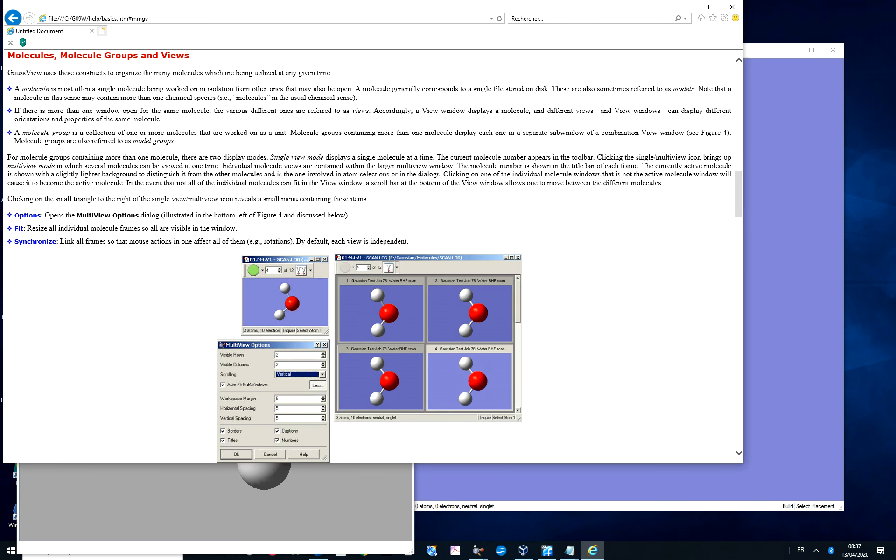
{"action": "left_click", "coordinate": [13, 18]}
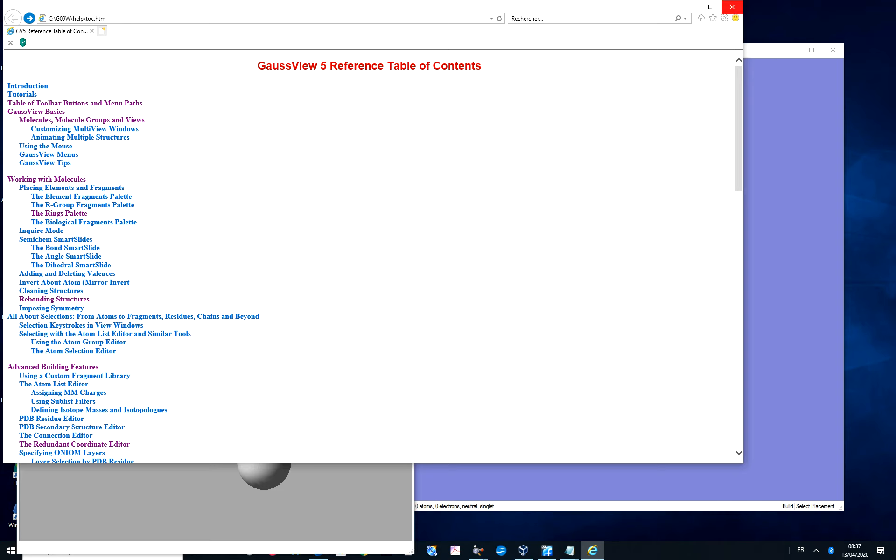
{"action": "left_click", "coordinate": [732, 7]}
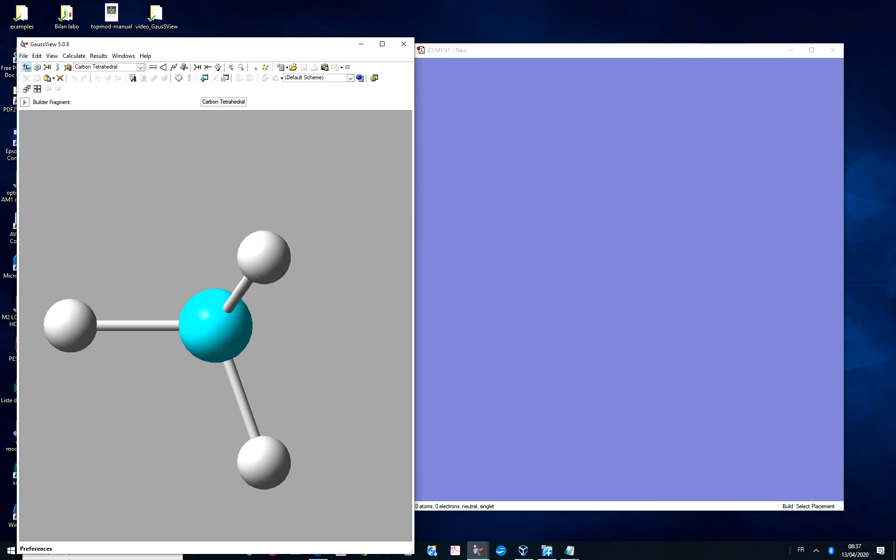
{"action": "left_click", "coordinate": [145, 56]}
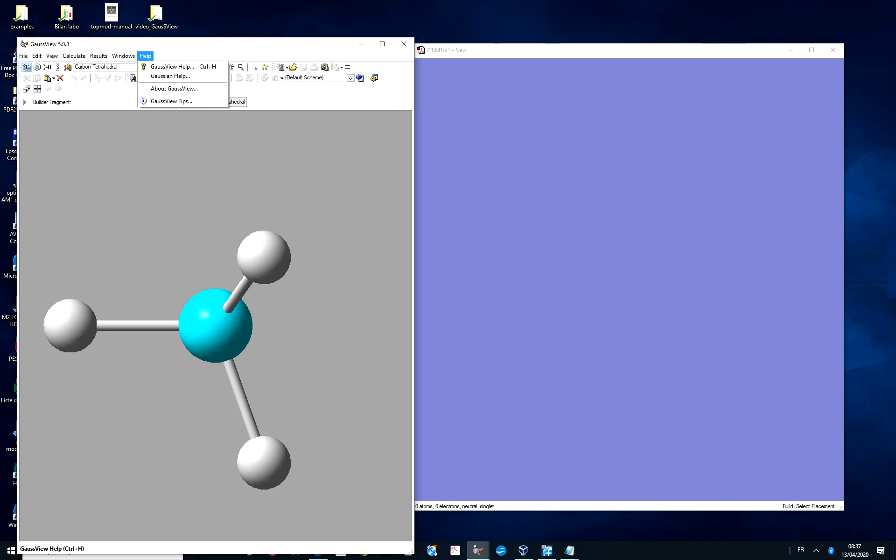
{"action": "key", "text": "Escape"}
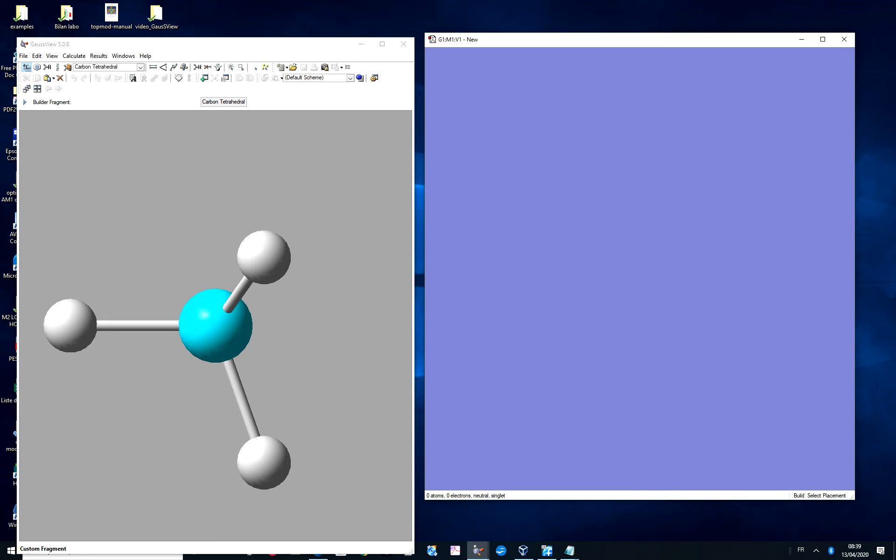
- Examine the fragment placement preferences in Custom and Old modes and the Charge Distribution and Desktop preferences, closing them without applying changes
{"action": "left_click", "coordinate": [23, 56]}
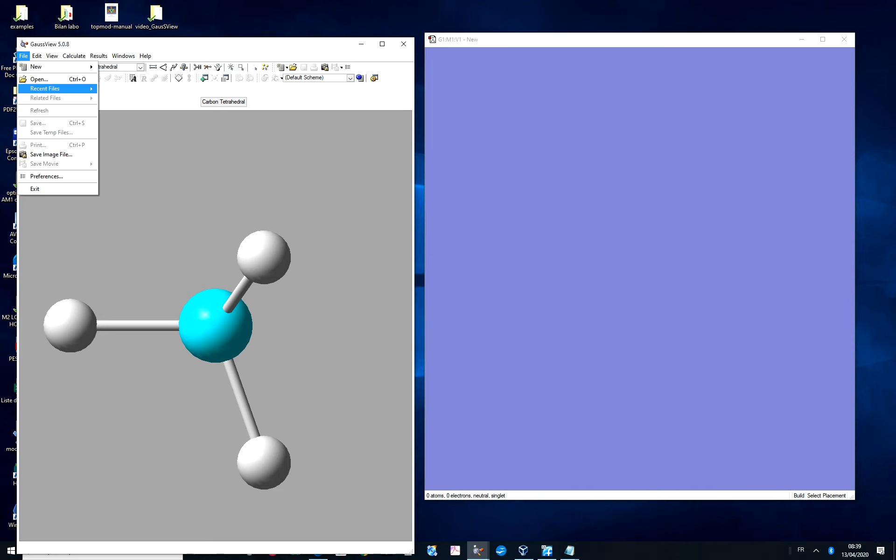
{"action": "left_click", "coordinate": [47, 176]}
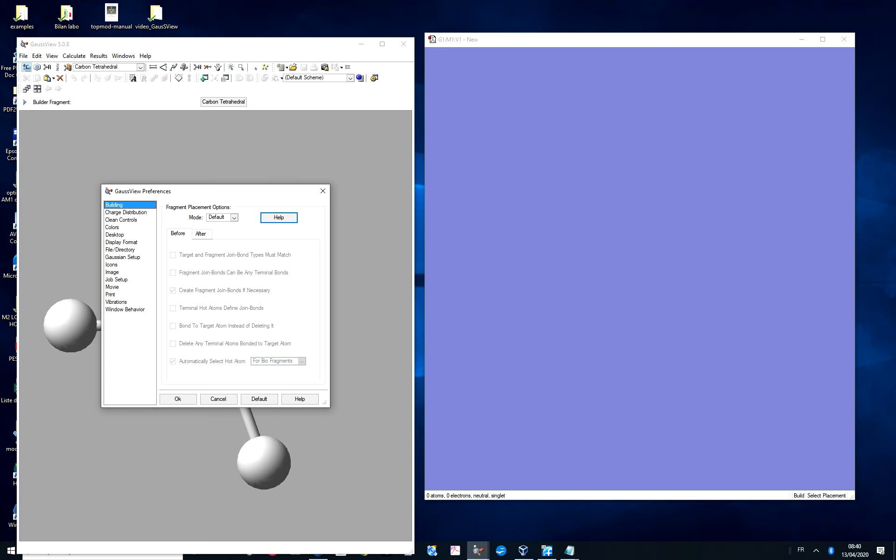
{"action": "left_click", "coordinate": [234, 217]}
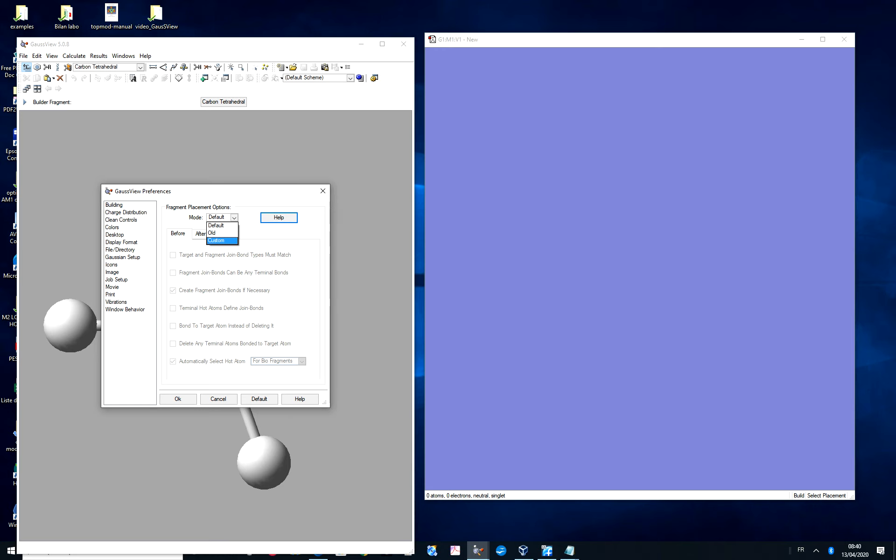
{"action": "left_click", "coordinate": [222, 240]}
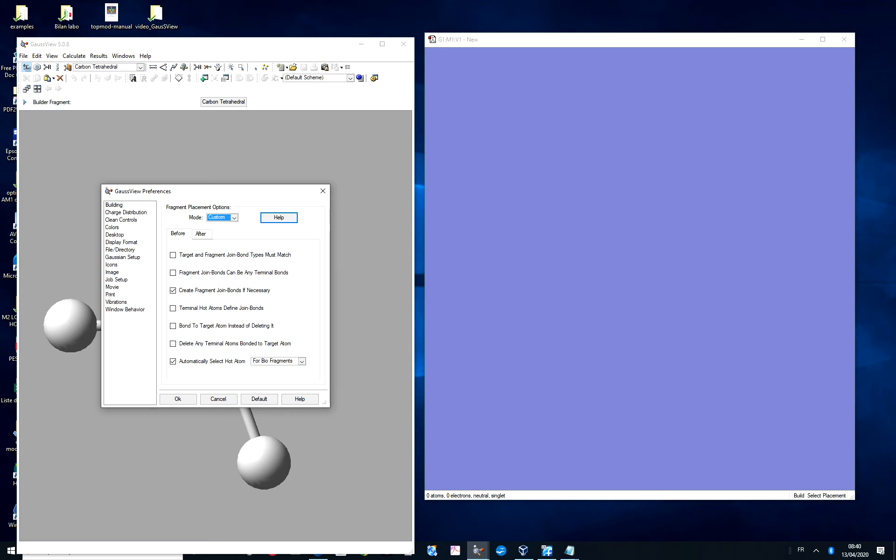
{"action": "left_click", "coordinate": [235, 218]}
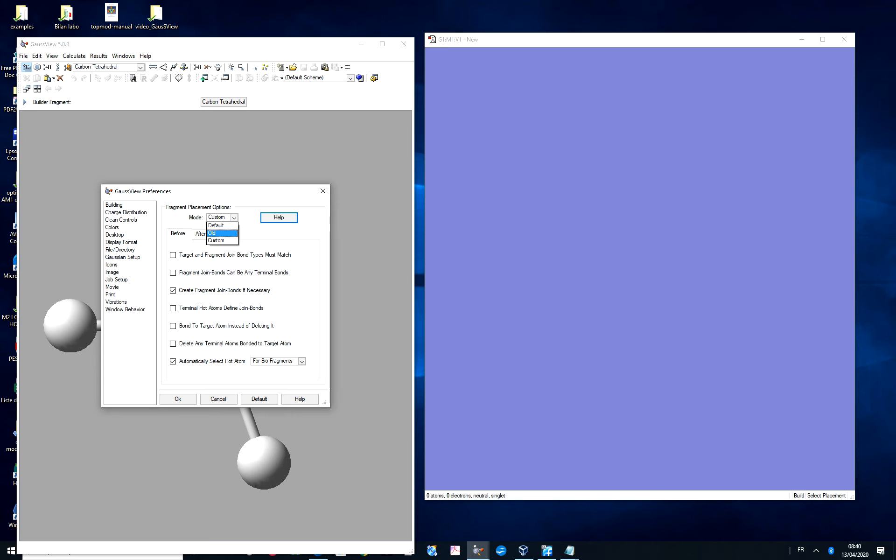
{"action": "key", "text": "Return"}
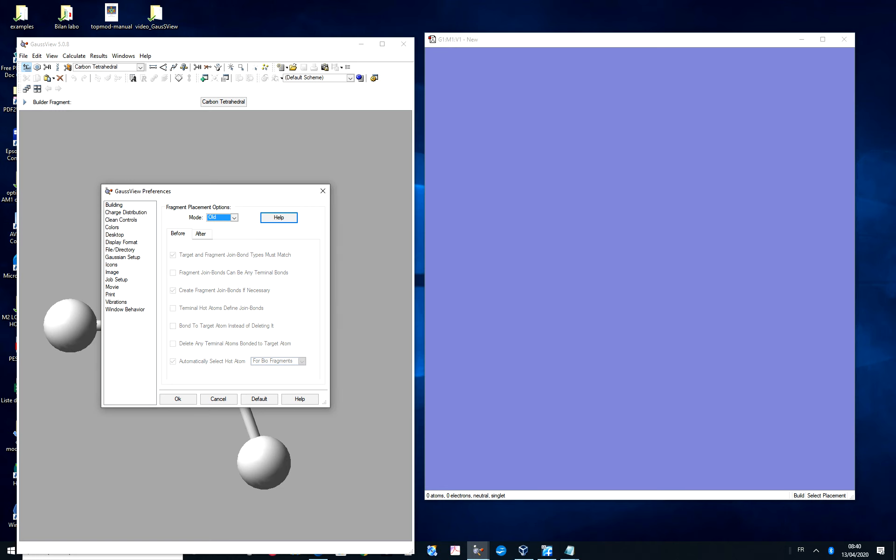
{"action": "left_click", "coordinate": [126, 212]}
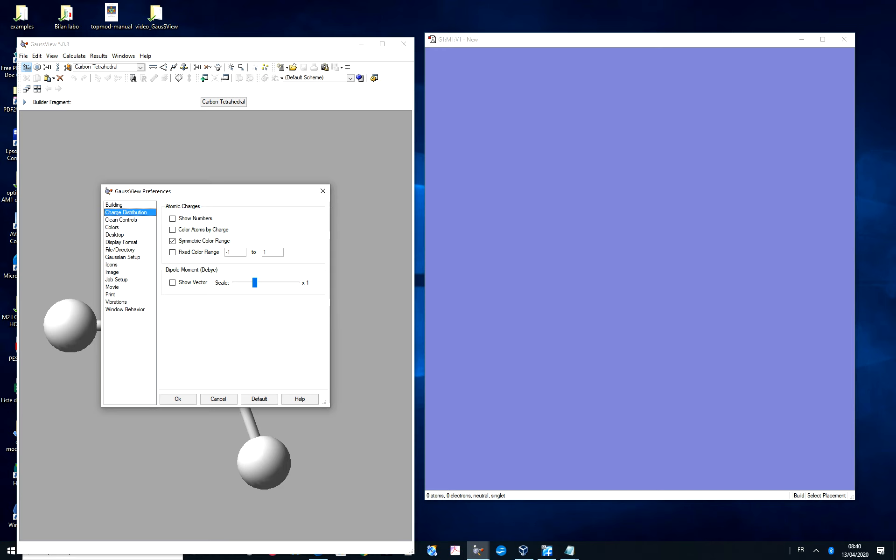
{"action": "left_click", "coordinate": [115, 234]}
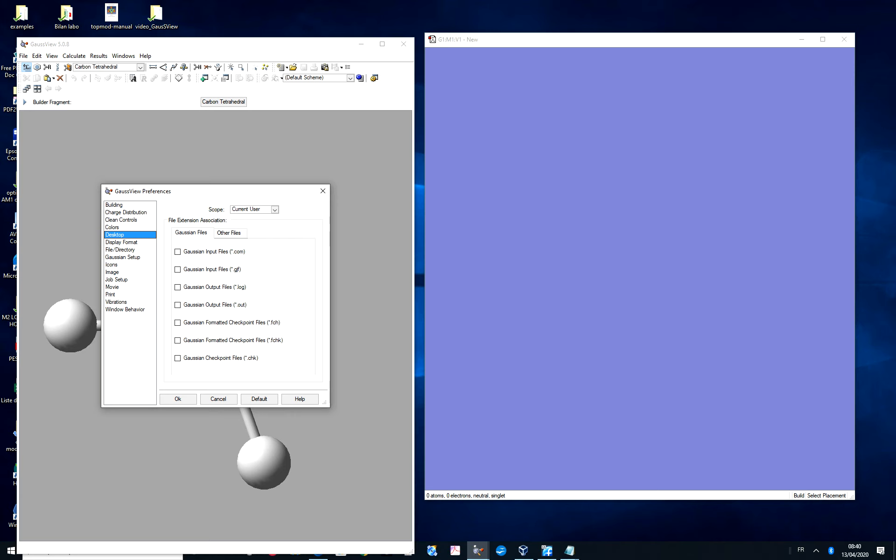
{"action": "left_click", "coordinate": [323, 191]}
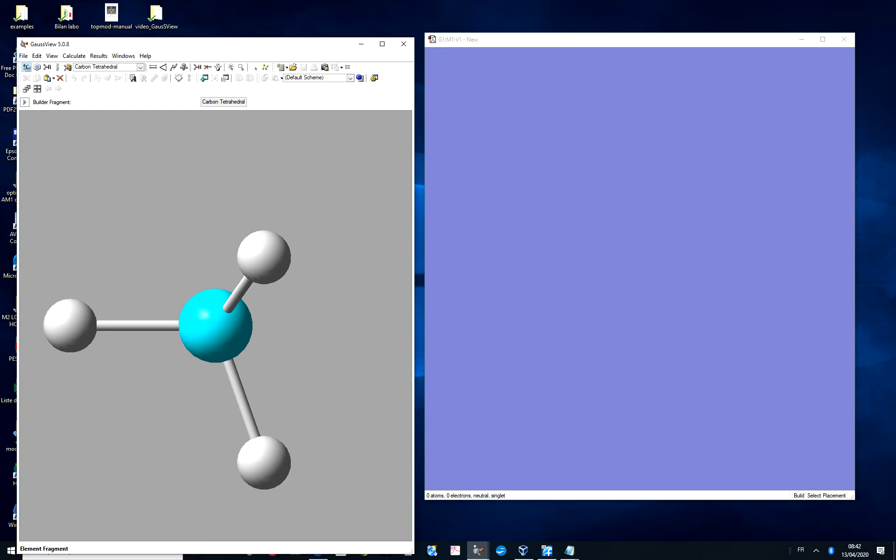
- Place a benzene ring fragment in the empty molecule view and center the molecule in it
{"action": "left_click", "coordinate": [27, 67]}
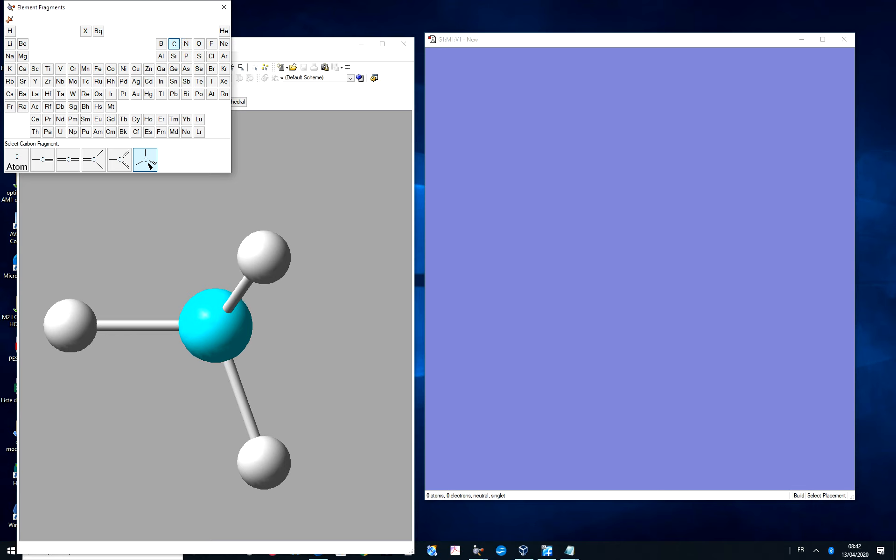
{"action": "left_click", "coordinate": [224, 7]}
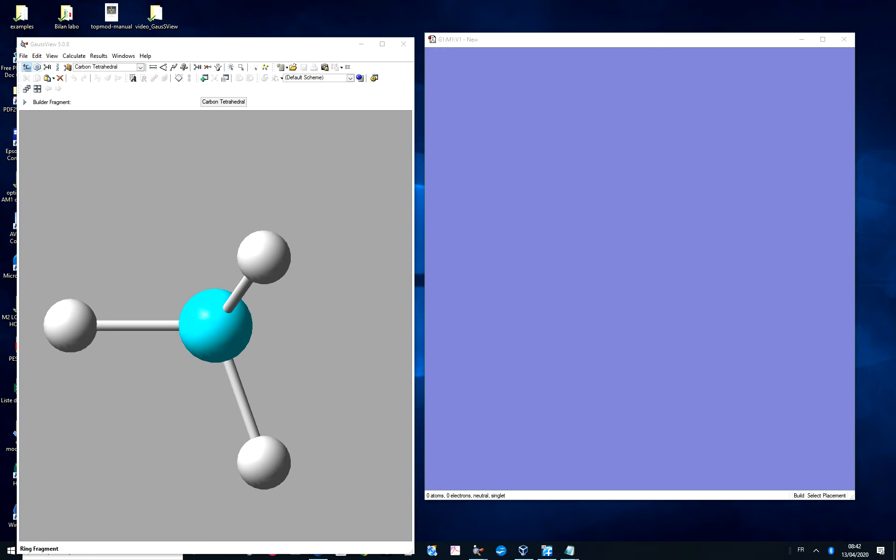
{"action": "left_click", "coordinate": [38, 67]}
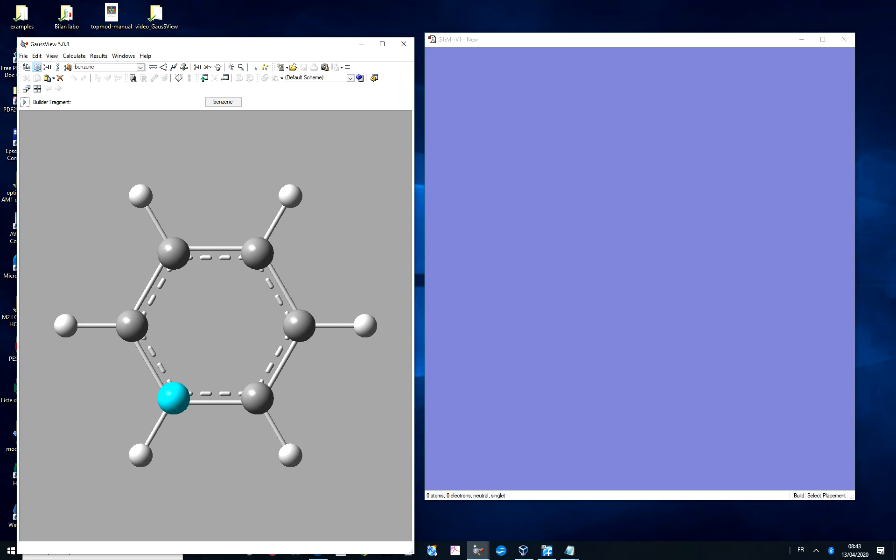
{"action": "left_click", "coordinate": [551, 121]}
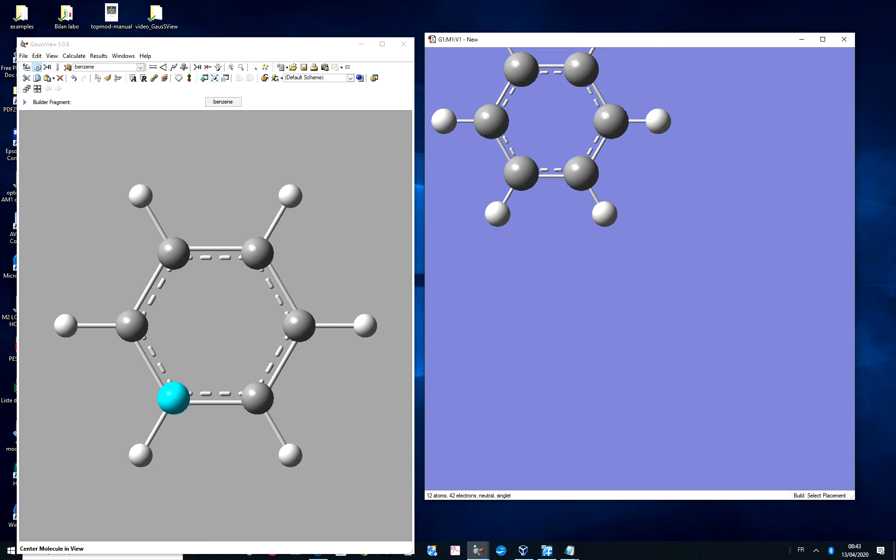
{"action": "left_click", "coordinate": [215, 78]}
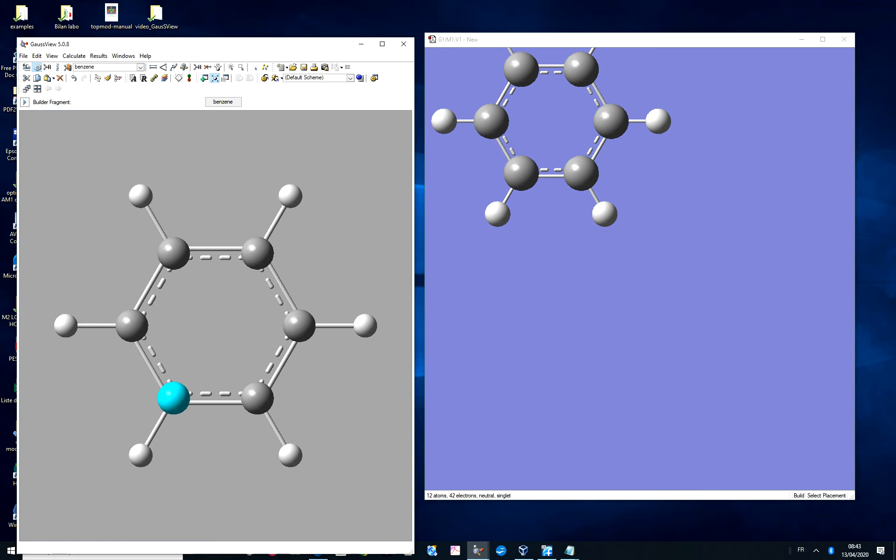
{"action": "left_click", "coordinate": [215, 78]}
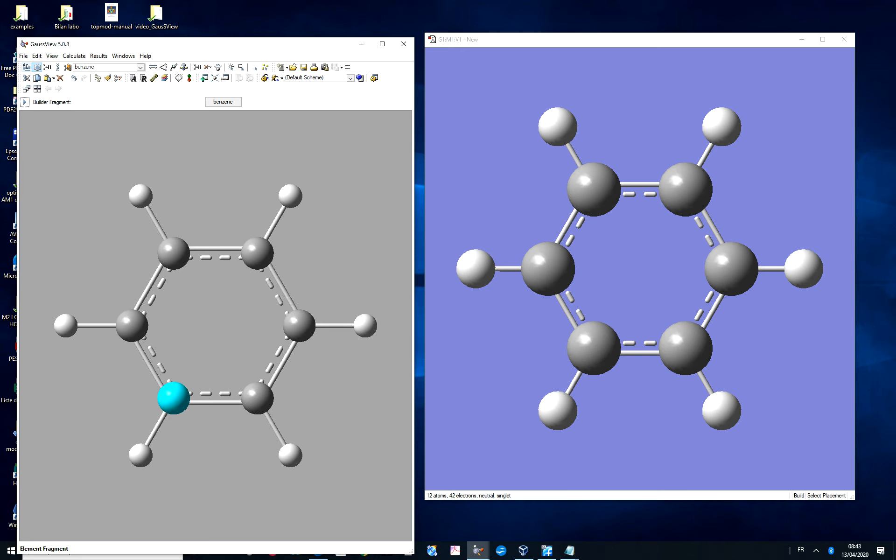
{"action": "left_click", "coordinate": [24, 55]}
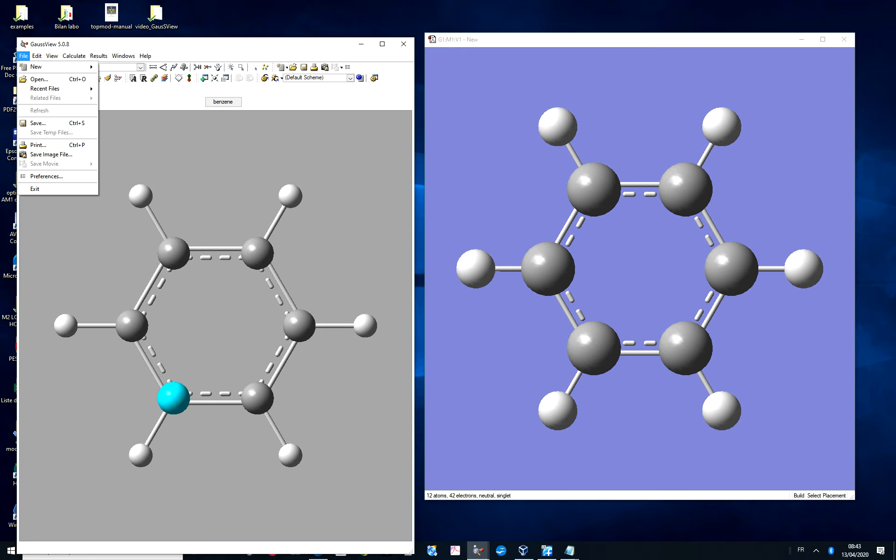
{"action": "mouse_move", "coordinate": [37, 55]}
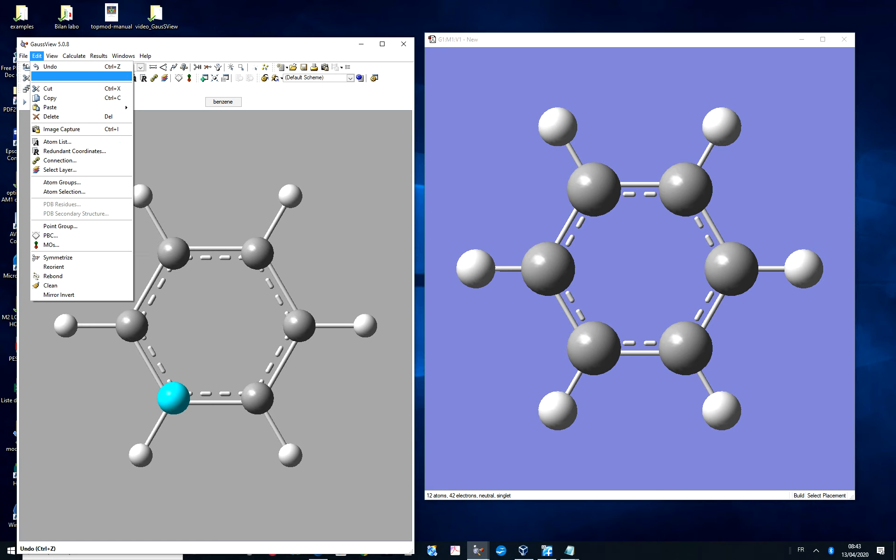
{"action": "mouse_move", "coordinate": [50, 107]}
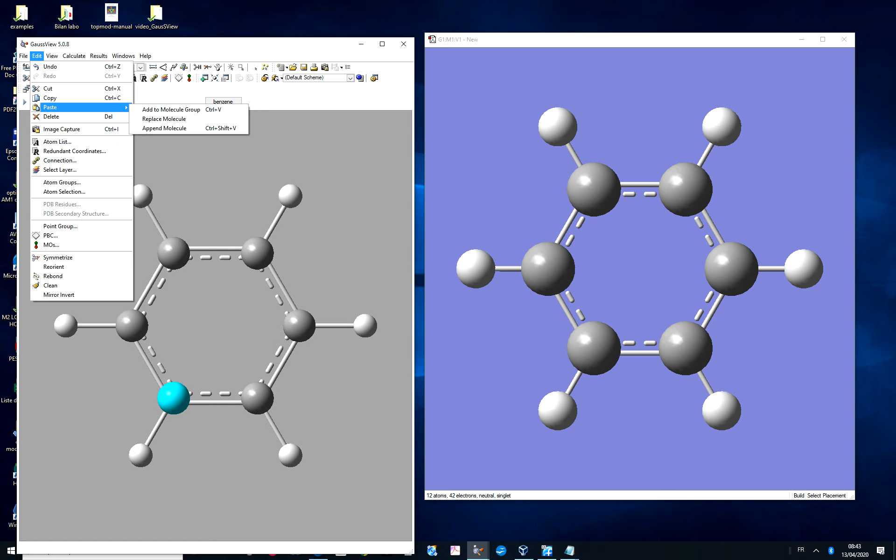
{"action": "key", "text": "Escape"}
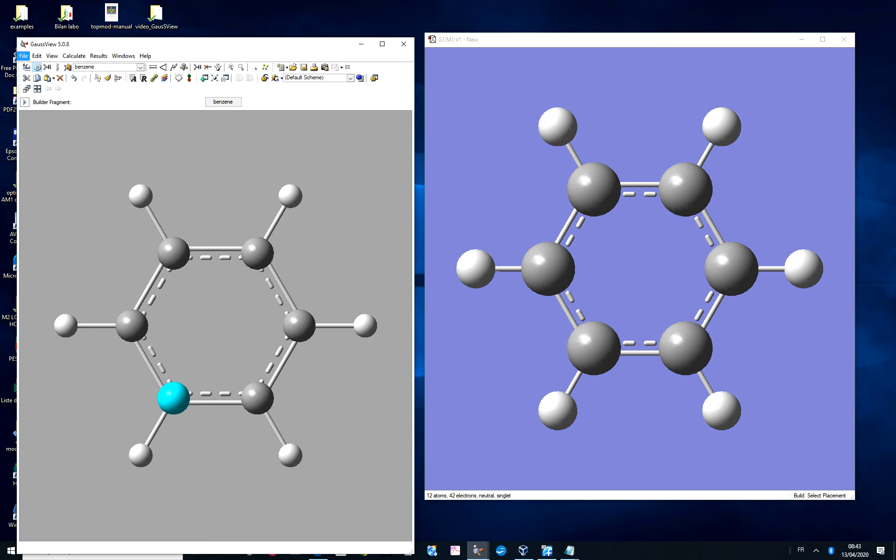
- Create a new molecule group in a separate empty view
{"action": "key", "text": "Down"}
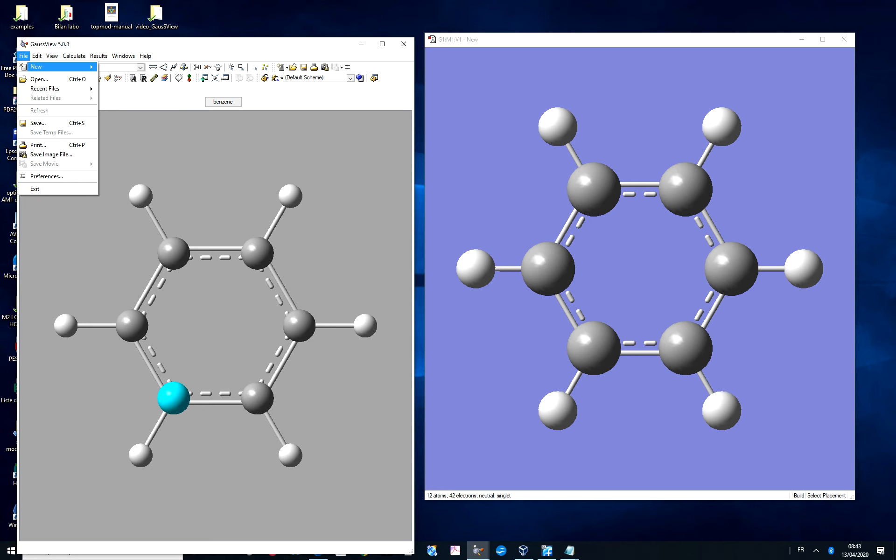
{"action": "key", "text": "Right"}
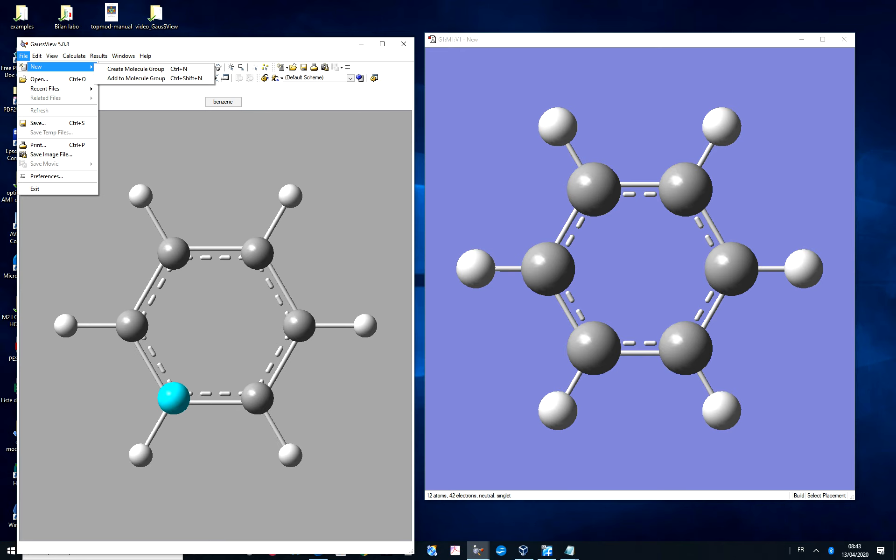
{"action": "key", "text": "Down"}
{"action": "key", "text": "Return"}
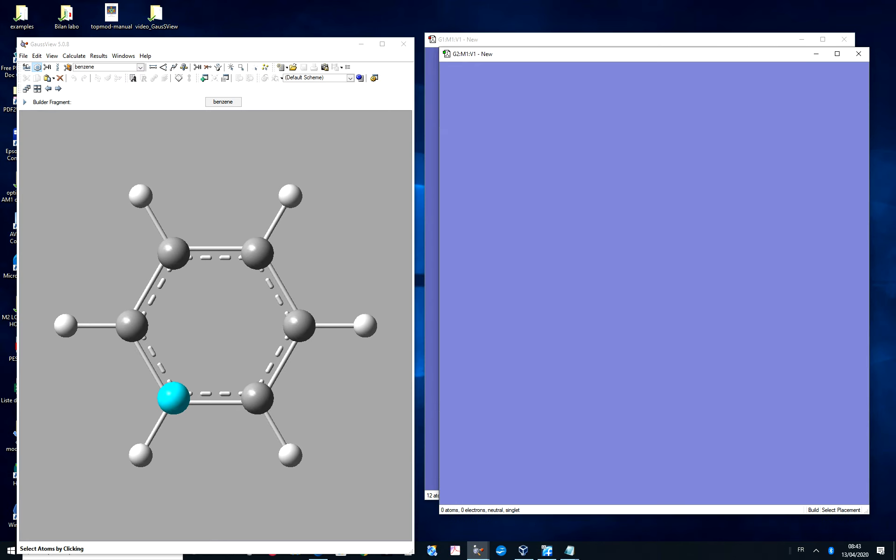
{"action": "key", "text": "alt"}
- Choose the tetravalent nitrogen element fragment with three single bonds and a lone pair (S-S-S-LP) as the builder fragment
{"action": "left_click", "coordinate": [27, 66]}
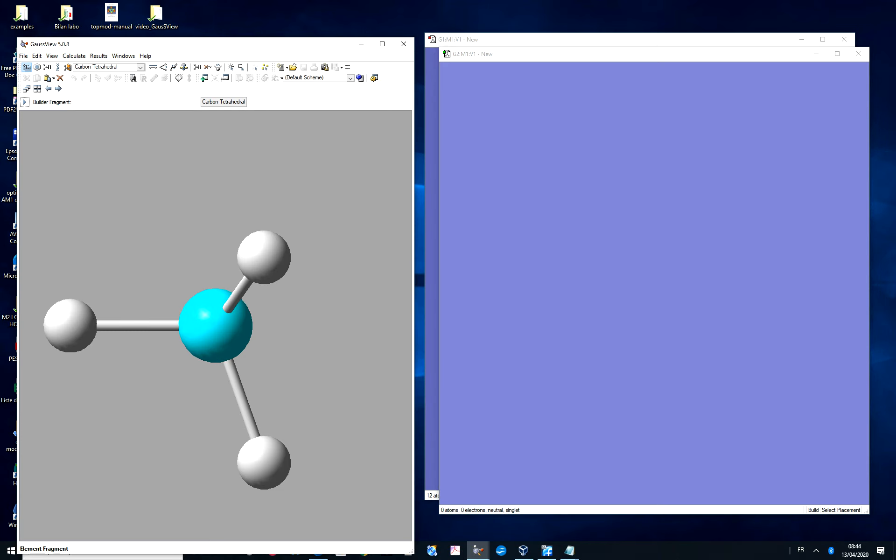
{"action": "double_click", "coordinate": [26, 68]}
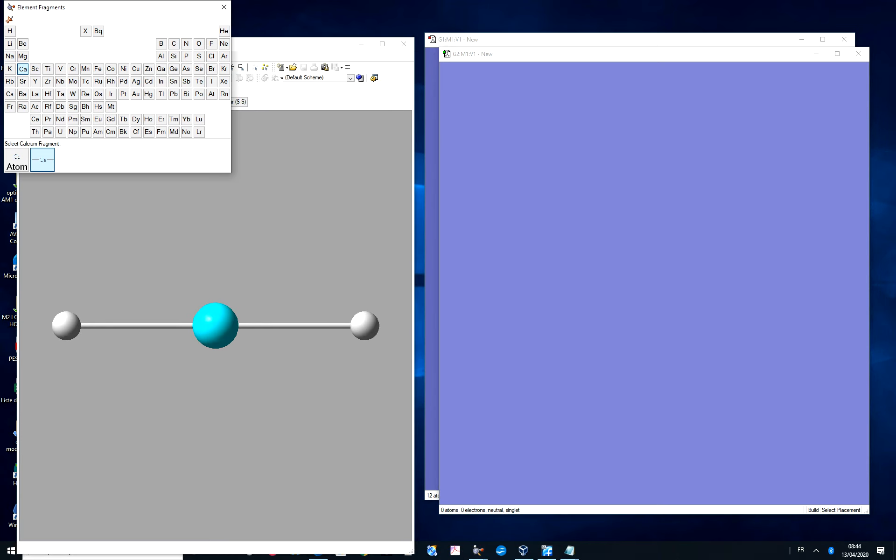
{"action": "left_click", "coordinate": [187, 43]}
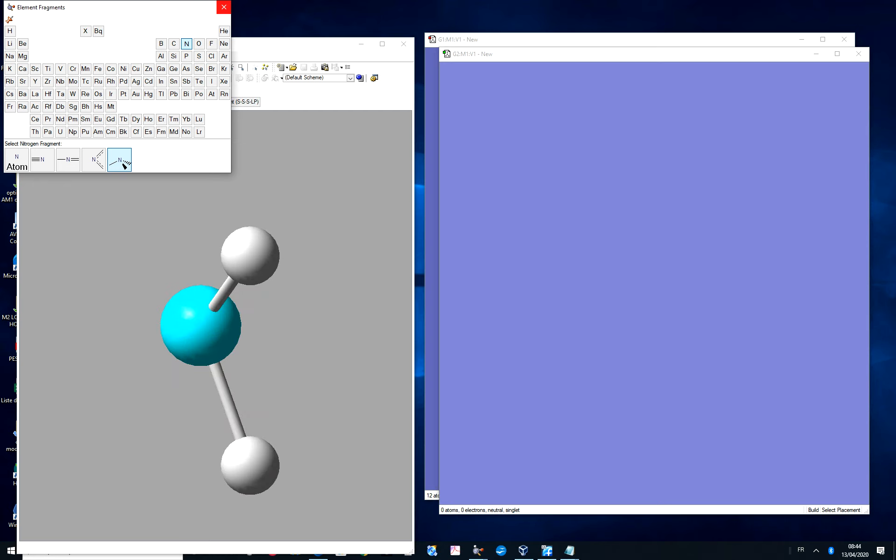
{"action": "left_click", "coordinate": [121, 162]}
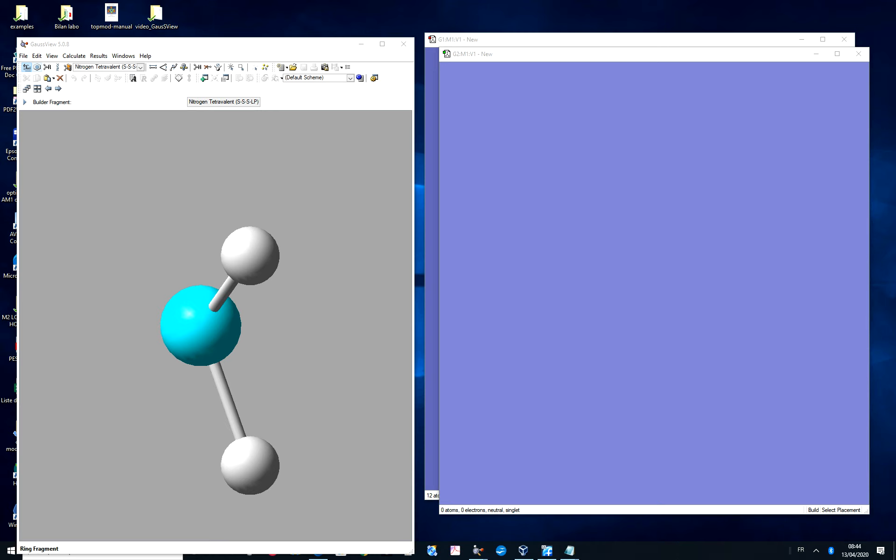
- Place a benzene ring fragment in the new molecule group's view, and close that view
{"action": "left_click", "coordinate": [37, 67]}
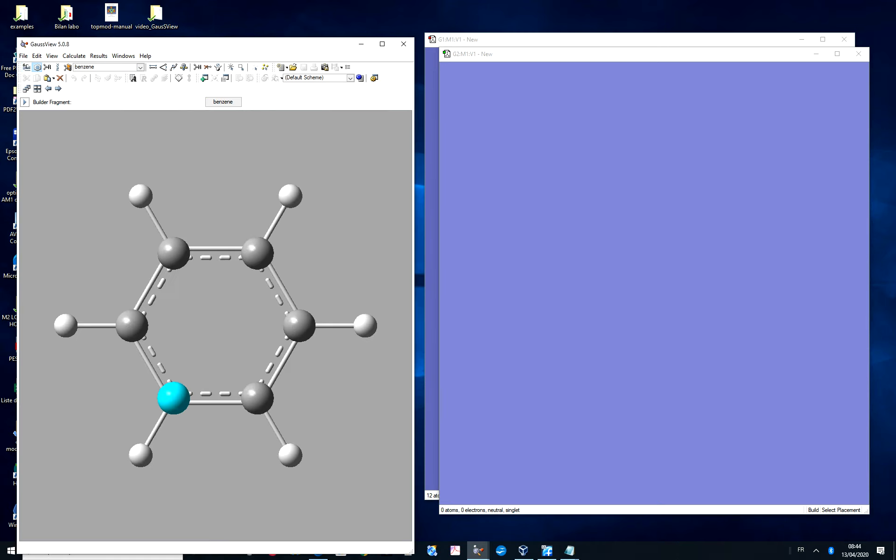
{"action": "left_click", "coordinate": [561, 91]}
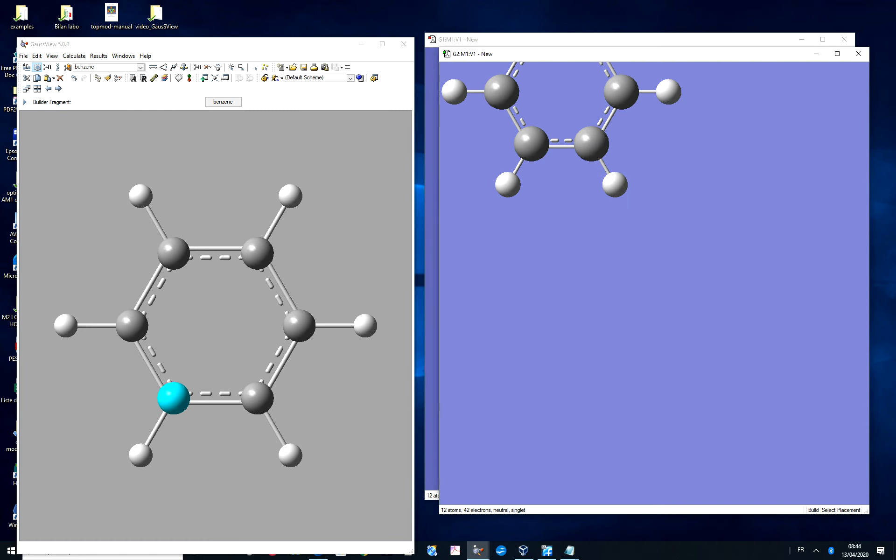
{"action": "left_click", "coordinate": [859, 54]}
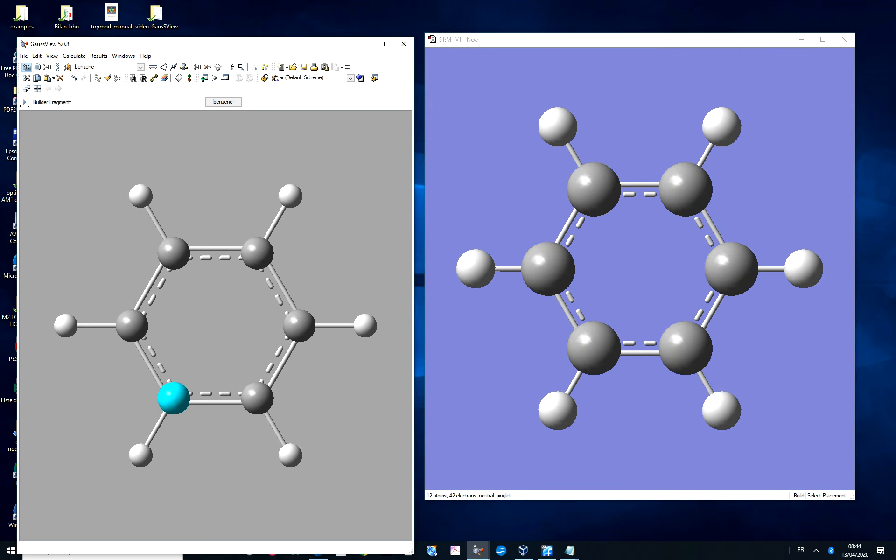
- Replace two adjacent hydrogens of the benzene ring with tetravalent nitrogen (S-S-S-LP) fragments
{"action": "left_click", "coordinate": [27, 67]}
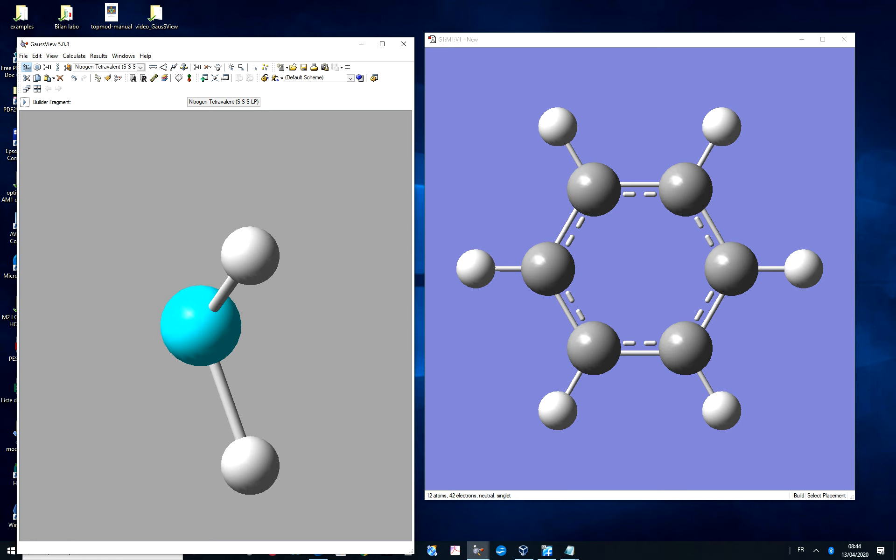
{"action": "double_click", "coordinate": [25, 68]}
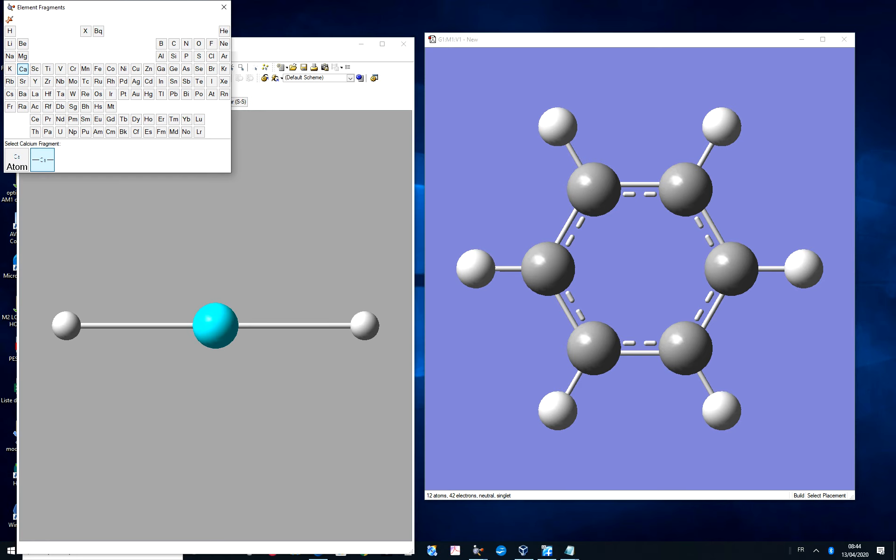
{"action": "left_click", "coordinate": [186, 43]}
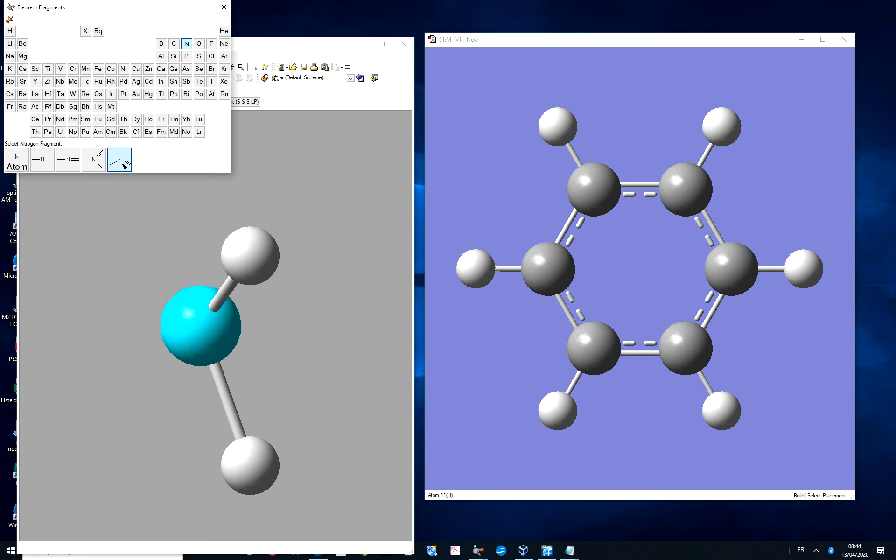
{"action": "left_click", "coordinate": [558, 126]}
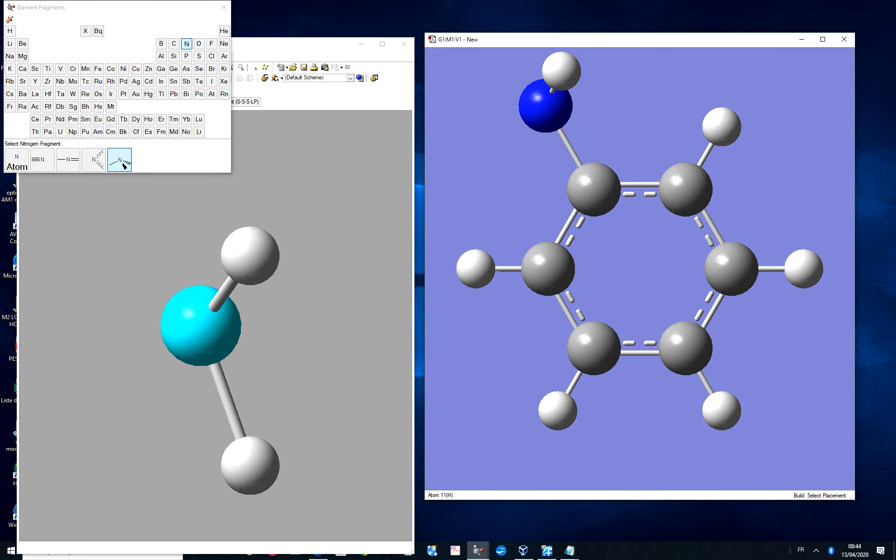
{"action": "left_click", "coordinate": [721, 126]}
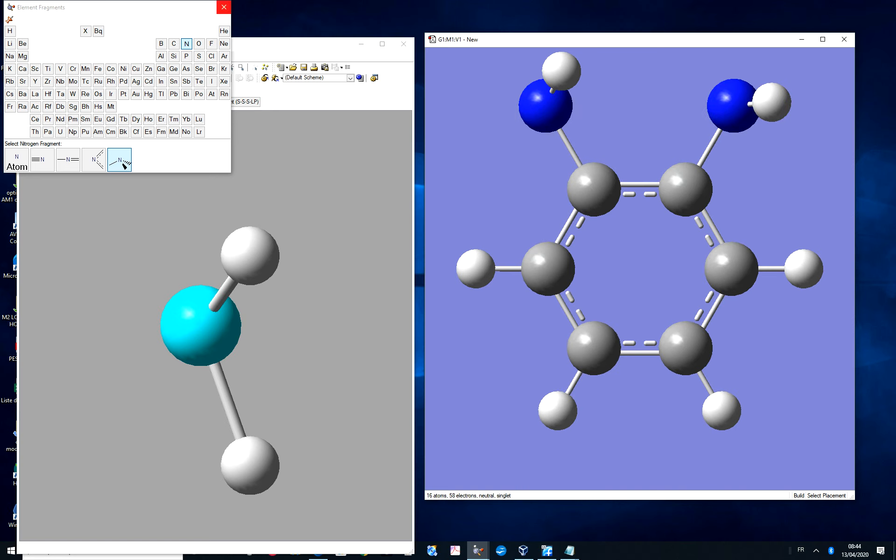
{"action": "left_click", "coordinate": [223, 7]}
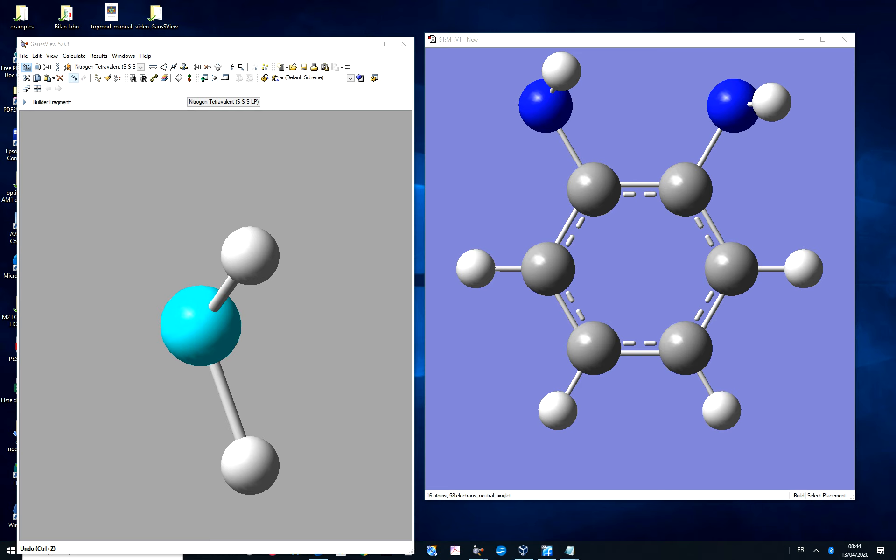
- Undo both nitrogen substitutions on the benzene ring
{"action": "left_click", "coordinate": [74, 79]}
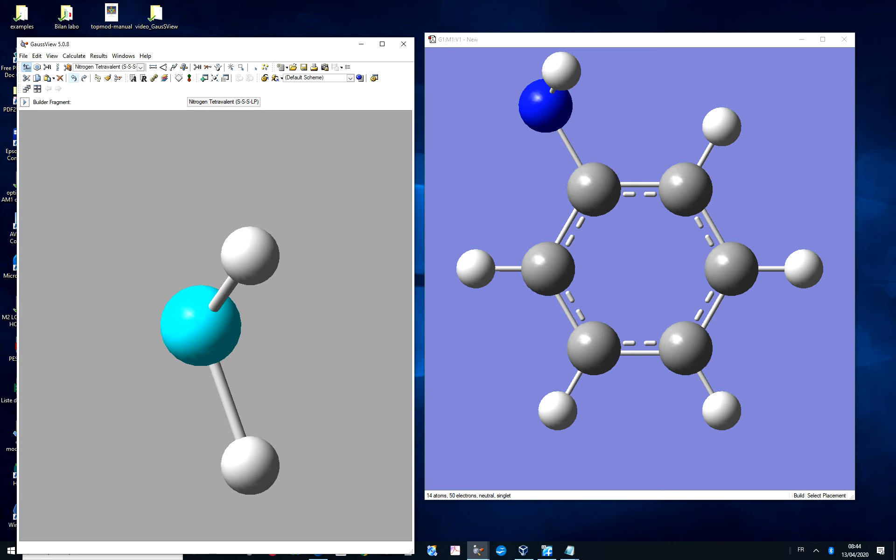
{"action": "left_click", "coordinate": [73, 78]}
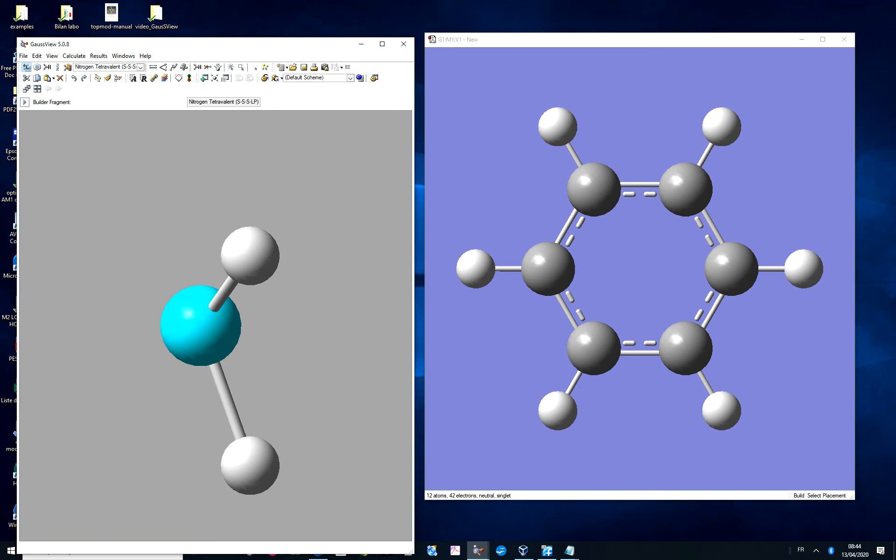
- Replace one hydrogen of the benzene ring with a Carbon Tetrahedral fragment and center the molecule in its view
{"action": "left_click", "coordinate": [26, 67]}
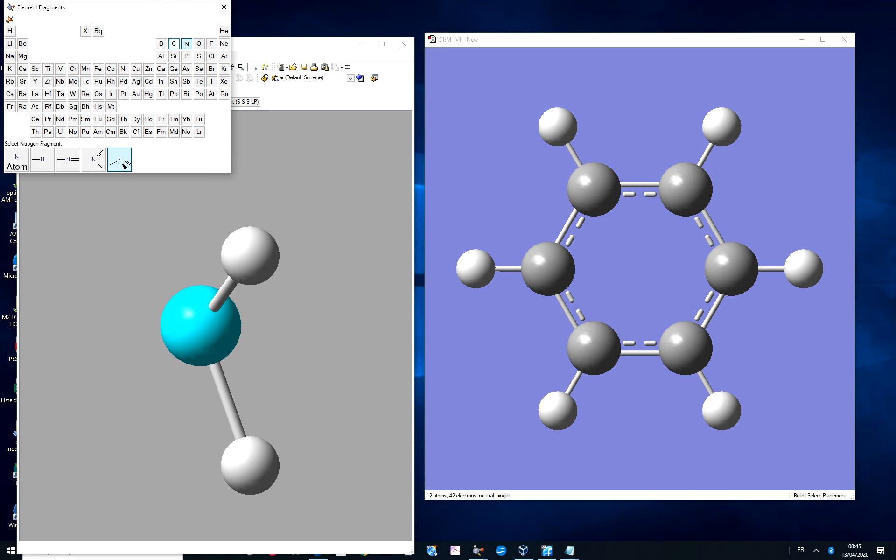
{"action": "left_click", "coordinate": [174, 43]}
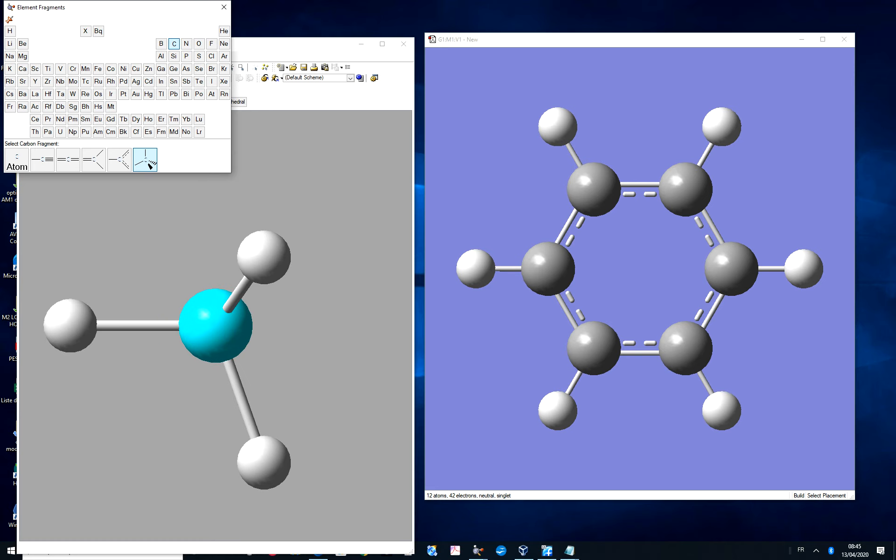
{"action": "left_click", "coordinate": [289, 44]}
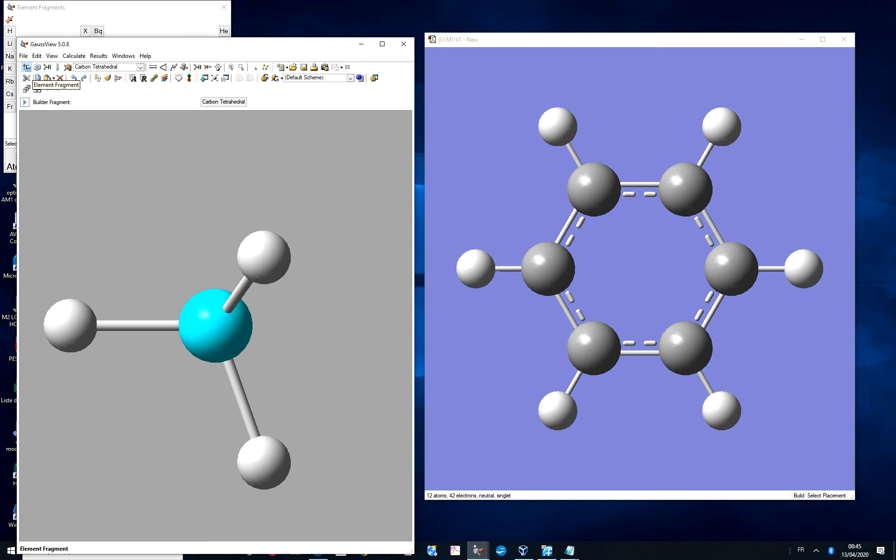
{"action": "left_click", "coordinate": [26, 67]}
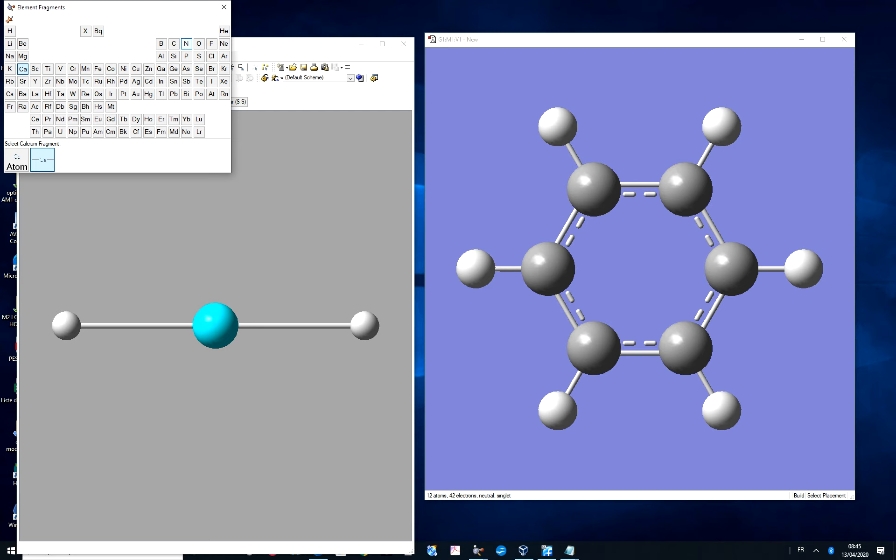
{"action": "left_click", "coordinate": [174, 43]}
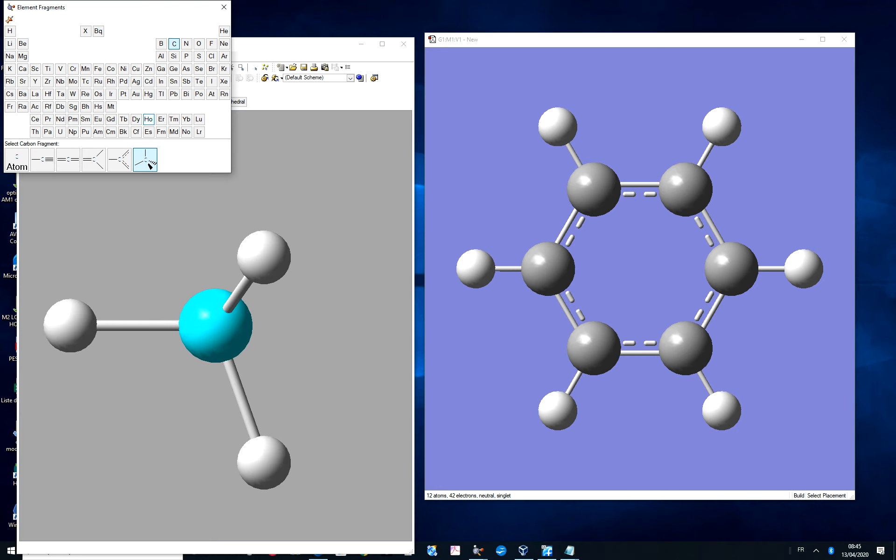
{"action": "left_click", "coordinate": [148, 162]}
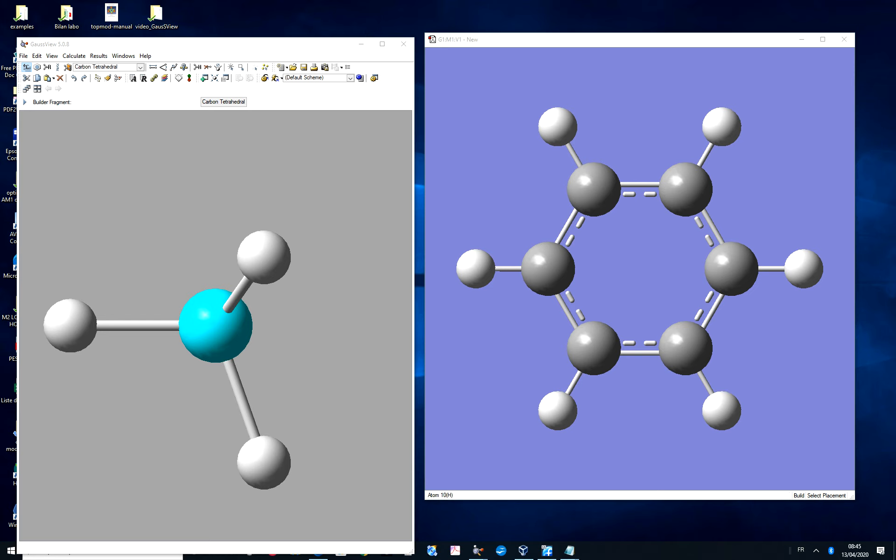
{"action": "left_click", "coordinate": [721, 126]}
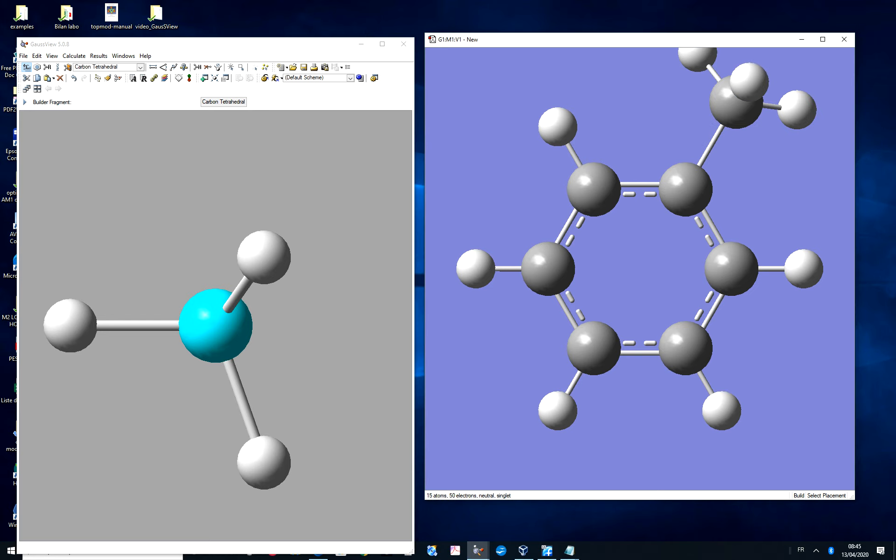
{"action": "left_click", "coordinate": [214, 78]}
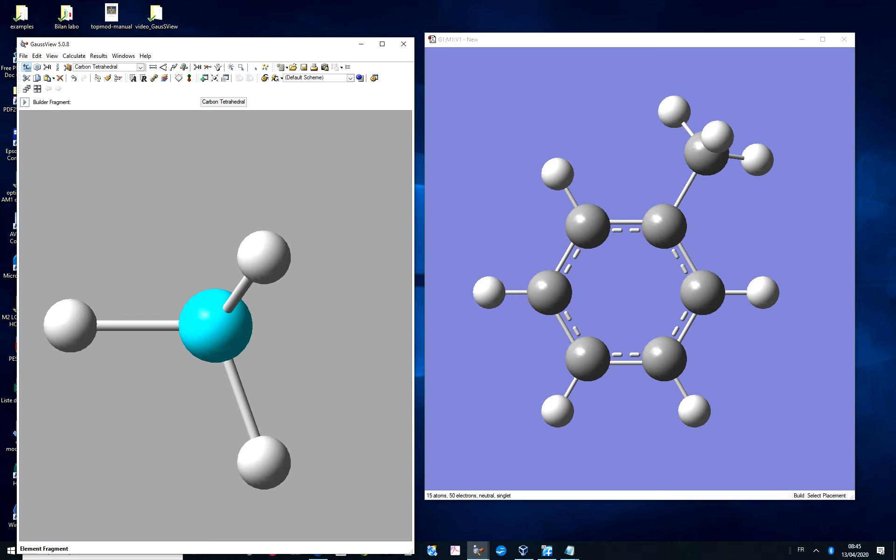
- Replace two hydrogens of the methyl group with oxygen fragments having two single bonds and two lone pairs (S-S-LP-LP)
{"action": "left_click", "coordinate": [27, 67]}
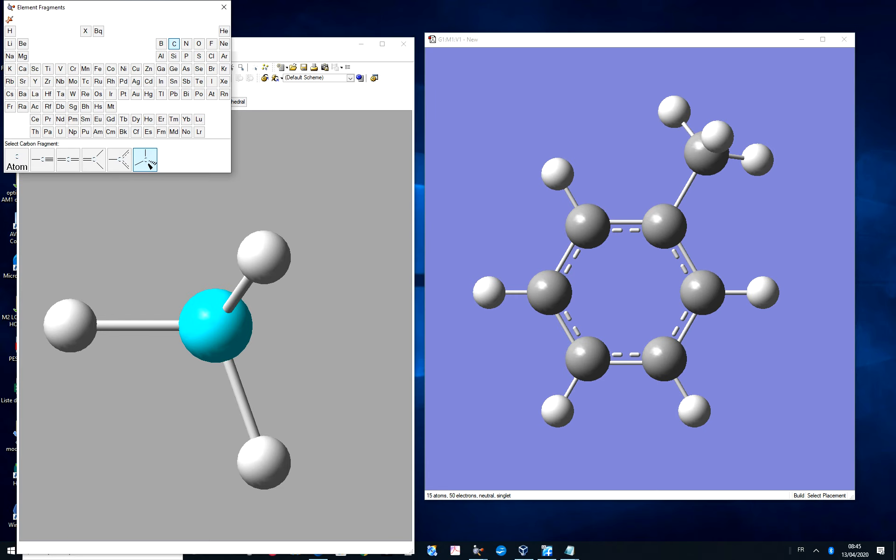
{"action": "left_click", "coordinate": [198, 44]}
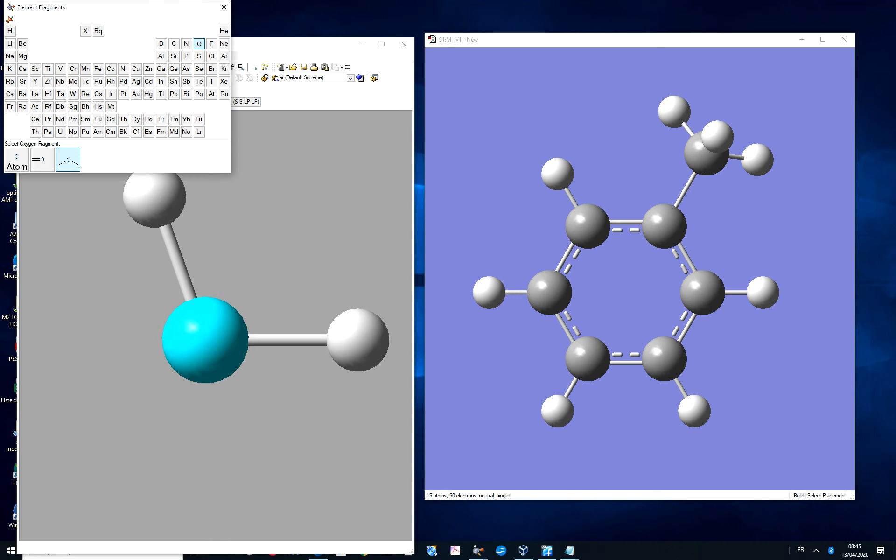
{"action": "left_click", "coordinate": [674, 111]}
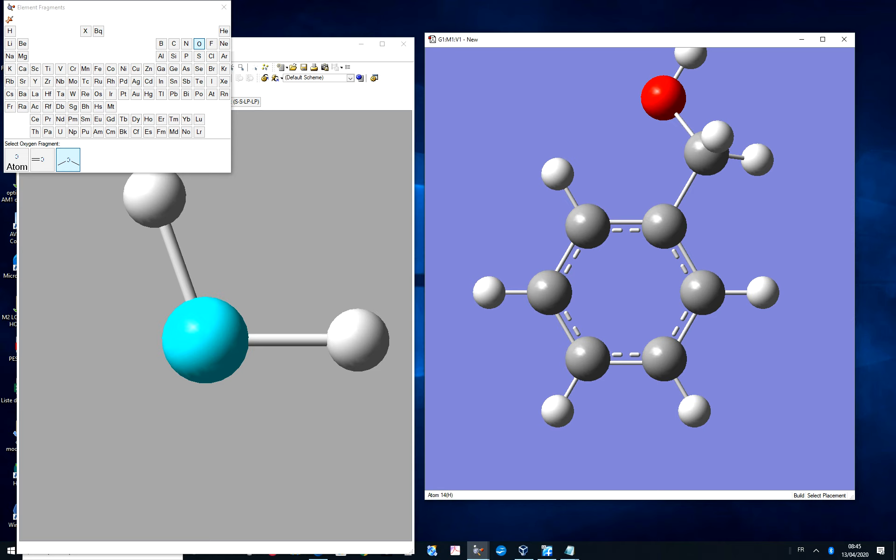
{"action": "left_click", "coordinate": [757, 159]}
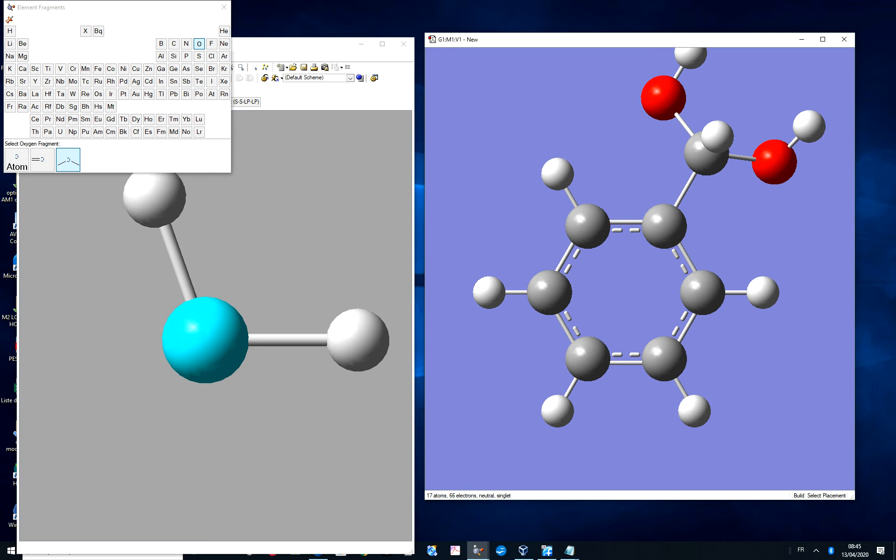
{"action": "left_click", "coordinate": [174, 43]}
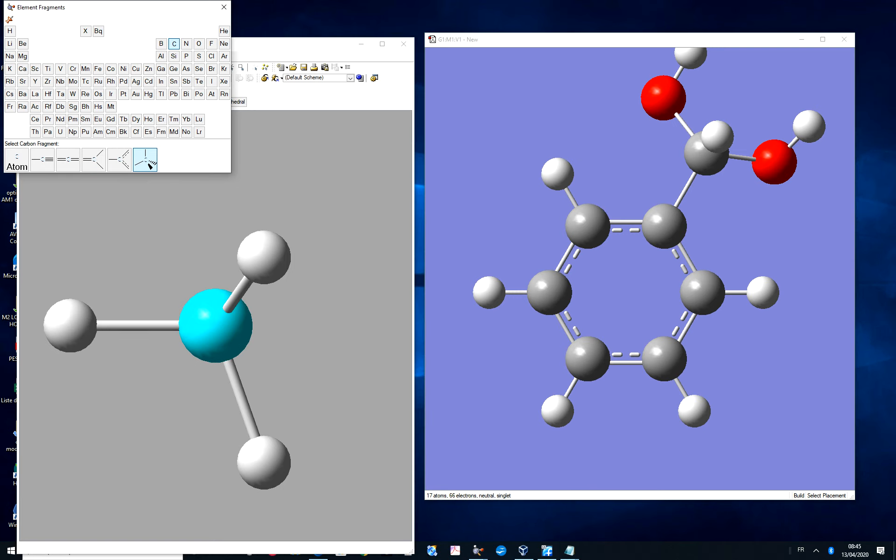
{"action": "left_click", "coordinate": [224, 7]}
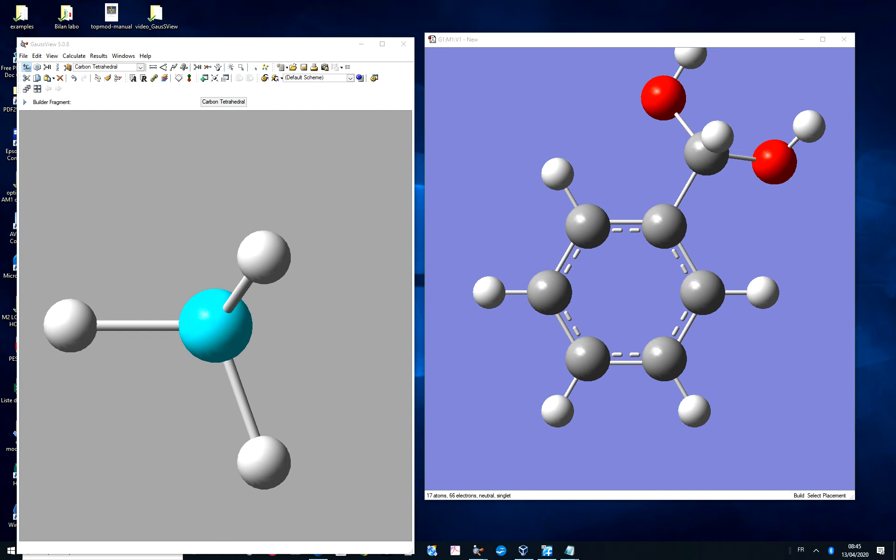
- Delete the hydrogen left on the side-chain carbon and the hydrogen of one hydroxyl group
{"action": "mouse_move", "coordinate": [639, 299]}
{"action": "left_mouse_down"}
{"action": "mouse_move", "coordinate": [603, 280]}
{"action": "mouse_move", "coordinate": [595, 243]}
{"action": "mouse_move", "coordinate": [591, 312]}
{"action": "mouse_move", "coordinate": [628, 311]}
{"action": "mouse_move", "coordinate": [641, 279]}
{"action": "left_mouse_up"}
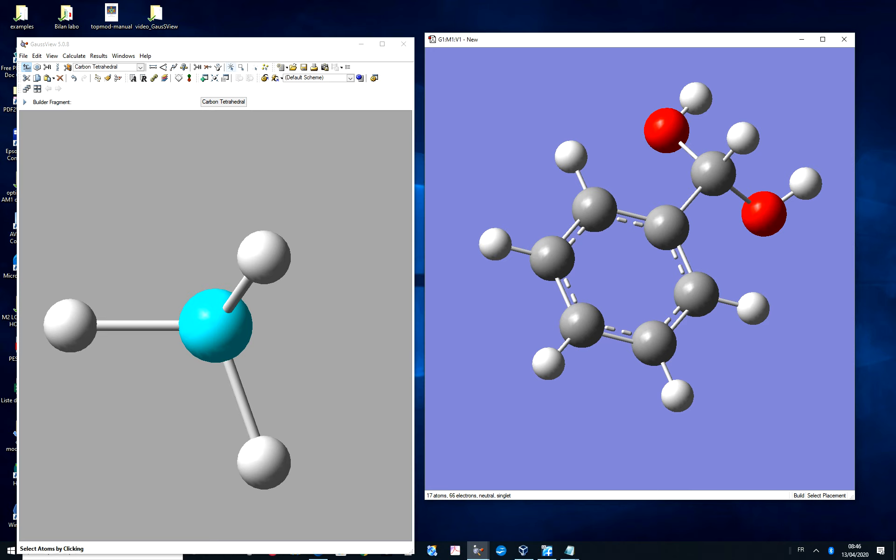
{"action": "left_click", "coordinate": [207, 67]}
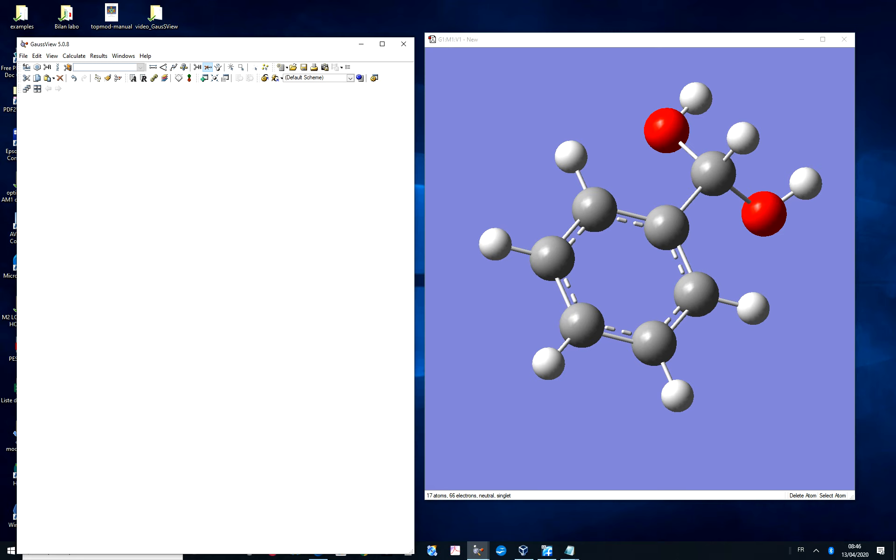
{"action": "left_click", "coordinate": [743, 138]}
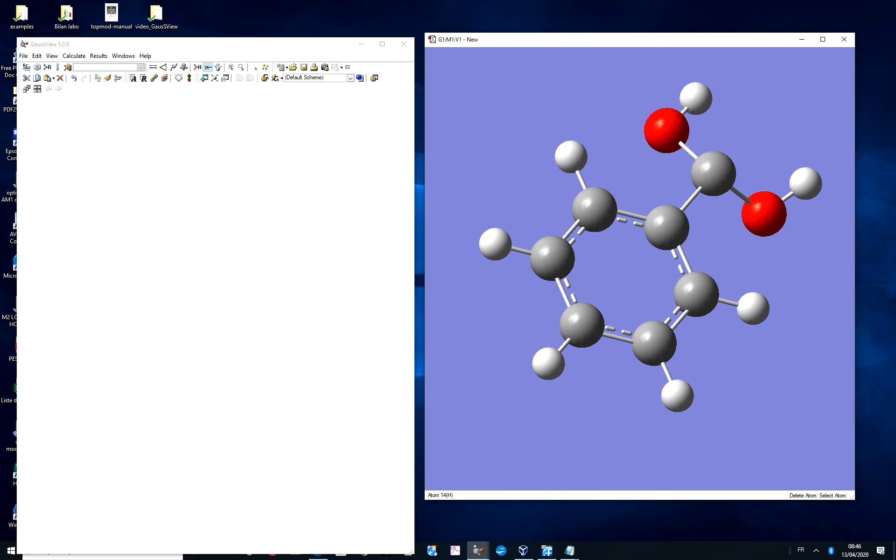
{"action": "left_click", "coordinate": [696, 98]}
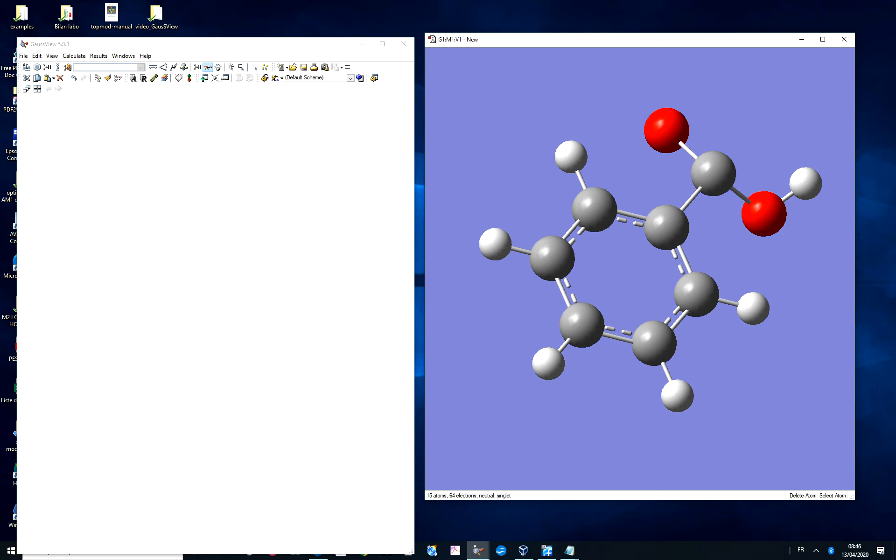
- Change the bond between the side-chain carbon and the oxygen without a hydrogen to a double bond
{"action": "left_click_drag", "start_coordinate": [766, 266], "coordinate": [701, 280]}
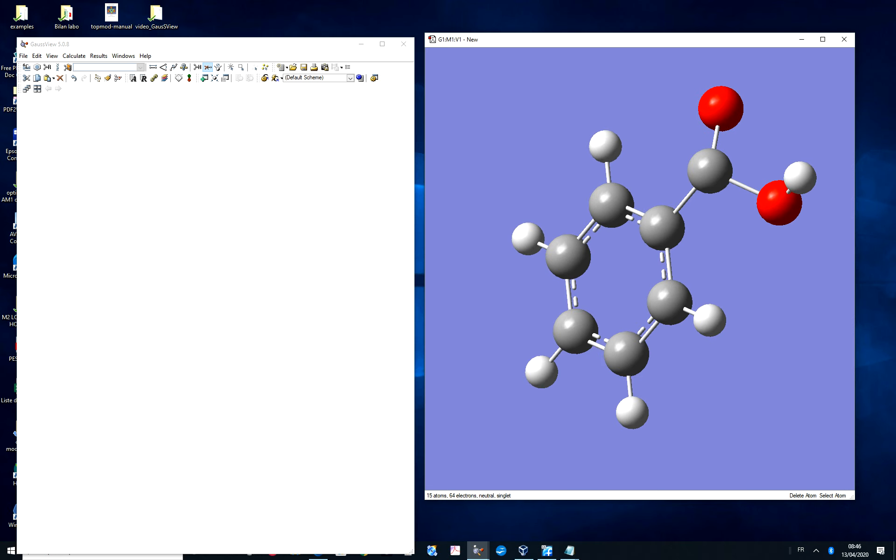
{"action": "left_click", "coordinate": [153, 67]}
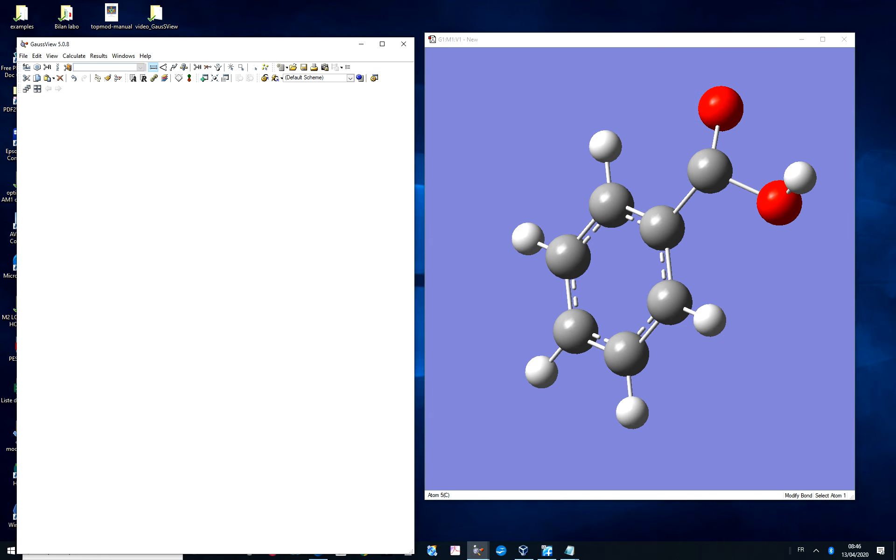
{"action": "left_click", "coordinate": [709, 171]}
{"action": "left_click", "coordinate": [721, 108]}
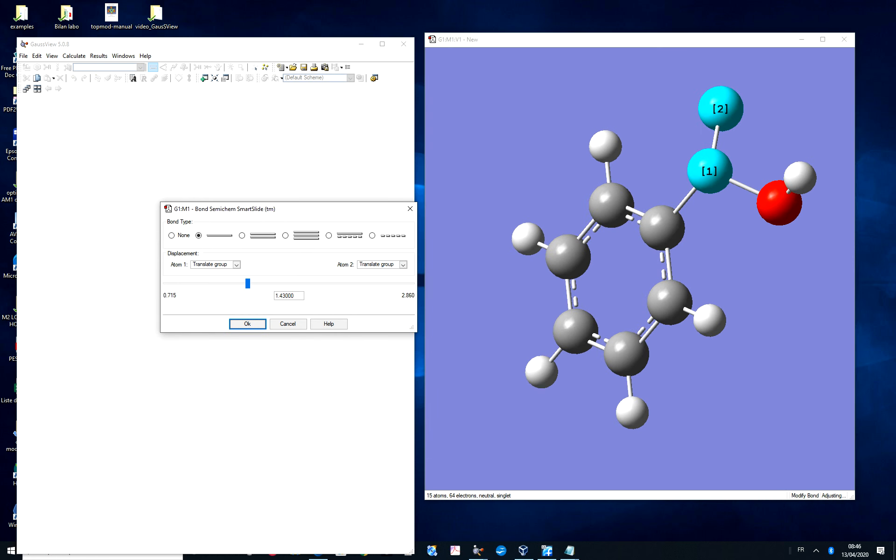
{"action": "left_click", "coordinate": [241, 235]}
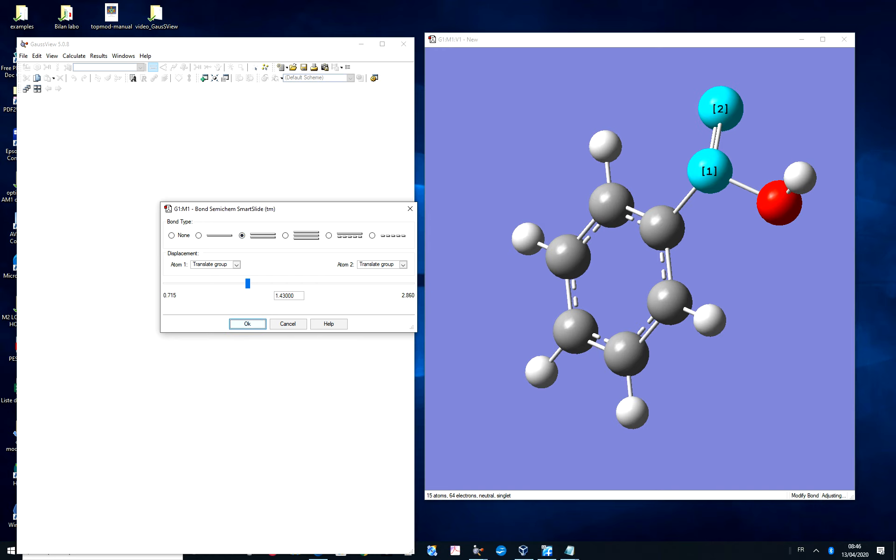
{"action": "left_click", "coordinate": [247, 324]}
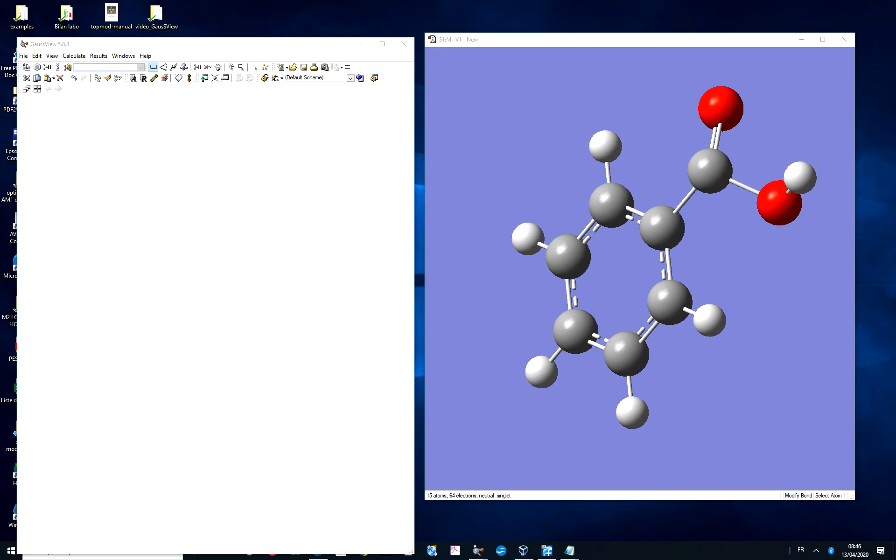
- Center the benzoic acid molecule in its view and clean its geometry
{"action": "left_click_drag", "start_coordinate": [728, 289], "coordinate": [705, 298]}
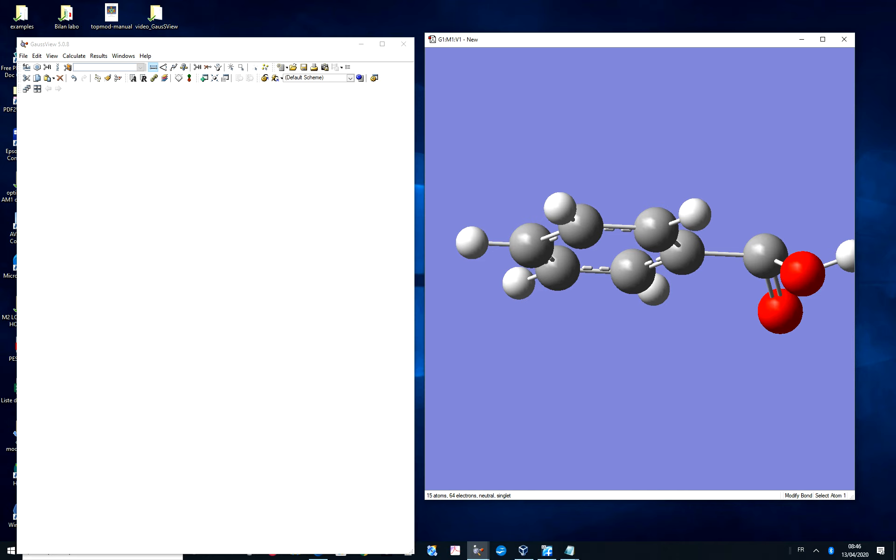
{"action": "left_click_drag", "start_coordinate": [700, 299], "coordinate": [616, 359]}
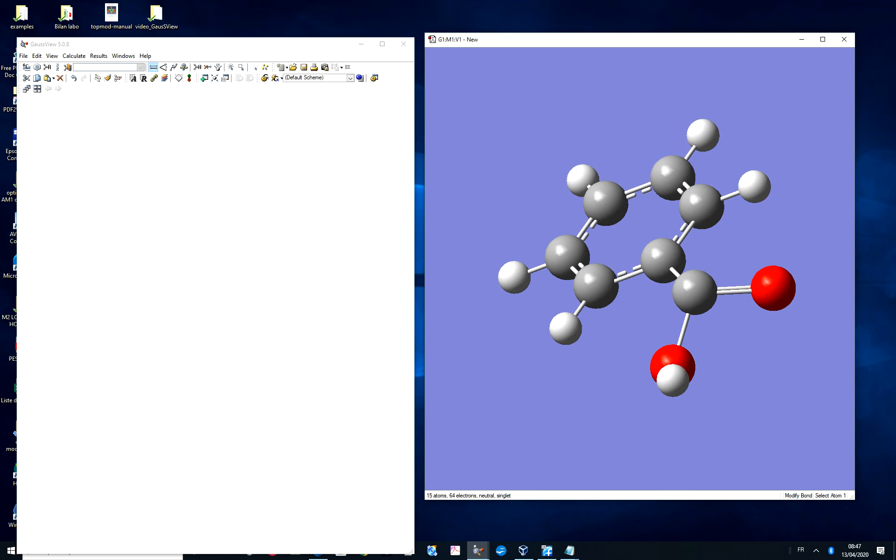
{"action": "left_click", "coordinate": [215, 77]}
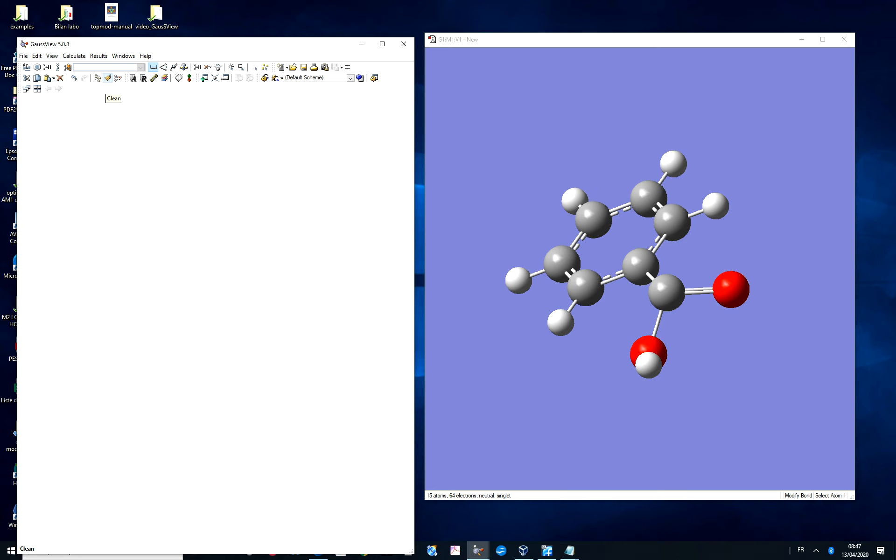
{"action": "left_click", "coordinate": [108, 78]}
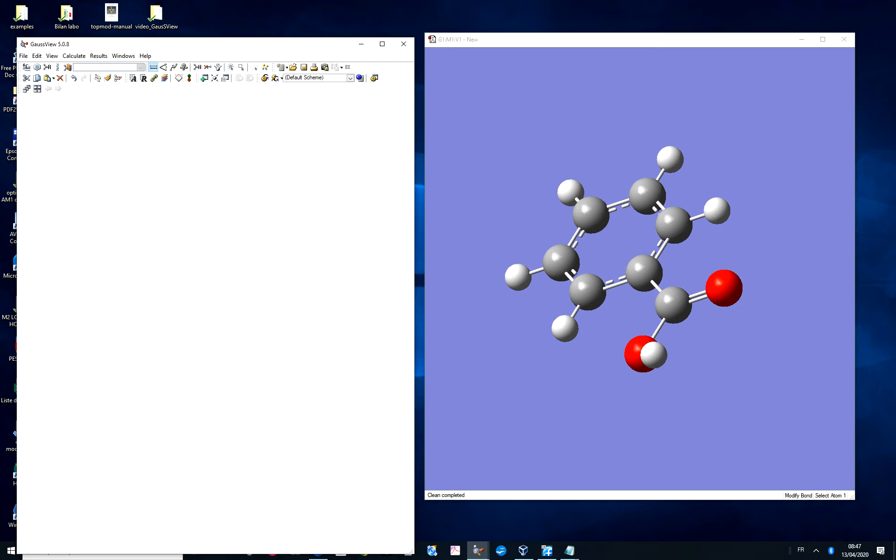
- Replace the ring hydrogen in the meta position to the carboxyl group with a terminal chlorine fragment (S)
{"action": "left_click_drag", "start_coordinate": [691, 270], "coordinate": [700, 413]}
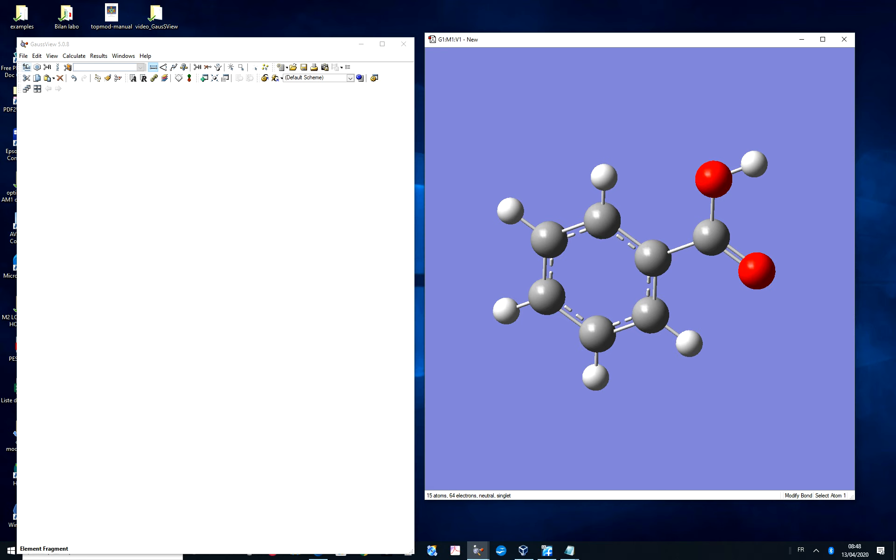
{"action": "left_click", "coordinate": [27, 67]}
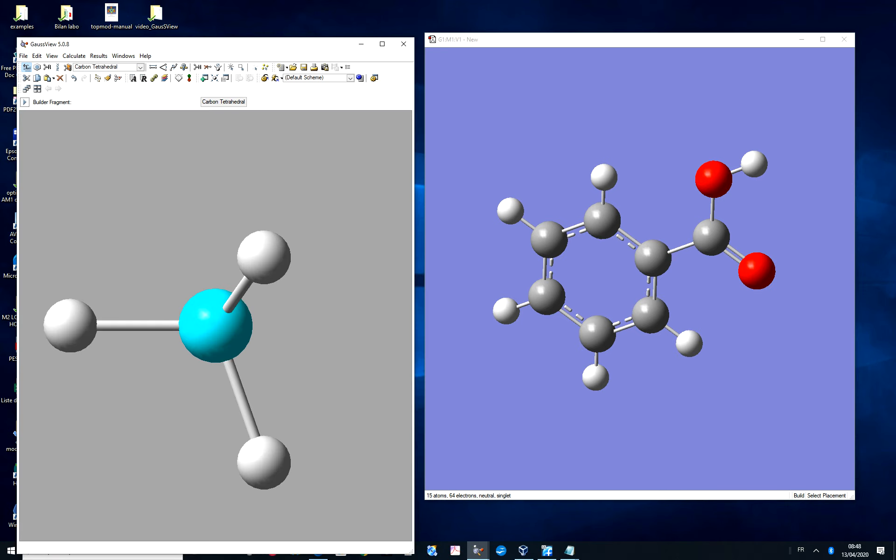
{"action": "left_click", "coordinate": [22, 68]}
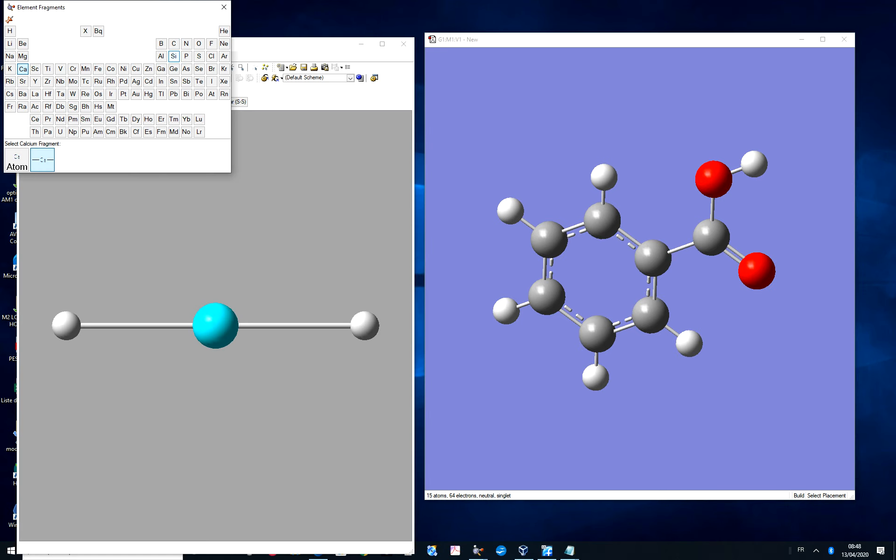
{"action": "left_click", "coordinate": [212, 56]}
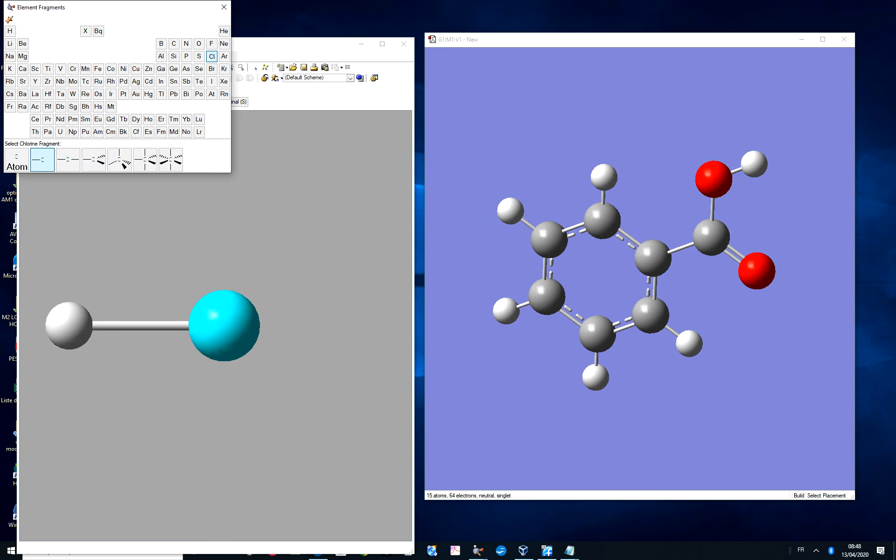
{"action": "left_click", "coordinate": [510, 211]}
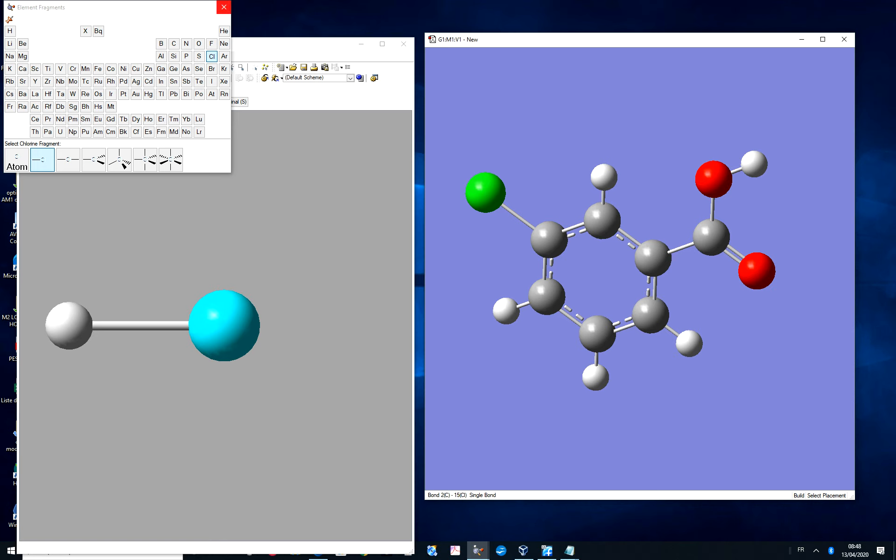
{"action": "left_click", "coordinate": [224, 7]}
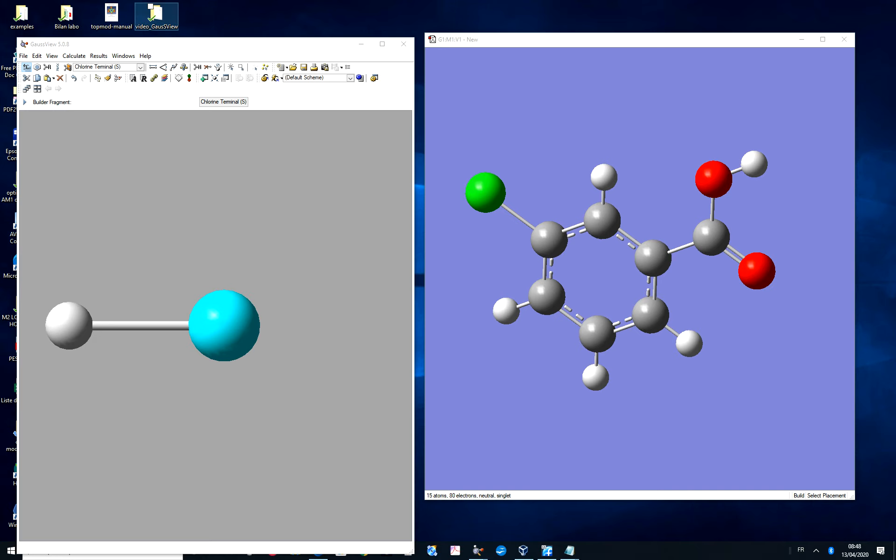
- Replace the hydroxyl hydrogen with a tetrahedral carbon fragment to form the methyl ester, and clean the geometry
{"action": "left_click", "coordinate": [26, 67]}
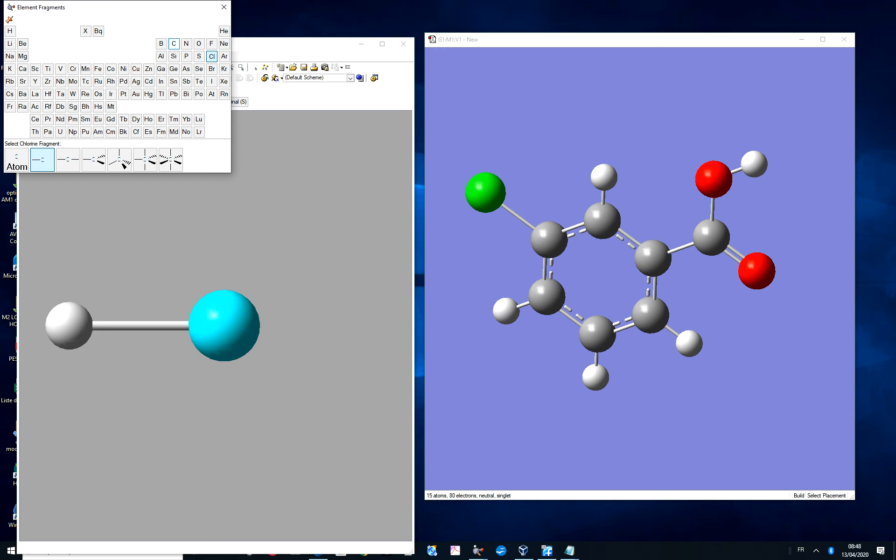
{"action": "left_click", "coordinate": [173, 44]}
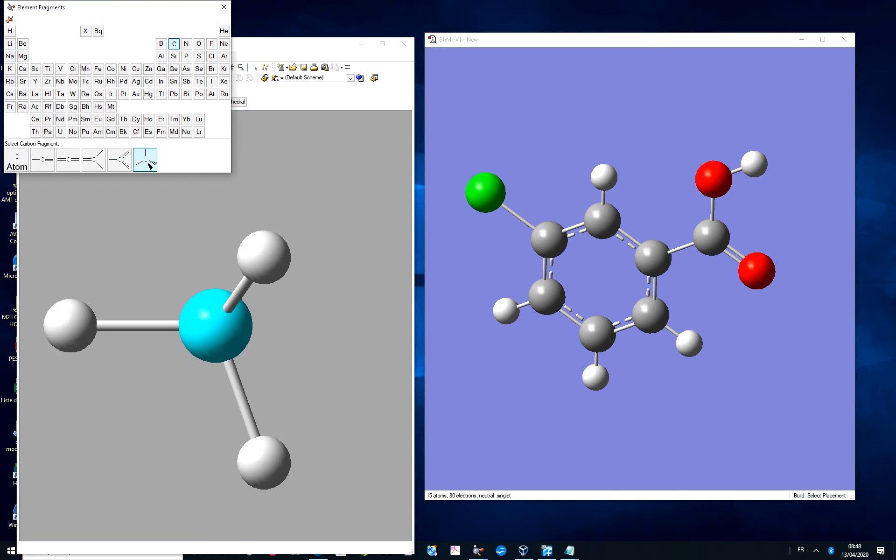
{"action": "left_click", "coordinate": [149, 161]}
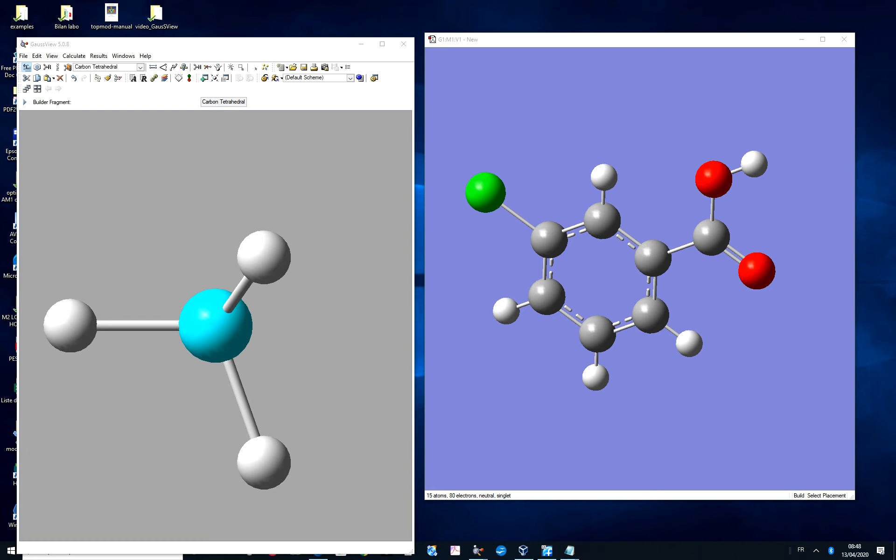
{"action": "left_click", "coordinate": [754, 164]}
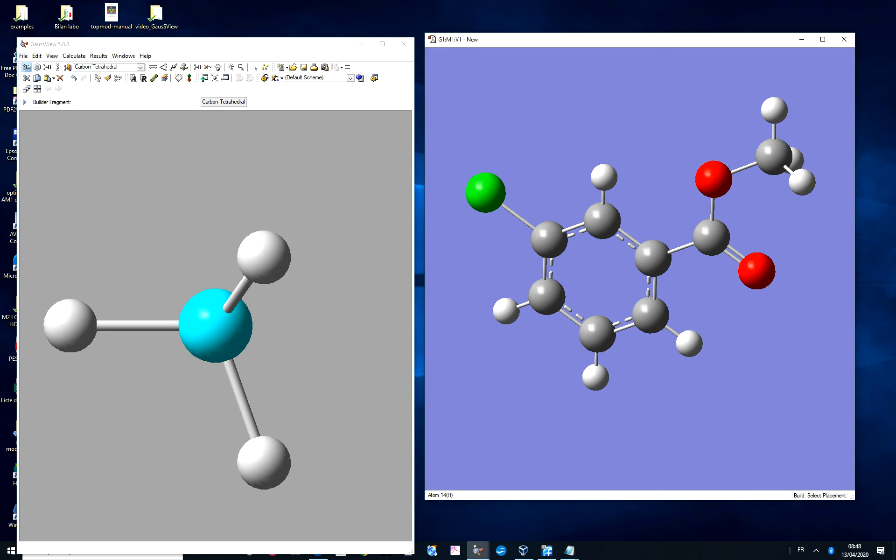
{"action": "left_click_drag", "start_coordinate": [681, 290], "coordinate": [658, 264]}
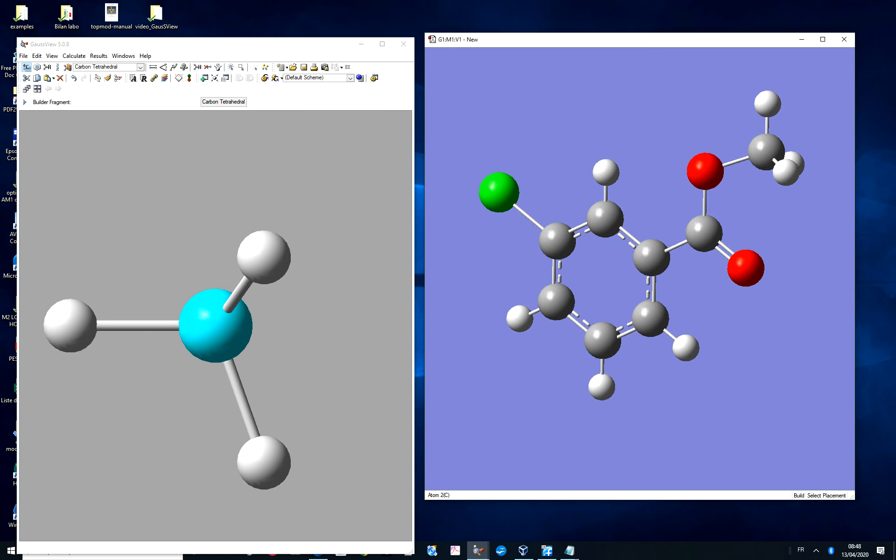
{"action": "left_click", "coordinate": [108, 78]}
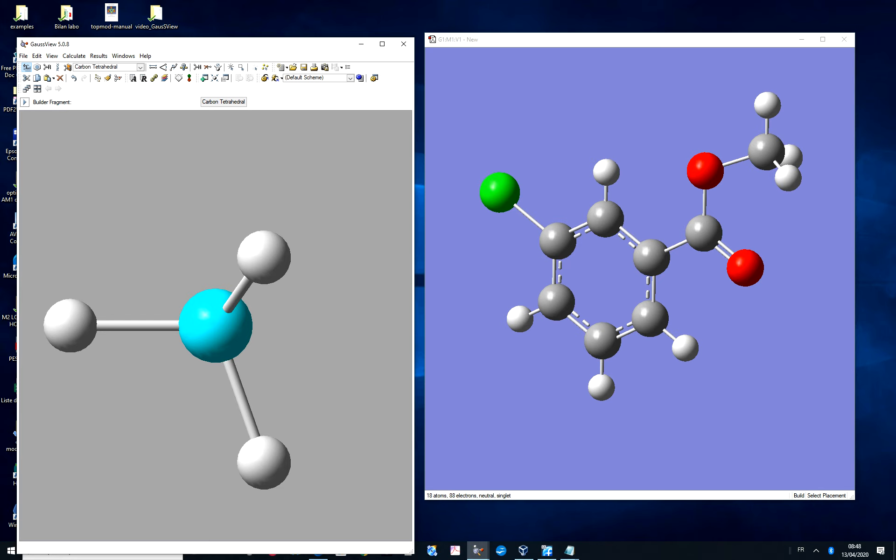
- Try lengthening the single bond between the ester oxygen and the carbonyl carbon to 1.66, and undo the change
{"action": "left_click_drag", "start_coordinate": [644, 289], "coordinate": [546, 311]}
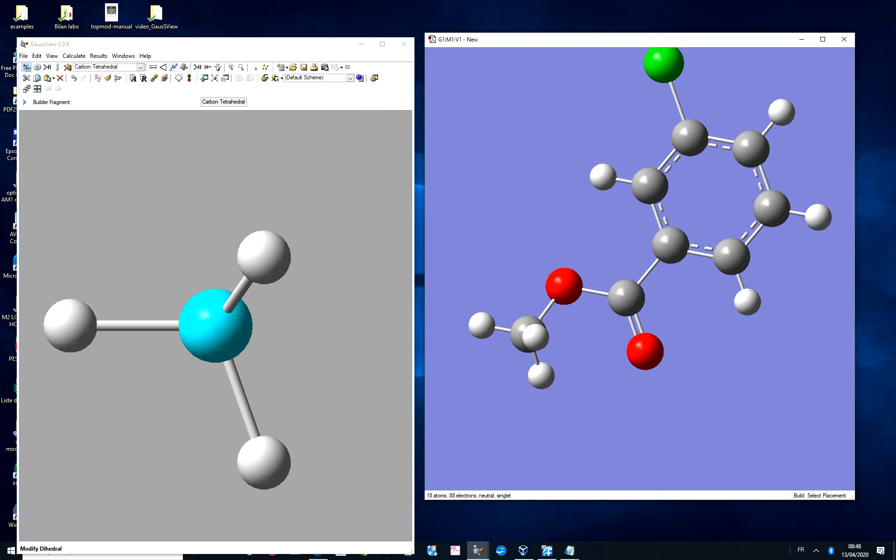
{"action": "left_click", "coordinate": [153, 67]}
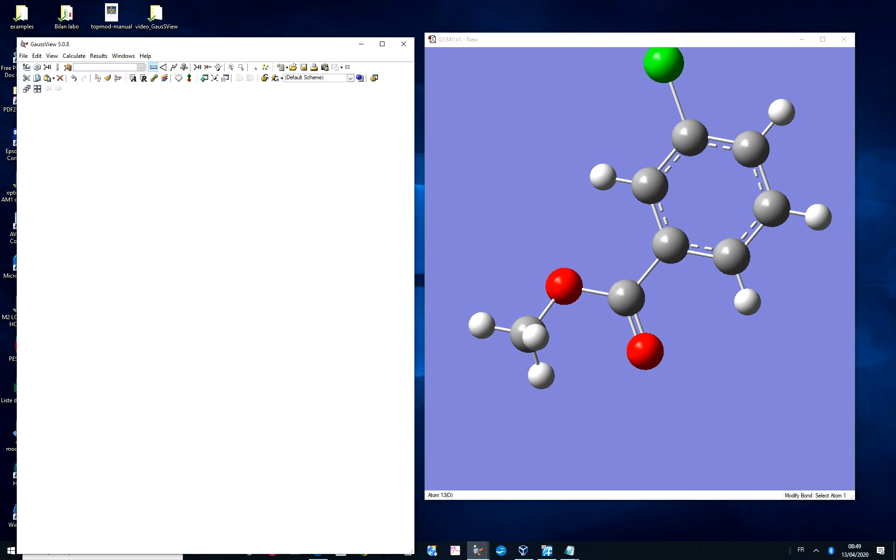
{"action": "left_click", "coordinate": [564, 286]}
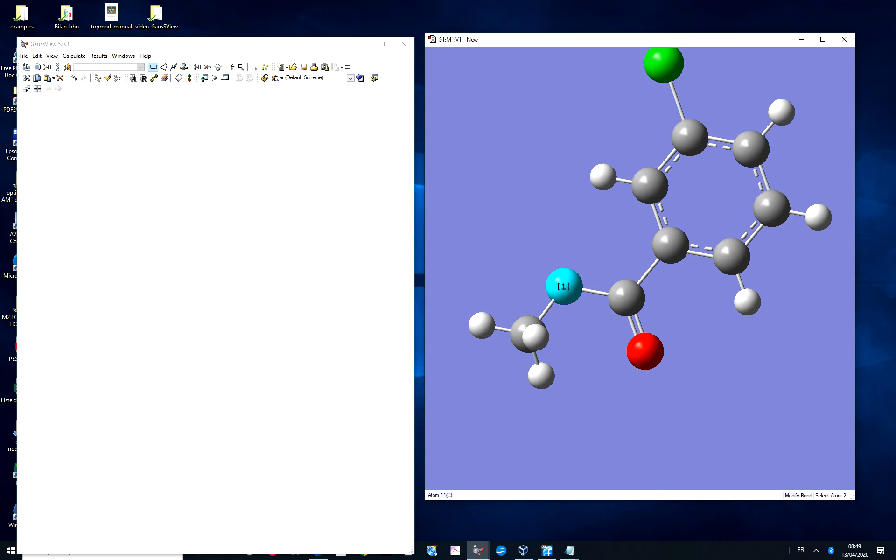
{"action": "left_click", "coordinate": [626, 297]}
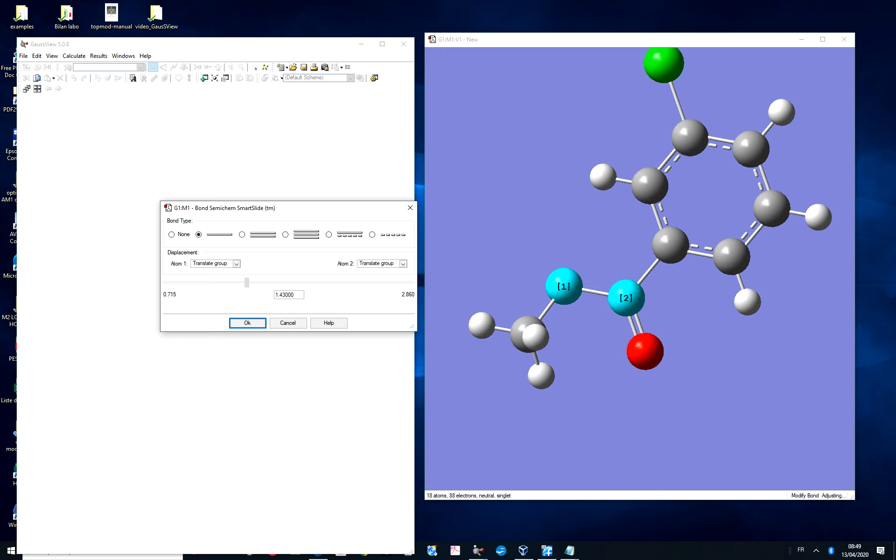
{"action": "left_click_drag", "start_coordinate": [248, 282], "coordinate": [275, 283]}
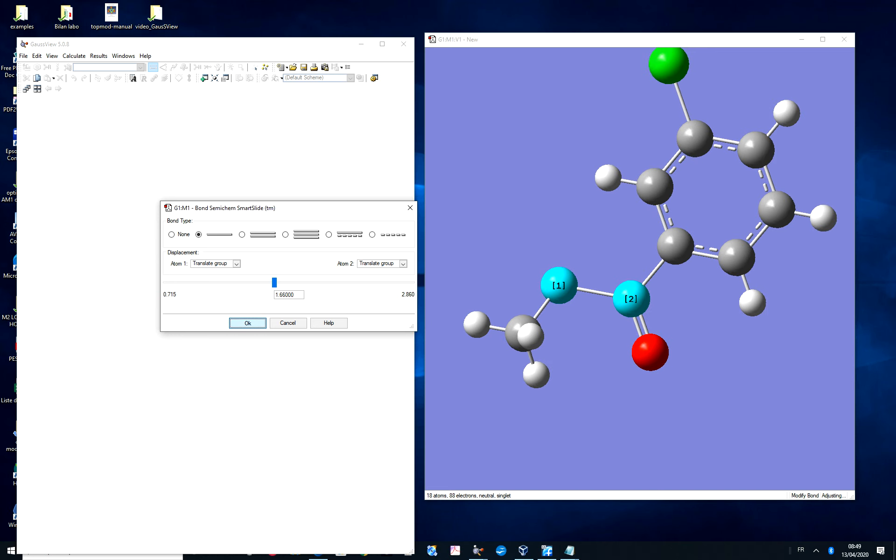
{"action": "left_click", "coordinate": [248, 322]}
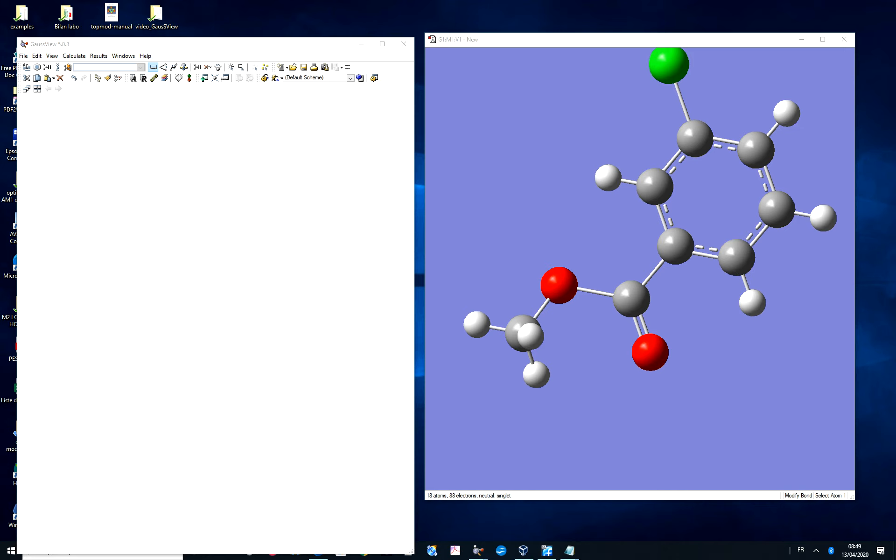
{"action": "left_click_drag", "start_coordinate": [653, 289], "coordinate": [674, 294]}
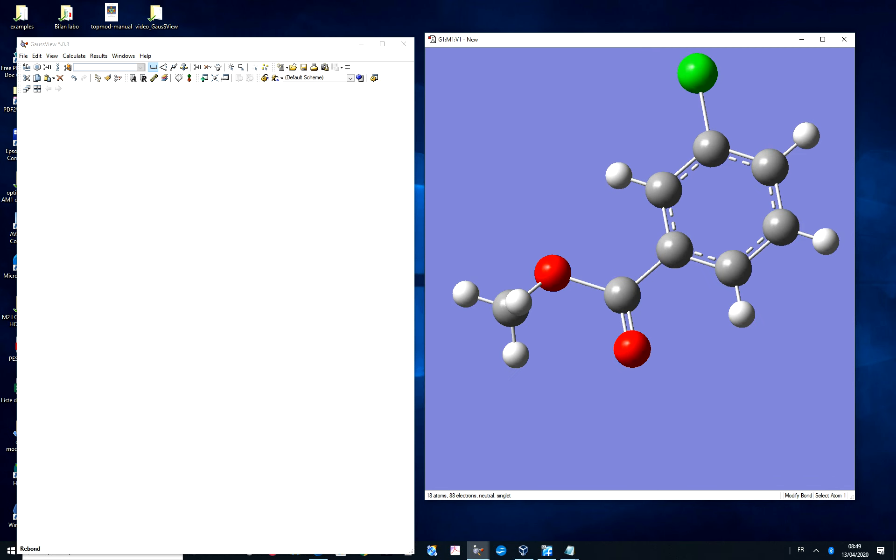
{"action": "left_click", "coordinate": [73, 78]}
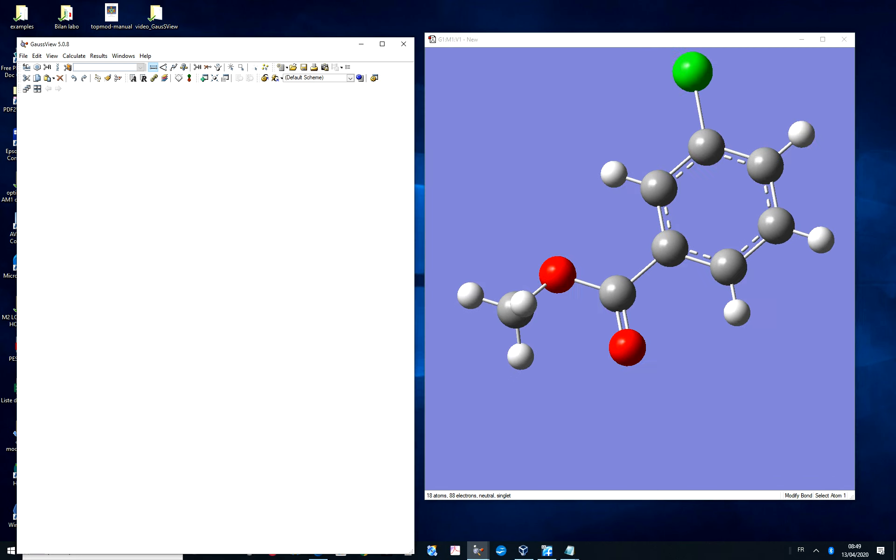
- Show the atom number labels on the molecule
{"action": "mouse_move", "coordinate": [677, 303]}
{"action": "left_mouse_down"}
{"action": "mouse_move", "coordinate": [651, 290]}
{"action": "mouse_move", "coordinate": [628, 247]}
{"action": "mouse_move", "coordinate": [674, 299]}
{"action": "left_mouse_up"}
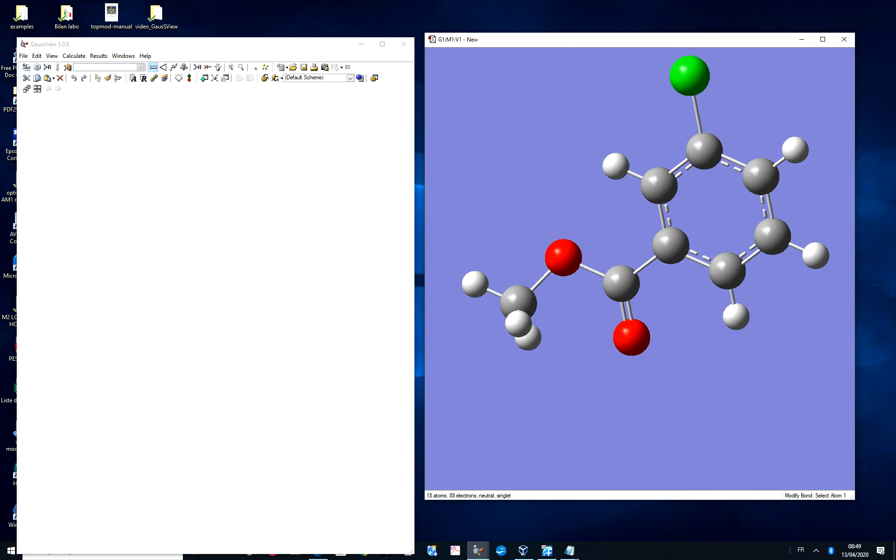
{"action": "mouse_move", "coordinate": [623, 282]}
{"action": "left_mouse_down"}
{"action": "mouse_move", "coordinate": [618, 329]}
{"action": "mouse_move", "coordinate": [625, 282]}
{"action": "left_mouse_up"}
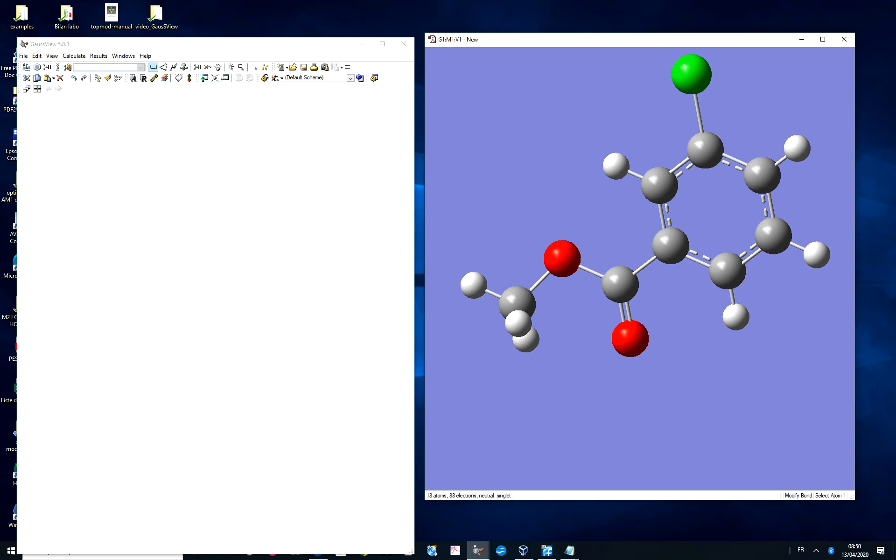
{"action": "left_click", "coordinate": [52, 56]}
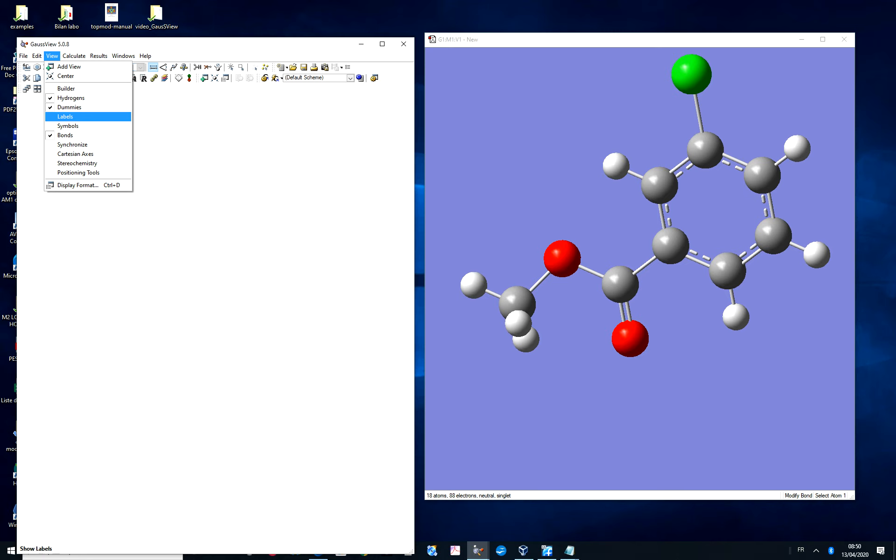
{"action": "left_click", "coordinate": [65, 116]}
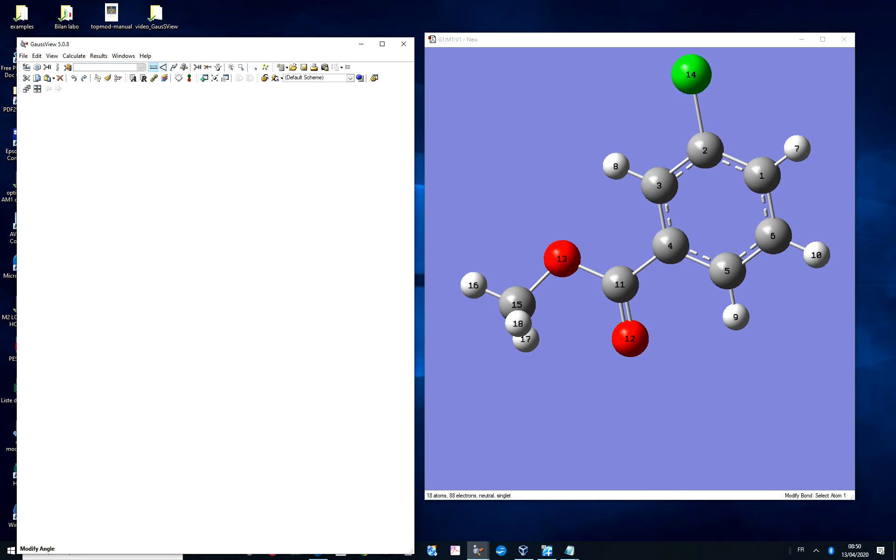
- Try setting the angle O13-C11-C4 to 122.8 with both end groups rotating and the middle atom fixed, and undo the change
{"action": "left_click", "coordinate": [163, 68]}
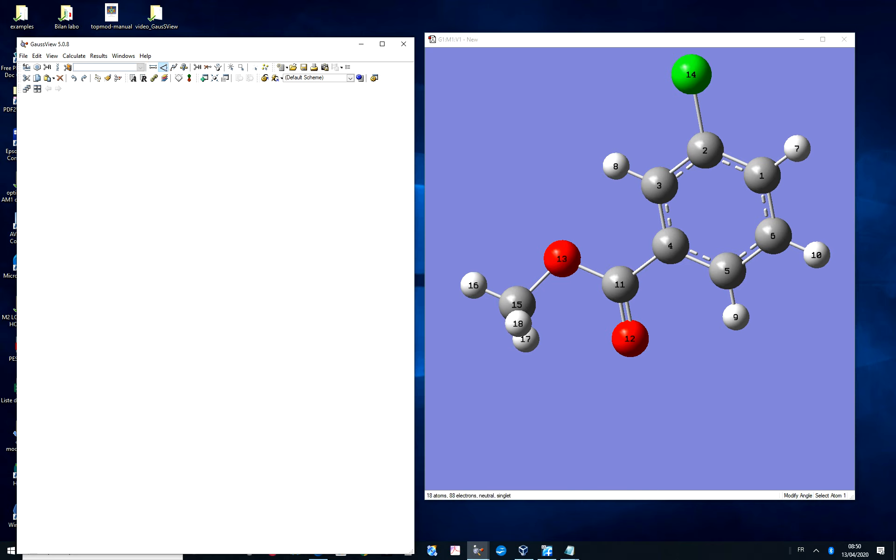
{"action": "left_click", "coordinate": [562, 258]}
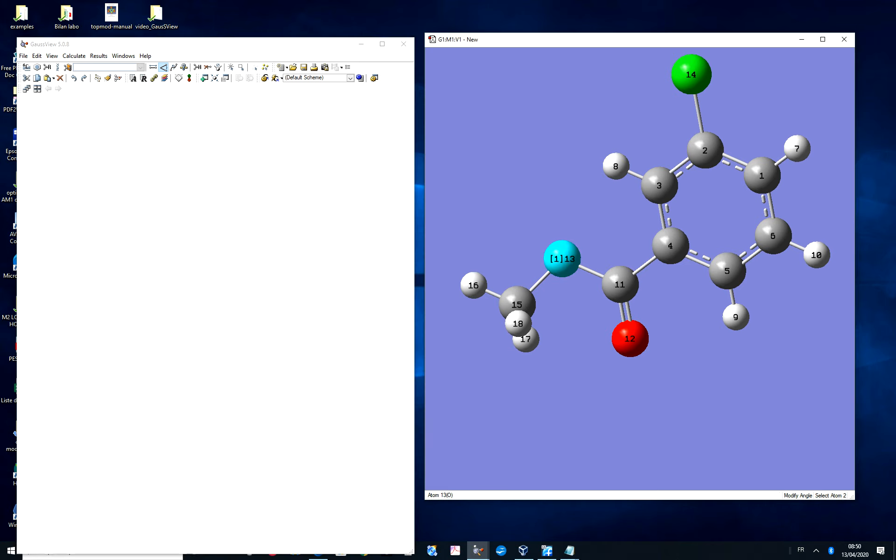
{"action": "left_click", "coordinate": [620, 284]}
{"action": "left_click", "coordinate": [671, 246]}
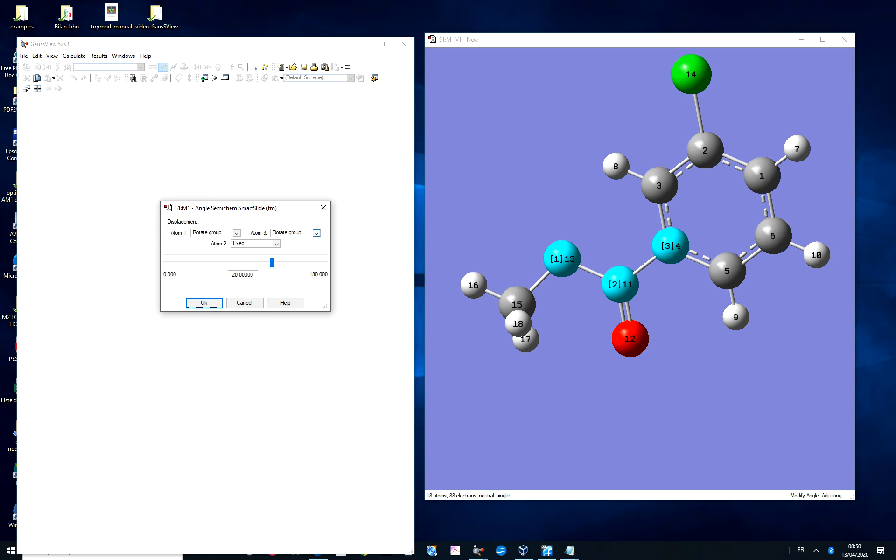
{"action": "left_click", "coordinate": [316, 233]}
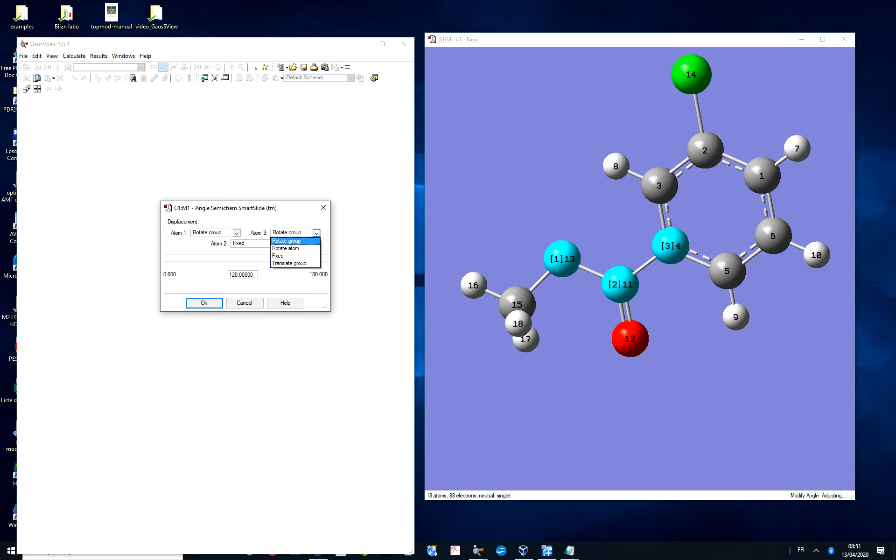
{"action": "left_click", "coordinate": [295, 242]}
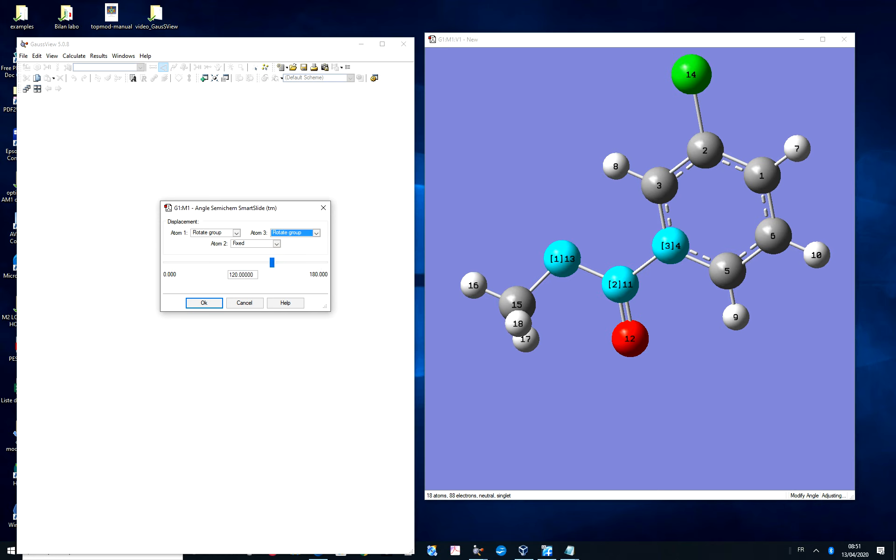
{"action": "left_click", "coordinate": [276, 243]}
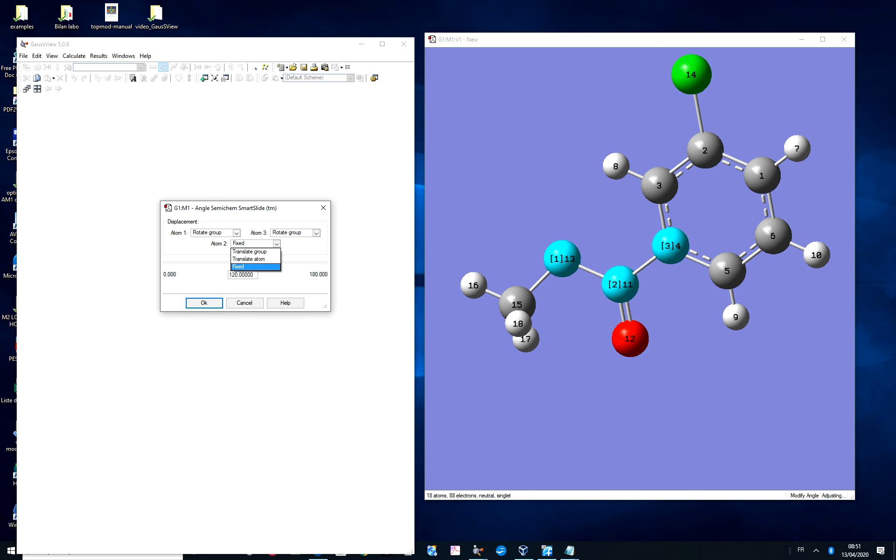
{"action": "left_click", "coordinate": [255, 266]}
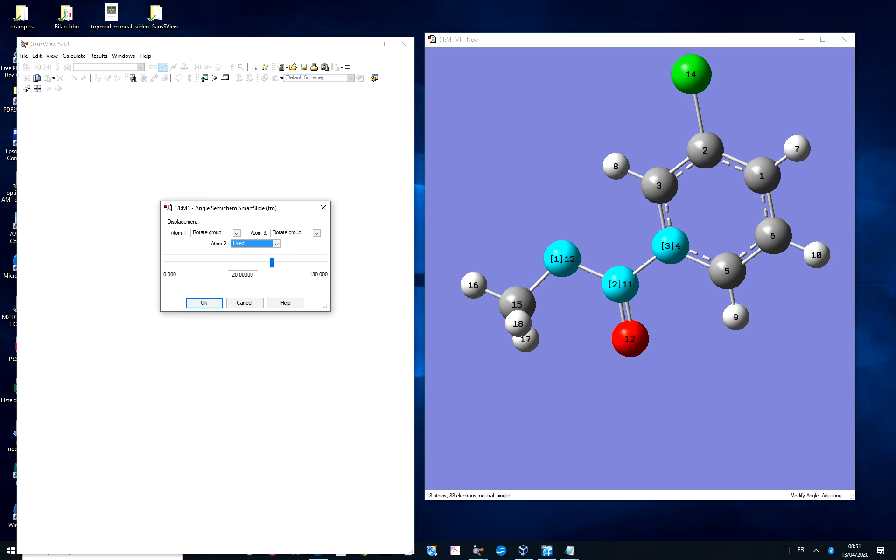
{"action": "mouse_move", "coordinate": [272, 262]}
{"action": "left_mouse_down"}
{"action": "mouse_move", "coordinate": [238, 263]}
{"action": "mouse_move", "coordinate": [280, 262]}
{"action": "mouse_move", "coordinate": [232, 262]}
{"action": "mouse_move", "coordinate": [287, 263]}
{"action": "mouse_move", "coordinate": [274, 263]}
{"action": "left_mouse_up"}
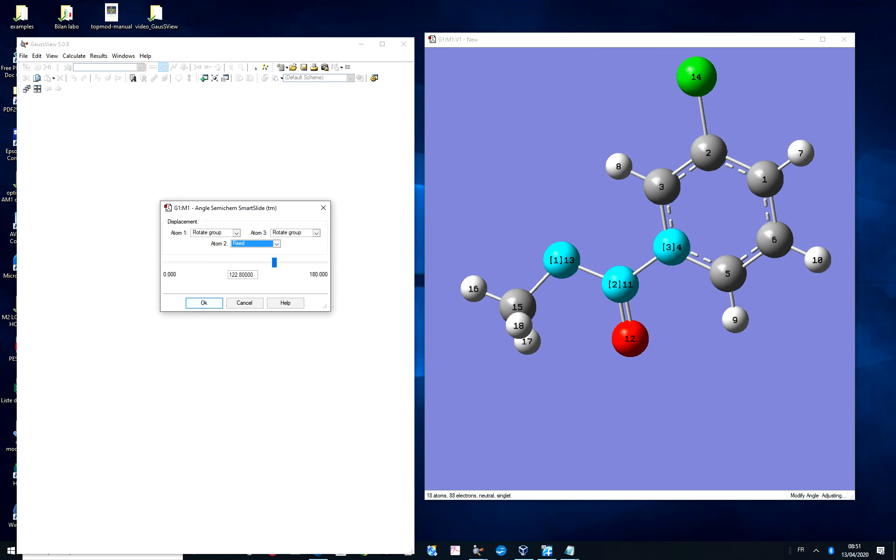
{"action": "left_click", "coordinate": [204, 303]}
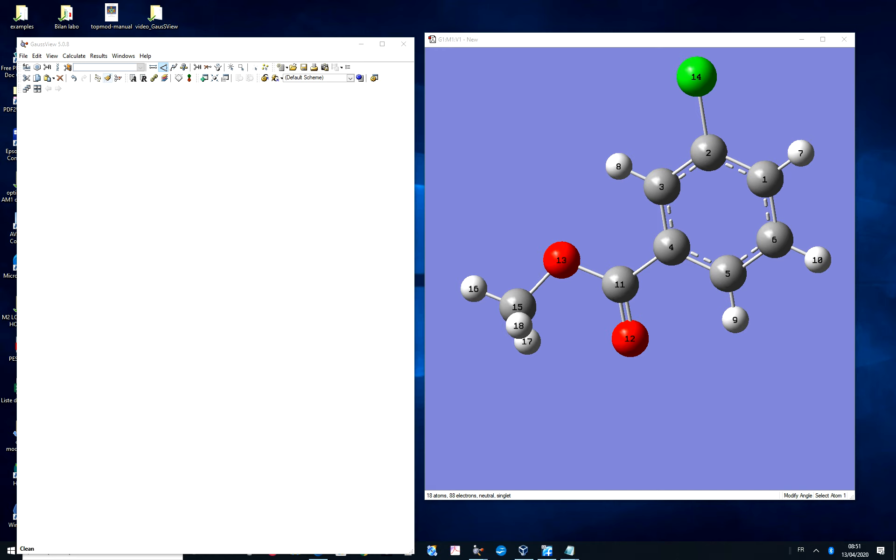
{"action": "left_click", "coordinate": [73, 78]}
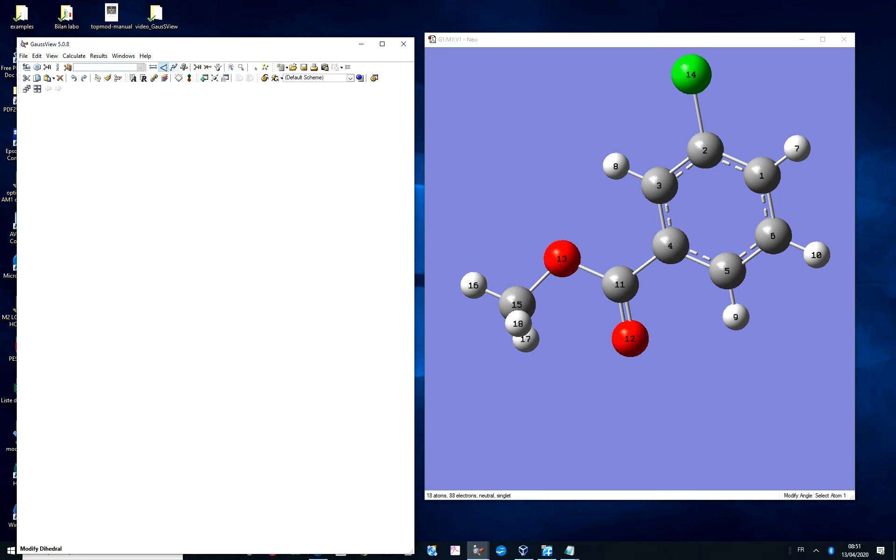
- Try rotating the dihedral C15-O13-C11-C4 to -122.79 with the groups at both ends rotating
{"action": "left_click", "coordinate": [174, 68]}
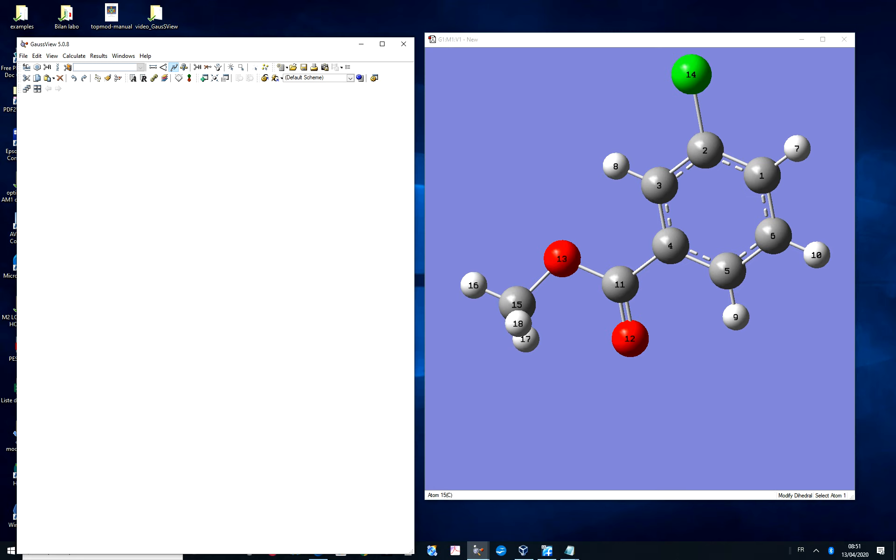
{"action": "left_click", "coordinate": [517, 302]}
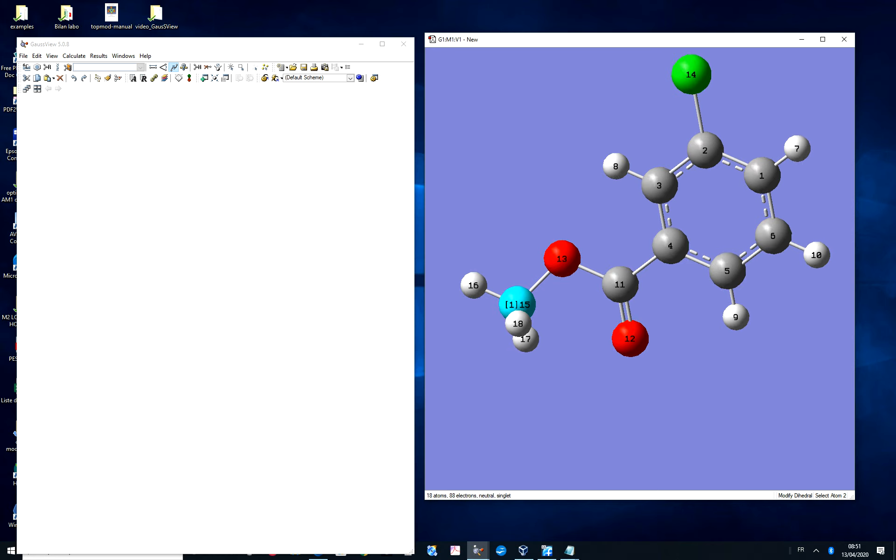
{"action": "left_click", "coordinate": [562, 258]}
{"action": "left_click", "coordinate": [620, 285]}
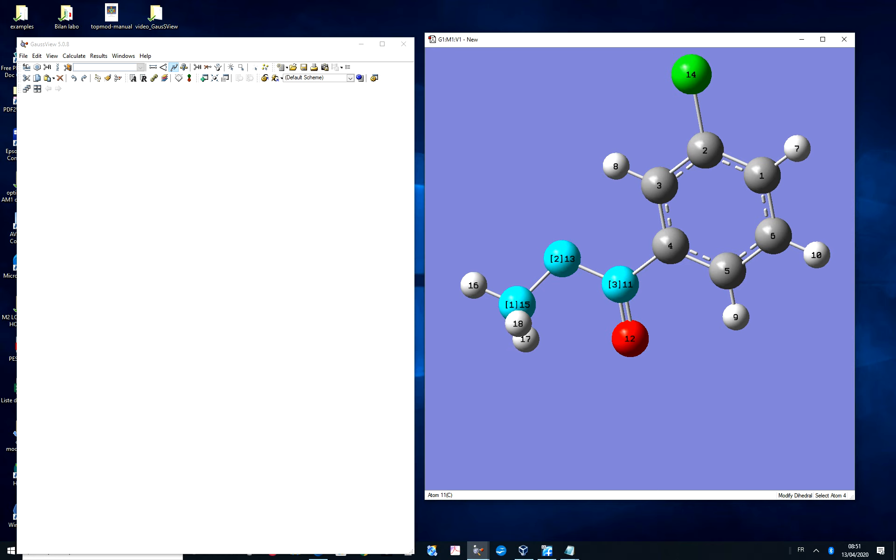
{"action": "left_click", "coordinate": [670, 245]}
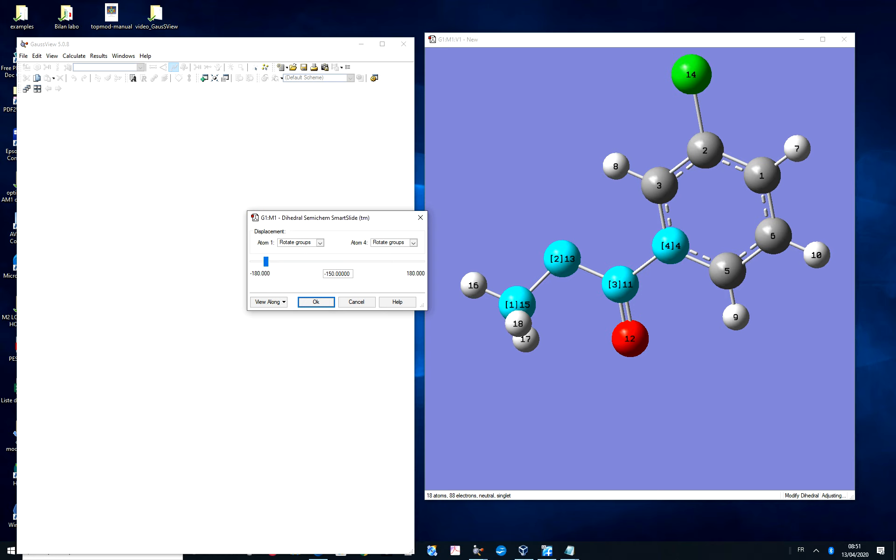
{"action": "mouse_move", "coordinate": [266, 262]}
{"action": "left_mouse_down"}
{"action": "mouse_move", "coordinate": [302, 261]}
{"action": "mouse_move", "coordinate": [279, 261]}
{"action": "left_mouse_up"}
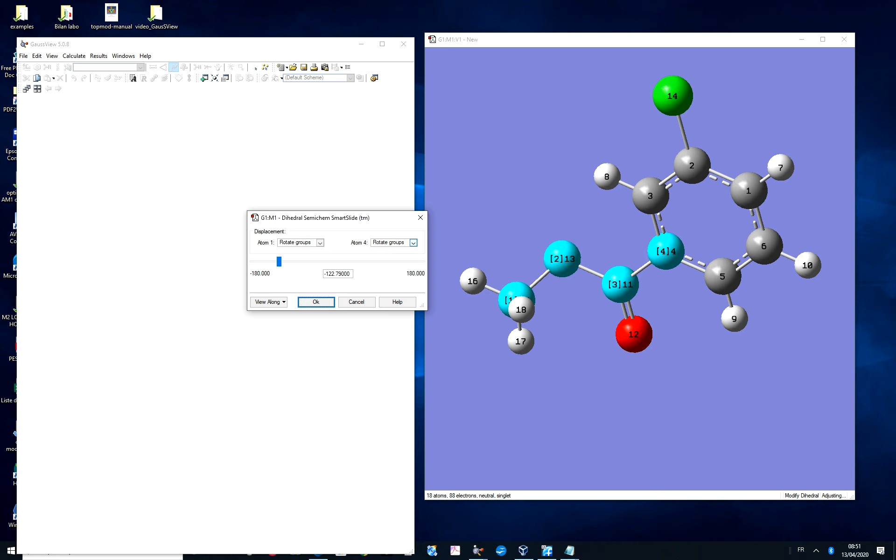
- Try setting the C15-O13-C11-C4 dihedral to 81.37 with atom 1 fixed and atom 4's groups rotating, and undo the change
{"action": "left_click", "coordinate": [413, 243]}
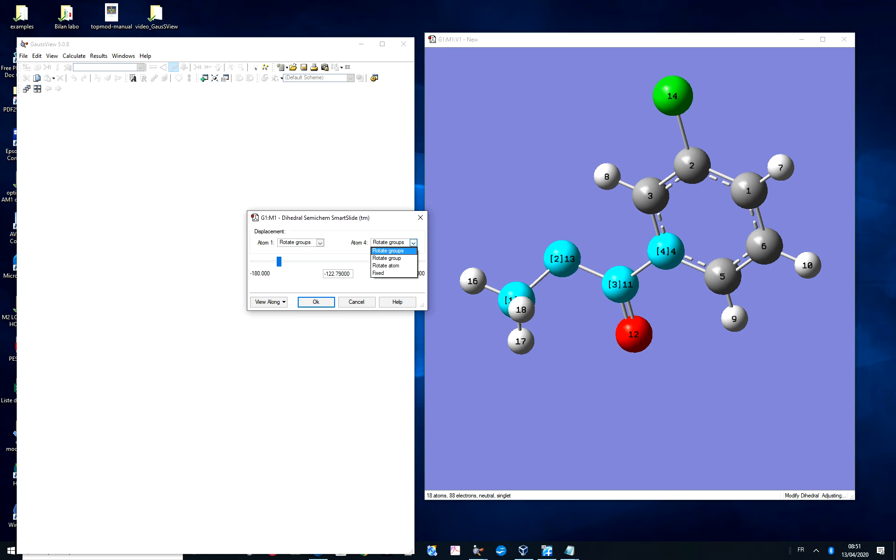
{"action": "left_click", "coordinate": [320, 243]}
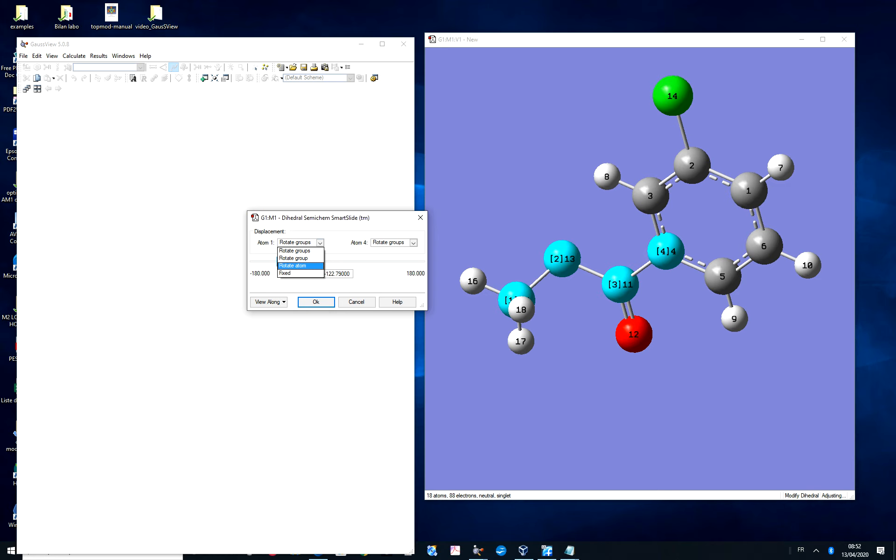
{"action": "left_click", "coordinate": [300, 273]}
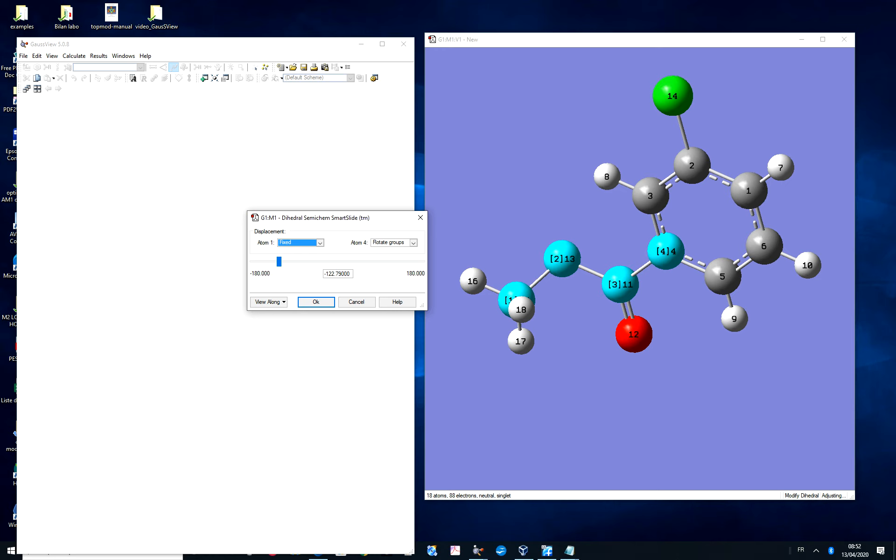
{"action": "left_click_drag", "start_coordinate": [279, 261], "coordinate": [422, 261]}
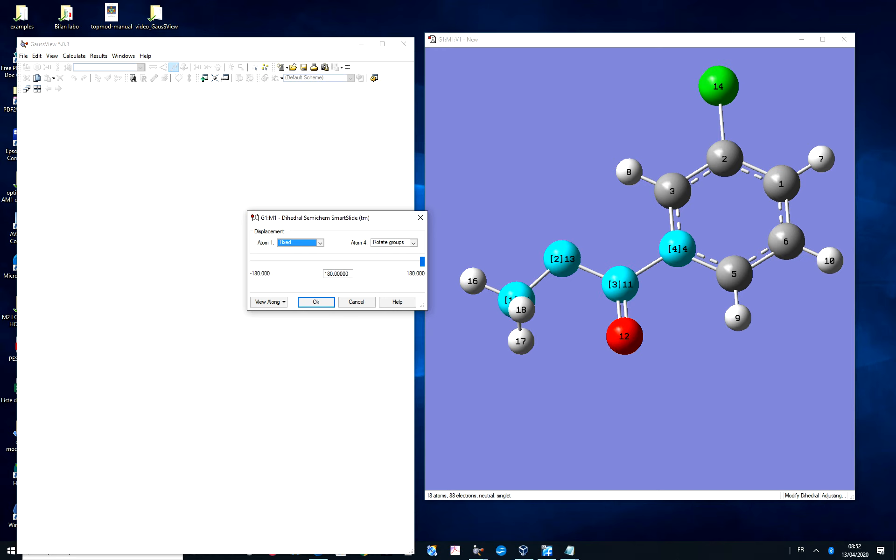
{"action": "mouse_move", "coordinate": [423, 262]}
{"action": "left_mouse_down"}
{"action": "mouse_move", "coordinate": [374, 262]}
{"action": "mouse_move", "coordinate": [423, 262]}
{"action": "left_mouse_up"}
{"action": "left_click_drag", "start_coordinate": [422, 261], "coordinate": [345, 261]}
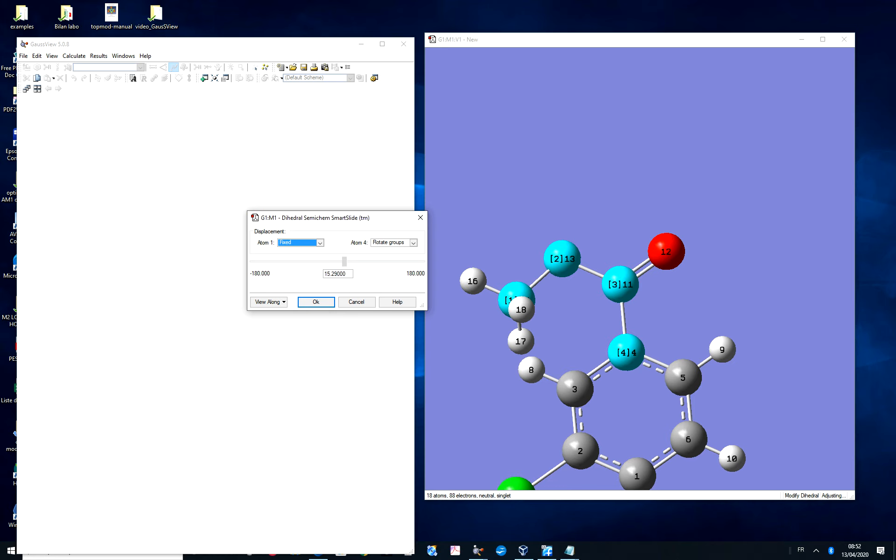
{"action": "left_click_drag", "start_coordinate": [345, 261], "coordinate": [422, 262]}
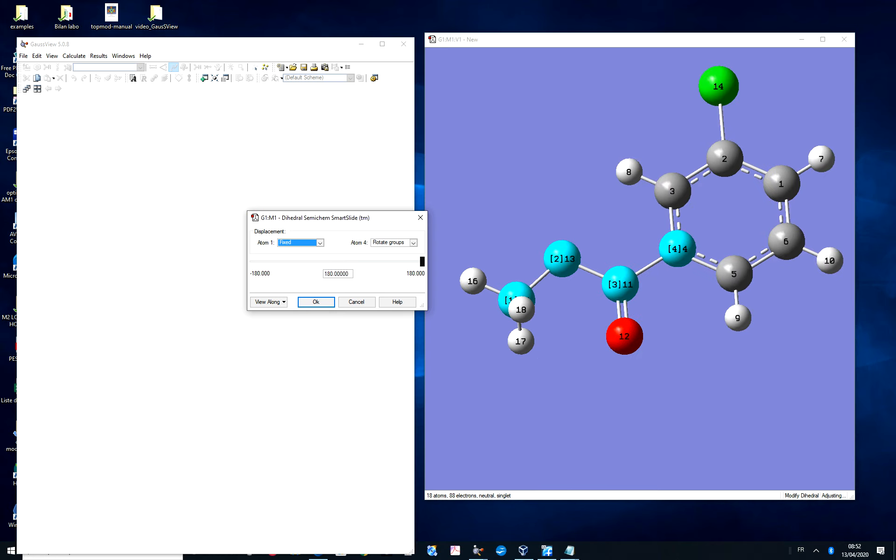
{"action": "left_click_drag", "start_coordinate": [422, 261], "coordinate": [376, 262]}
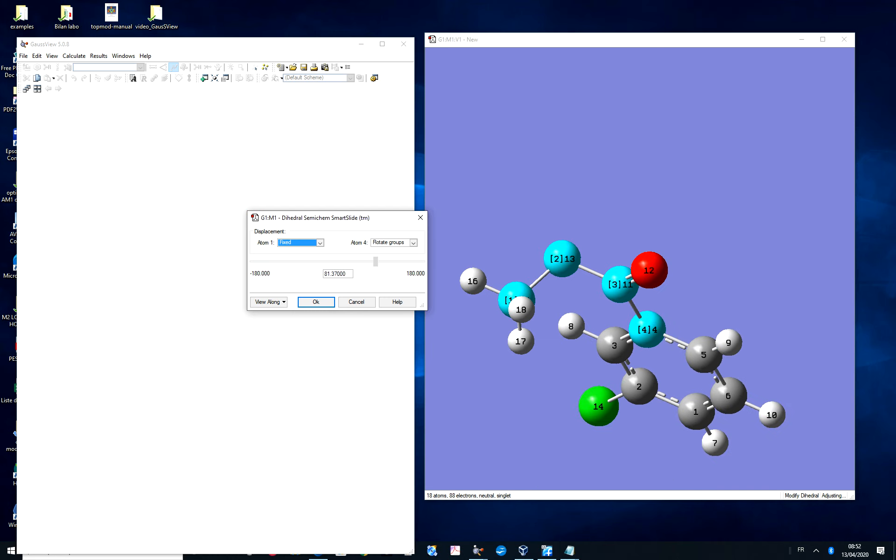
{"action": "left_click", "coordinate": [316, 302]}
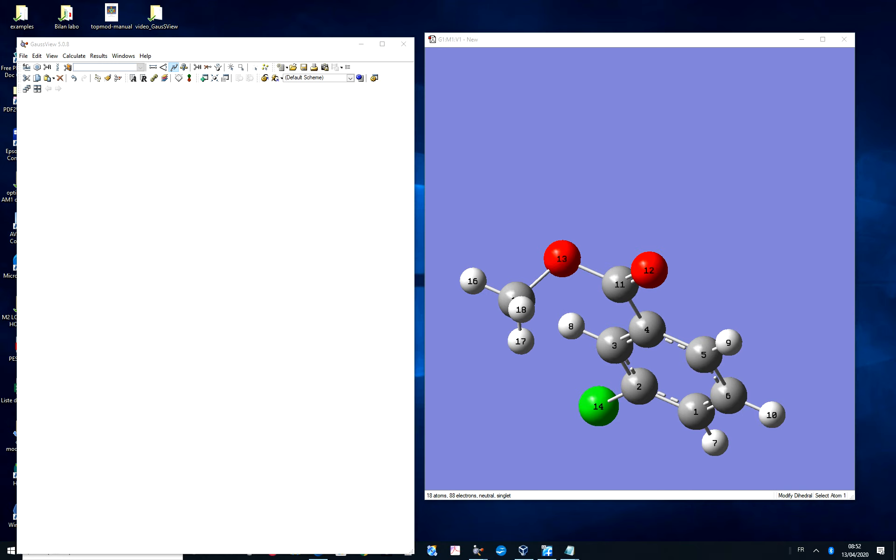
{"action": "left_click", "coordinate": [73, 78]}
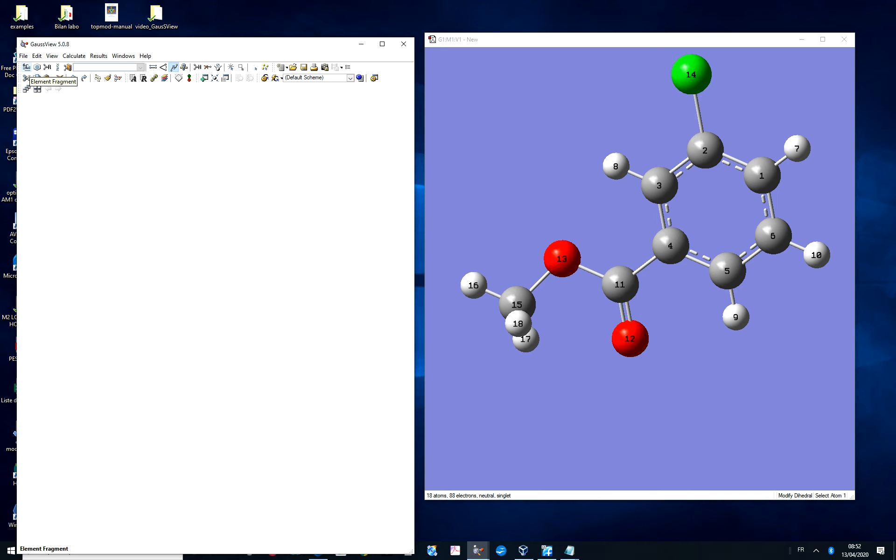
- Replace the chlorine and the ester's methyl carbon with terminal hydrogen fragments to obtain benzoic acid, and close the element palette
{"action": "left_click", "coordinate": [26, 68]}
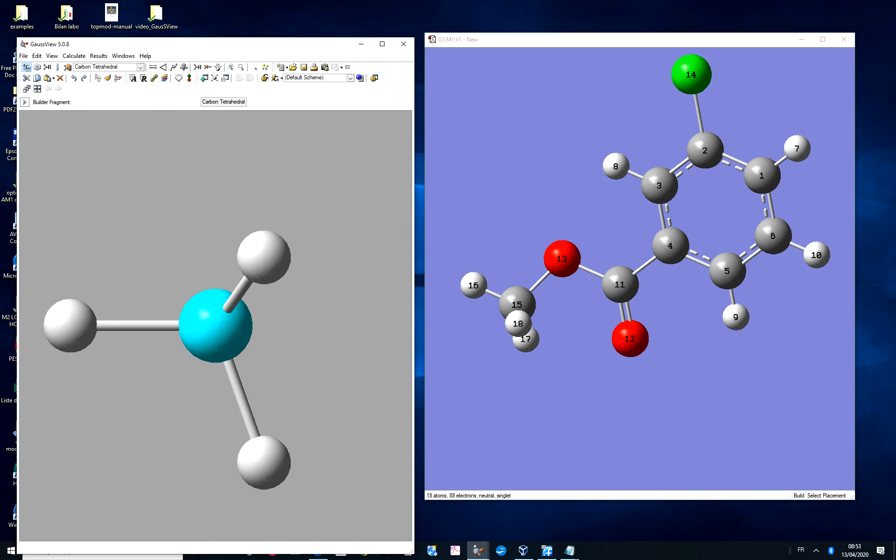
{"action": "double_click", "coordinate": [26, 67]}
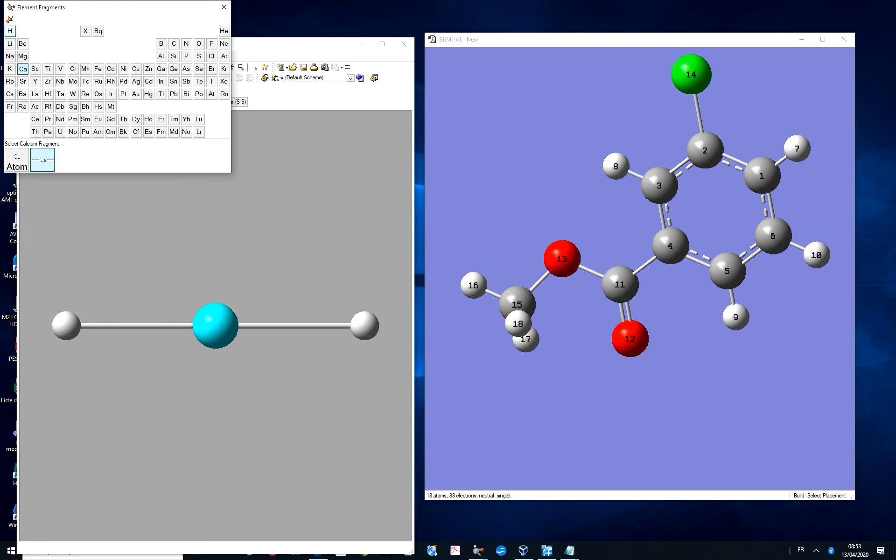
{"action": "left_click", "coordinate": [10, 31]}
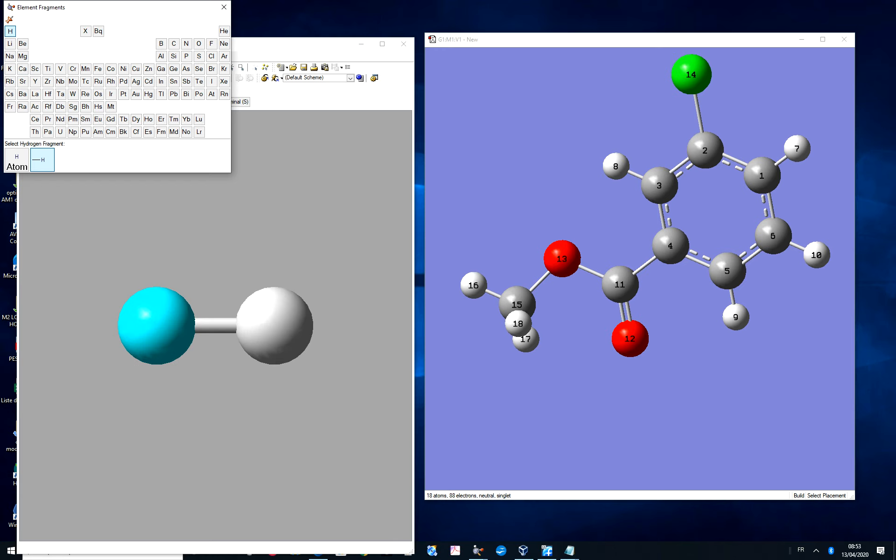
{"action": "left_click", "coordinate": [691, 74]}
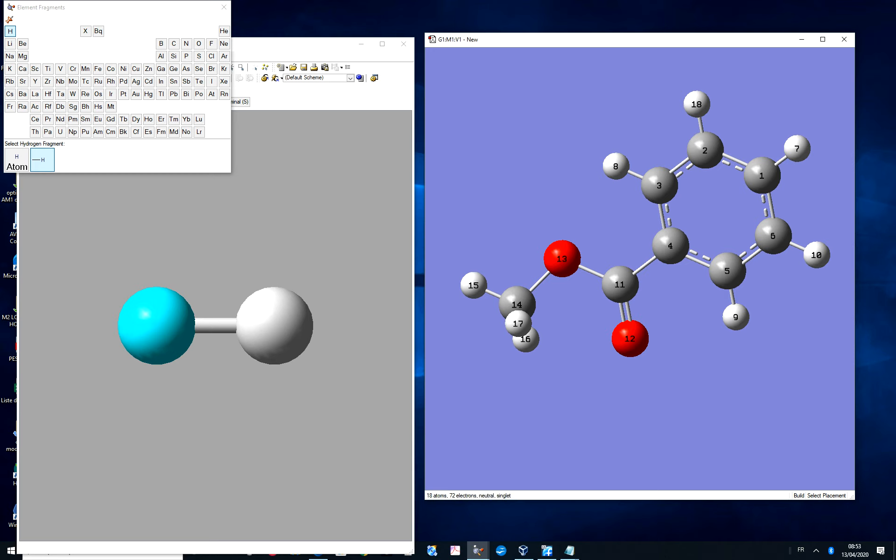
{"action": "left_click", "coordinate": [516, 304]}
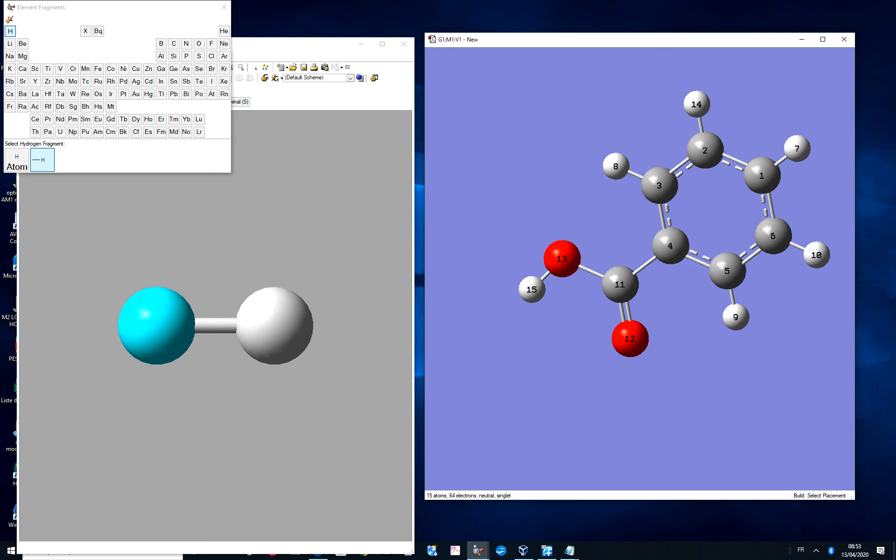
{"action": "left_click", "coordinate": [224, 7]}
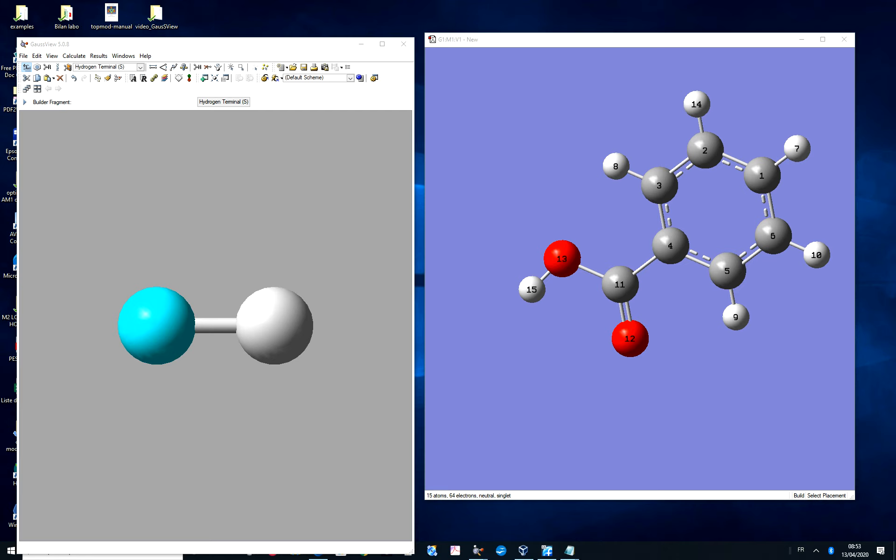
- Open the Gaussian calculation setup for the molecule and set the job type to Optimization
{"action": "left_click", "coordinate": [73, 55]}
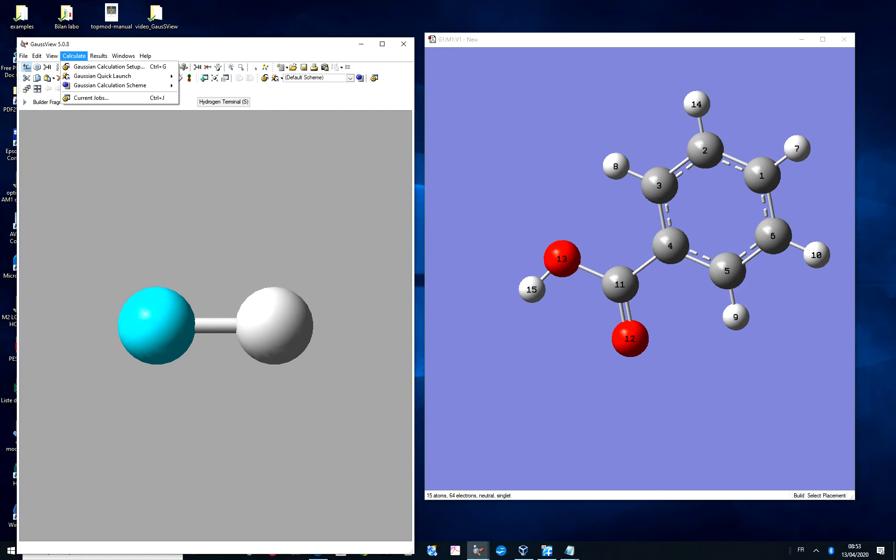
{"action": "left_click", "coordinate": [109, 67]}
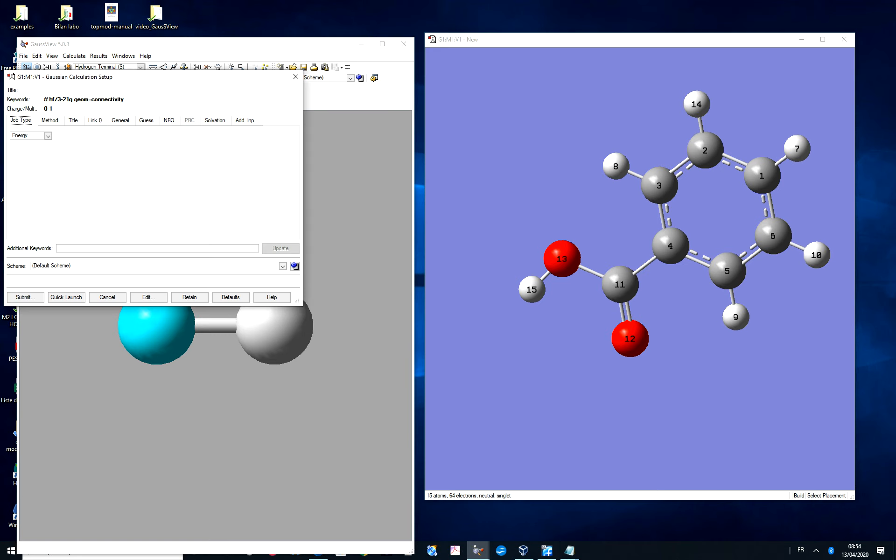
{"action": "left_click_drag", "start_coordinate": [140, 77], "coordinate": [333, 18]}
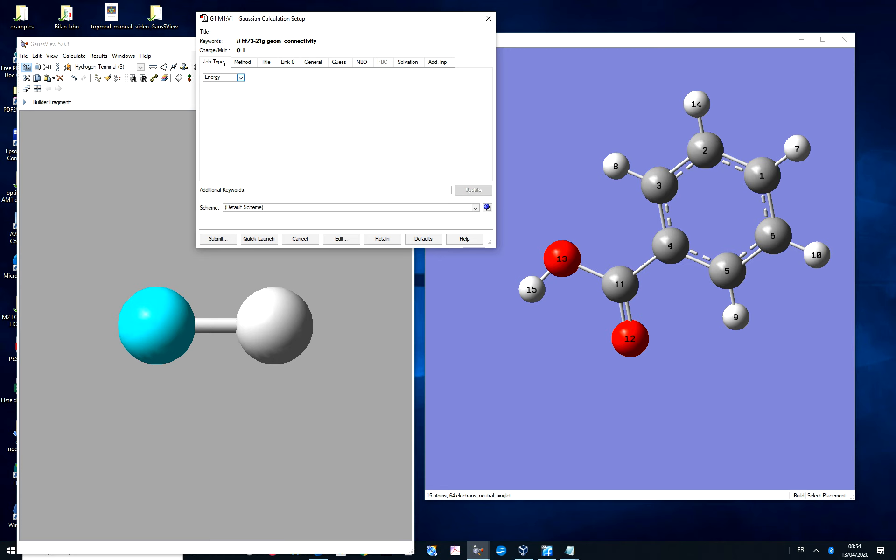
{"action": "left_click", "coordinate": [240, 77]}
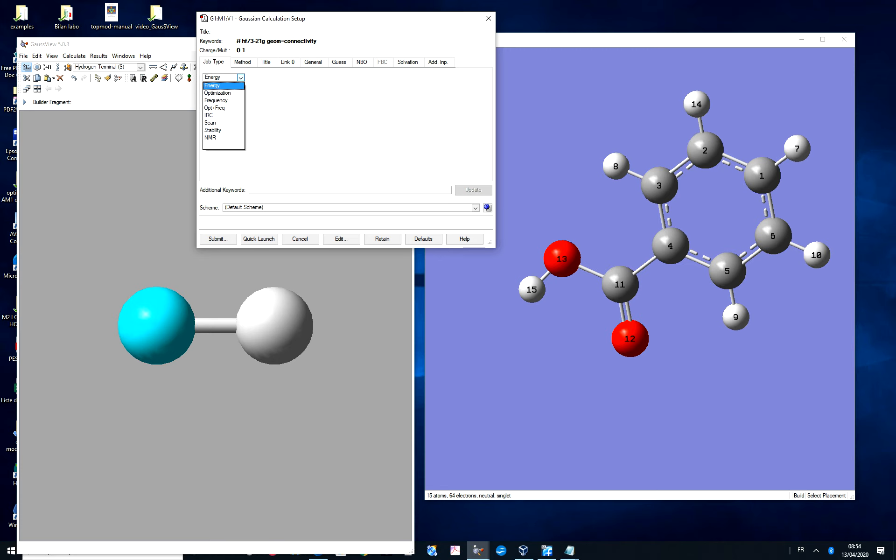
{"action": "left_click", "coordinate": [217, 93]}
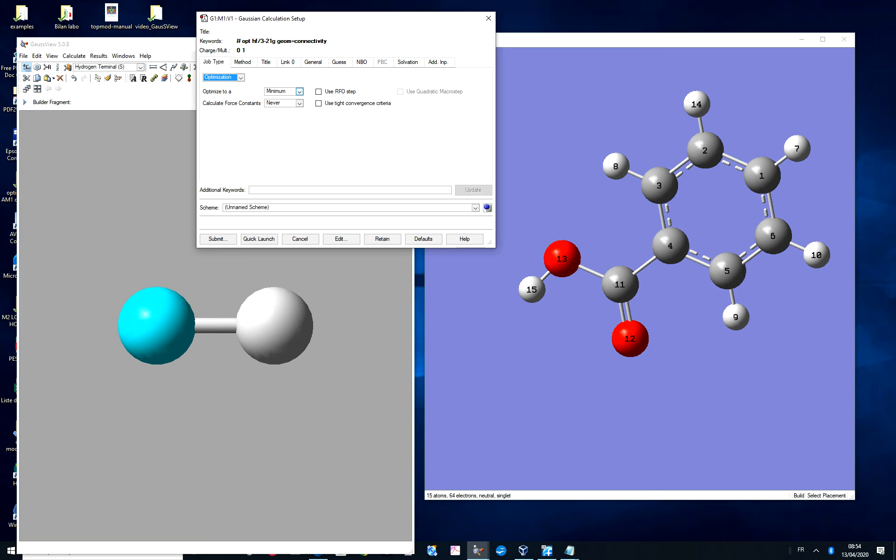
- Set the calculation method to semi-empirical AM1
{"action": "left_click", "coordinate": [242, 62]}
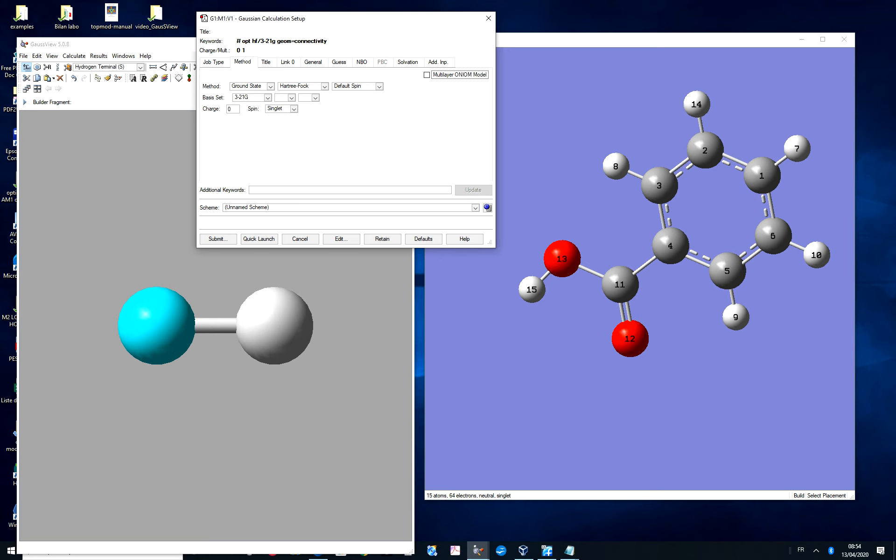
{"action": "left_click", "coordinate": [324, 86]}
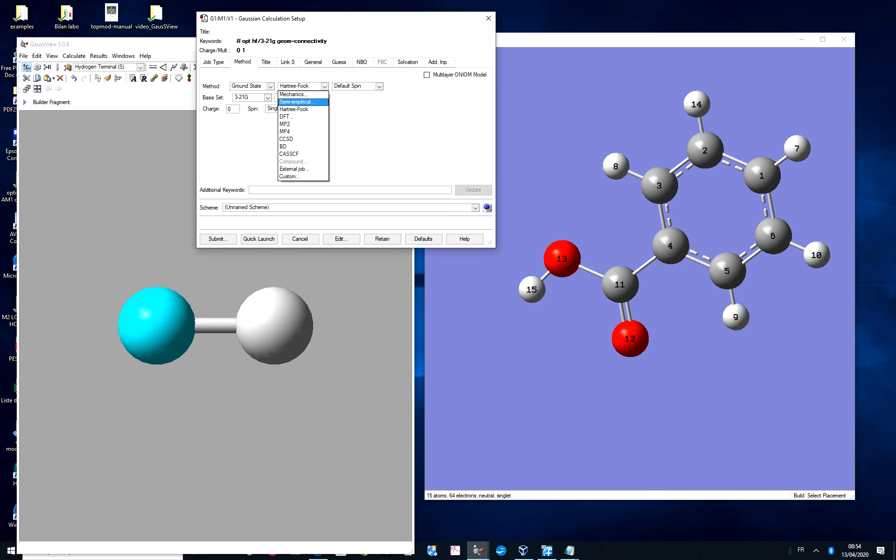
{"action": "left_click", "coordinate": [299, 101]}
{"action": "left_click", "coordinate": [416, 86]}
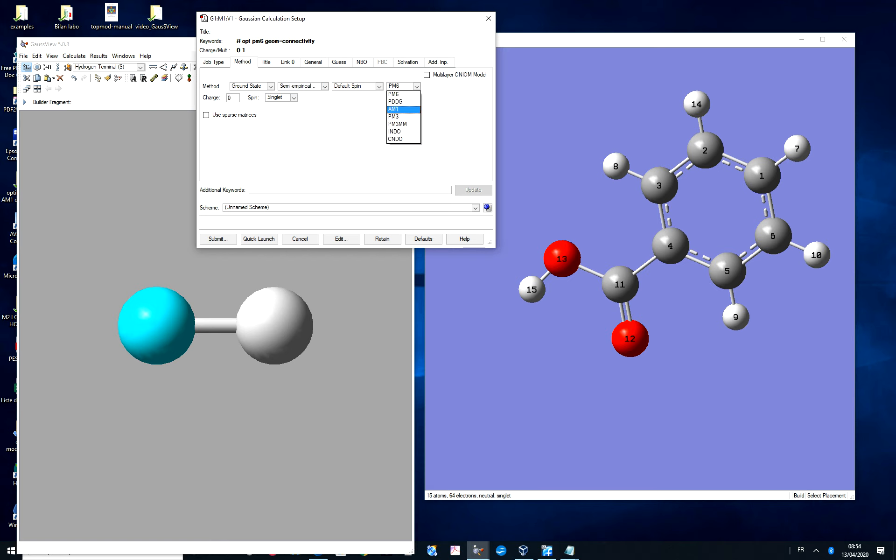
{"action": "left_click", "coordinate": [394, 109]}
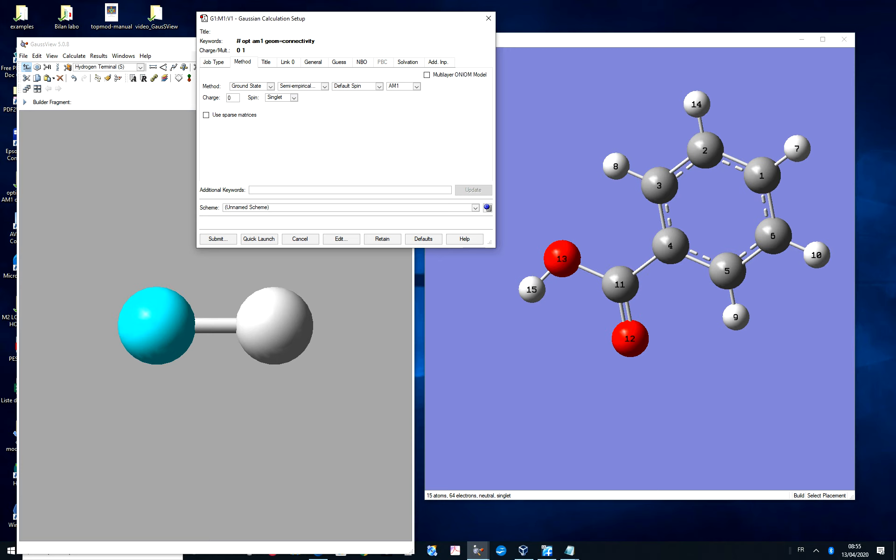
- Add the keyword pop=reg to the calculation's additional keywords and update the route line
{"action": "type", "text": "POP=reg"}
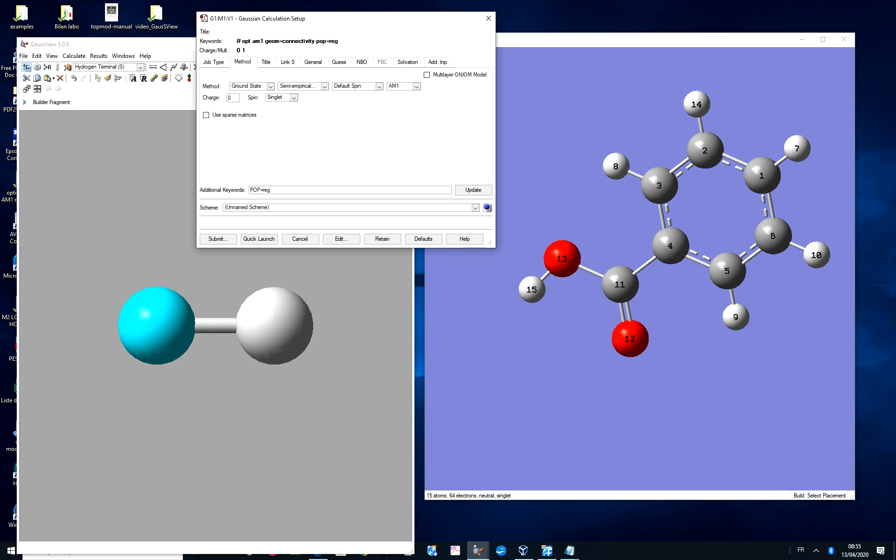
{"action": "double_click", "coordinate": [260, 190]}
{"action": "type", "text": "pop"}
{"action": "left_click", "coordinate": [473, 190]}
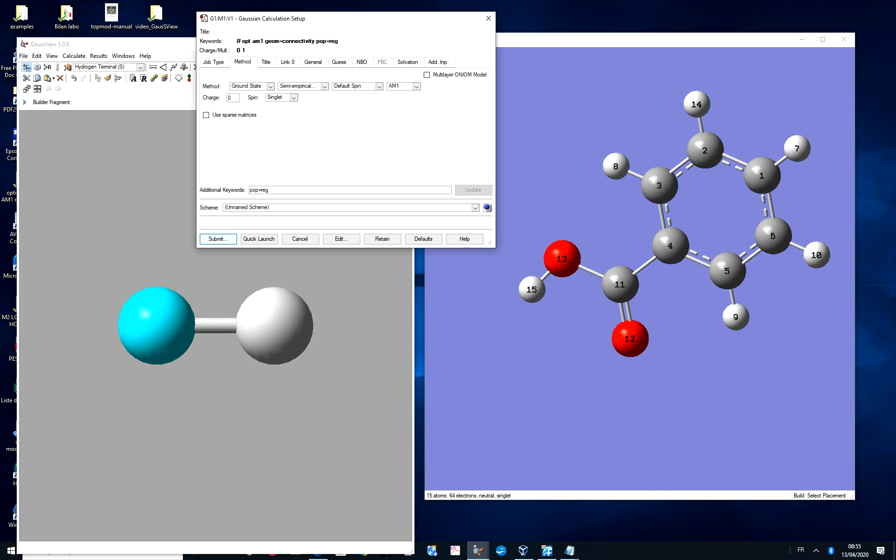
- Set the job title of the calculation to r1, dismissing any request to save the input file
{"action": "left_click", "coordinate": [218, 239]}
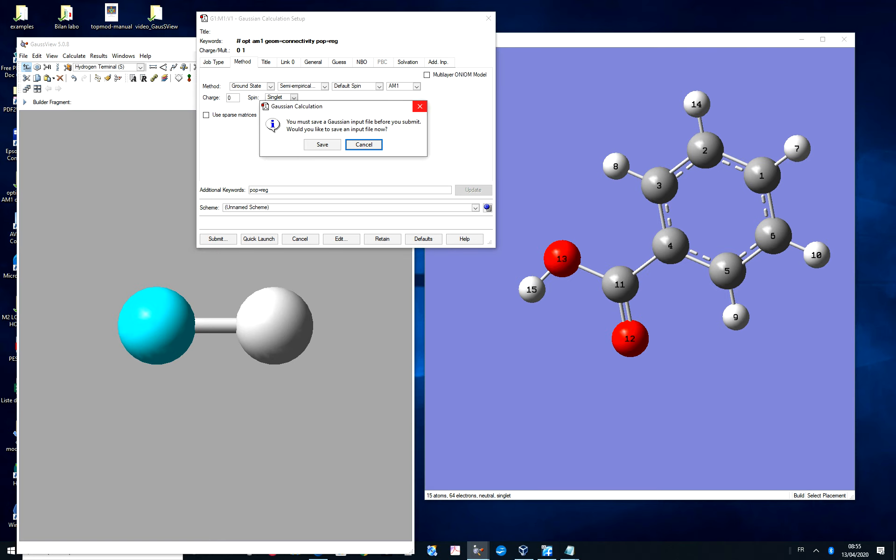
{"action": "left_click", "coordinate": [420, 106]}
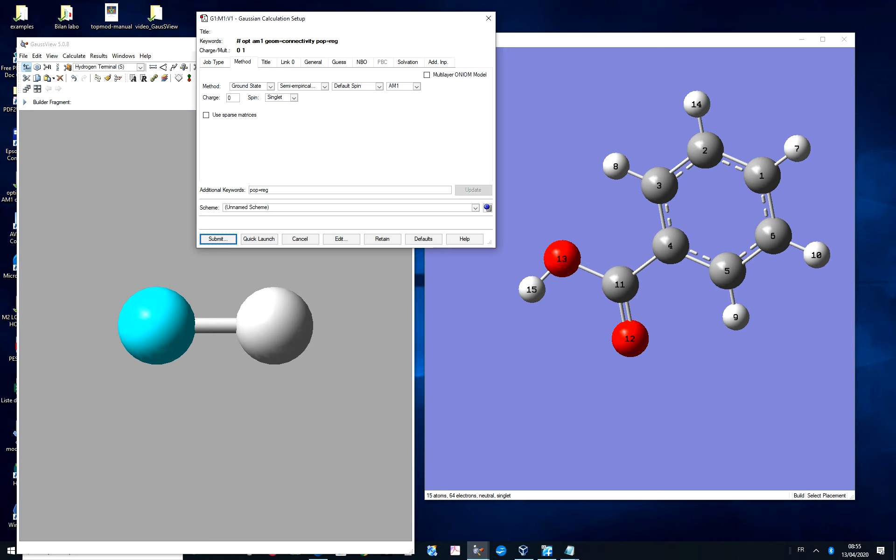
{"action": "left_click", "coordinate": [266, 62]}
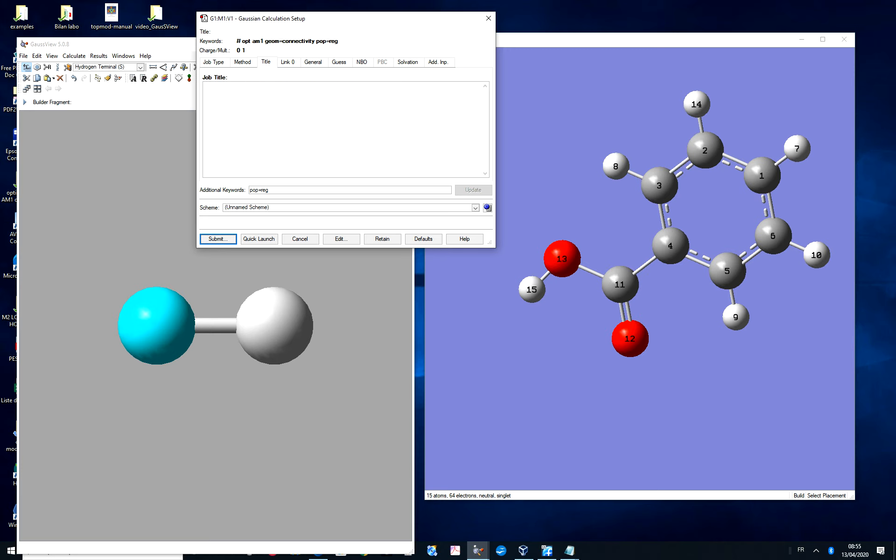
{"action": "left_click", "coordinate": [205, 86]}
{"action": "type", "text": "AB"}
{"action": "key", "text": "BackSpace"}
{"action": "key", "text": "BackSpace"}
{"action": "key", "text": "ctrl+a"}
{"action": "type", "text": "r1"}
{"action": "key", "text": "Return"}
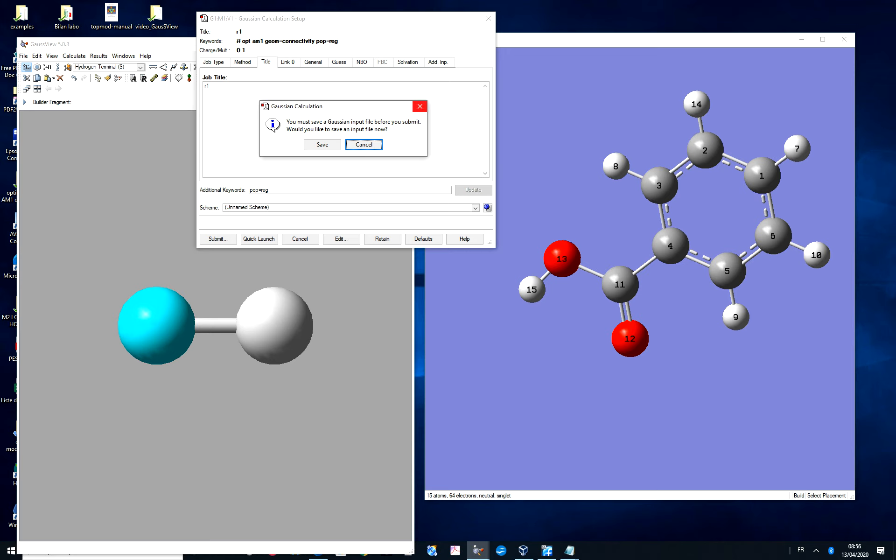
{"action": "key", "text": "Escape"}
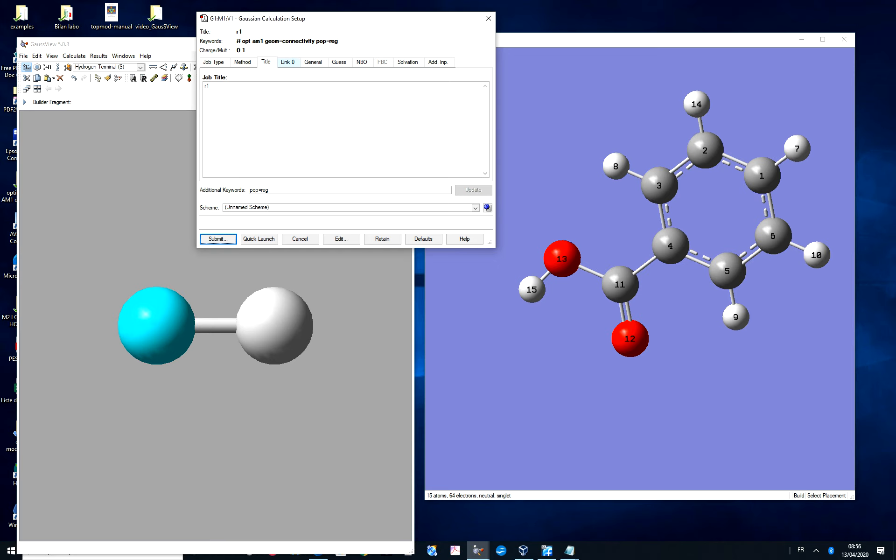
- Review the Link 0, General and Solvation settings, keeping the solvation model at None
{"action": "left_click", "coordinate": [288, 62]}
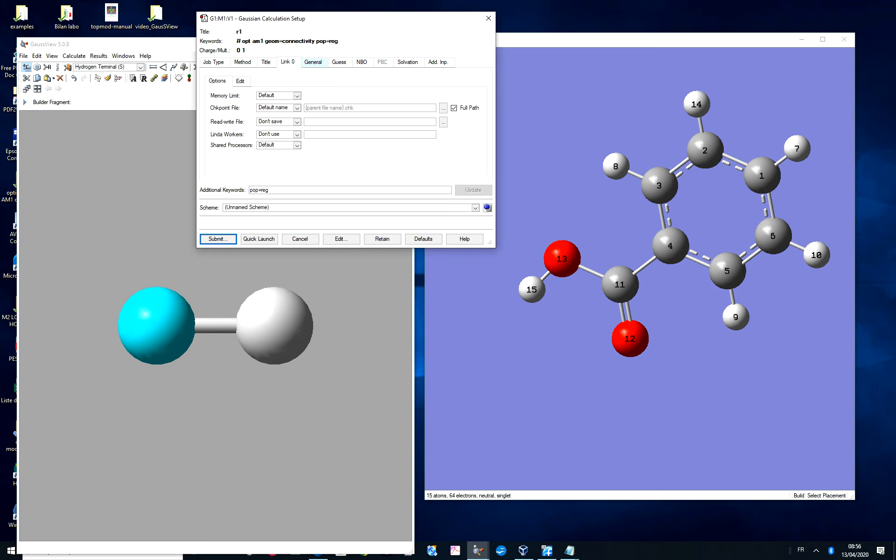
{"action": "left_click", "coordinate": [313, 62]}
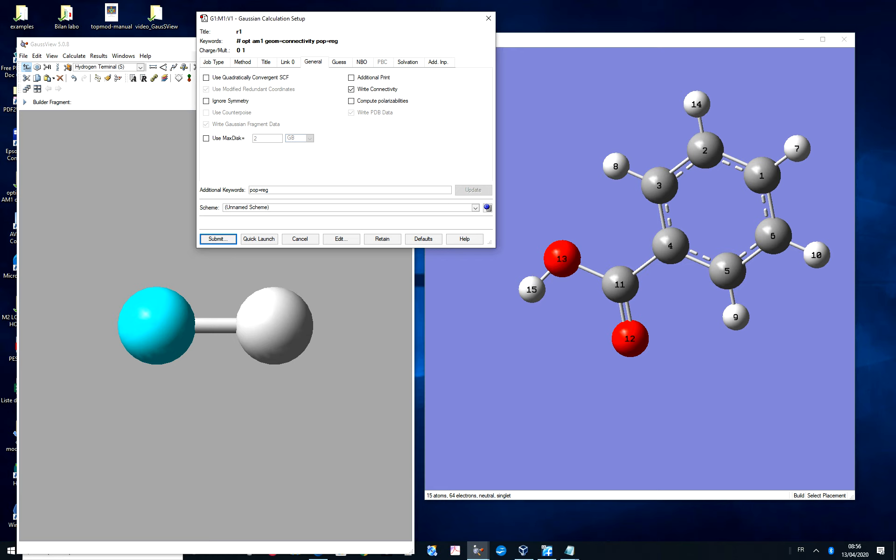
{"action": "left_click", "coordinate": [408, 62]}
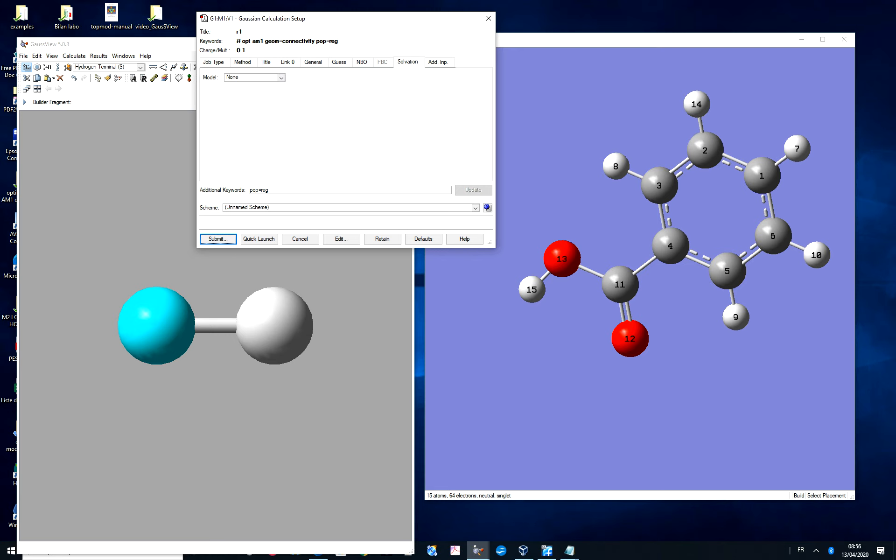
{"action": "left_click", "coordinate": [281, 78]}
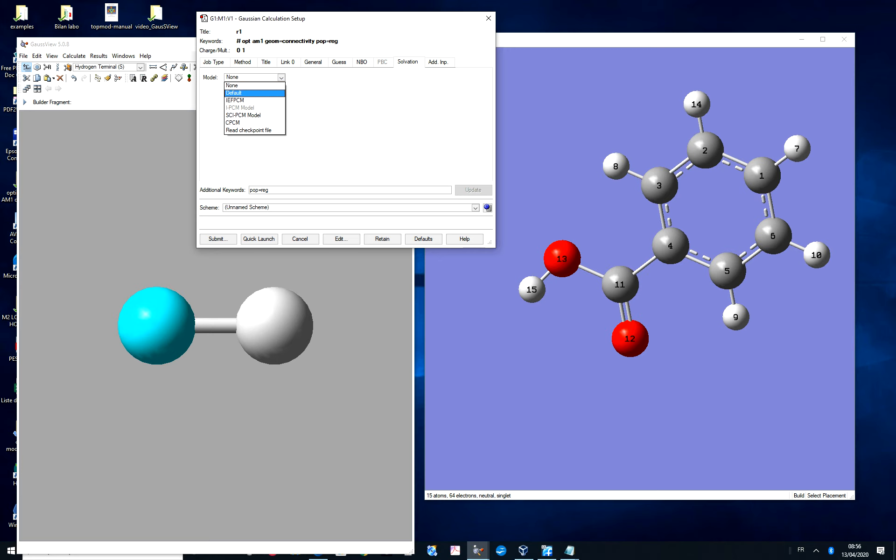
{"action": "left_click", "coordinate": [254, 86]}
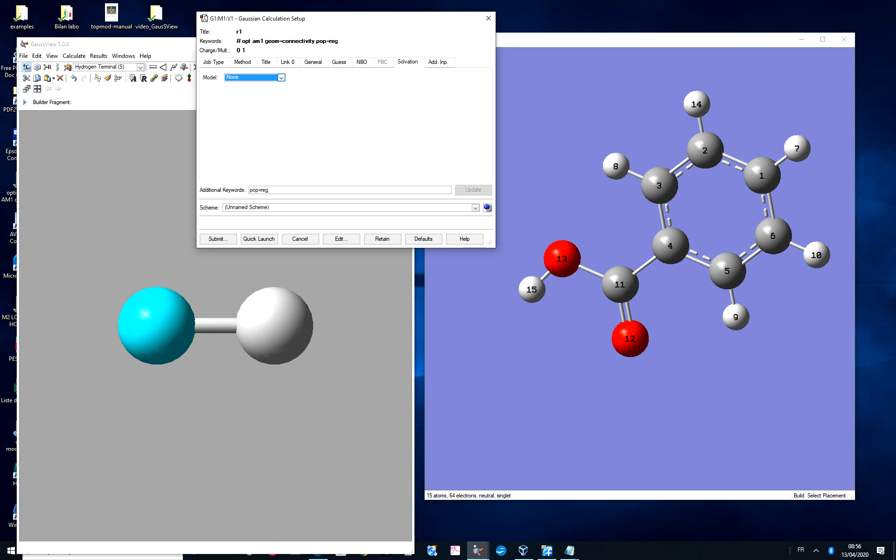
- Try the Default solvation model, browse its solvent choices, and return the model to None
{"action": "left_click", "coordinate": [282, 77]}
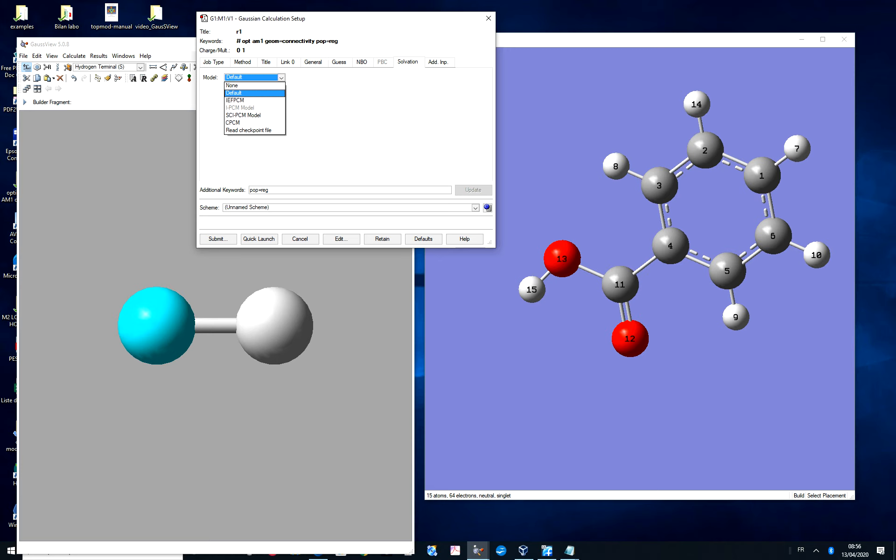
{"action": "left_click", "coordinate": [250, 93]}
{"action": "left_click", "coordinate": [275, 88]}
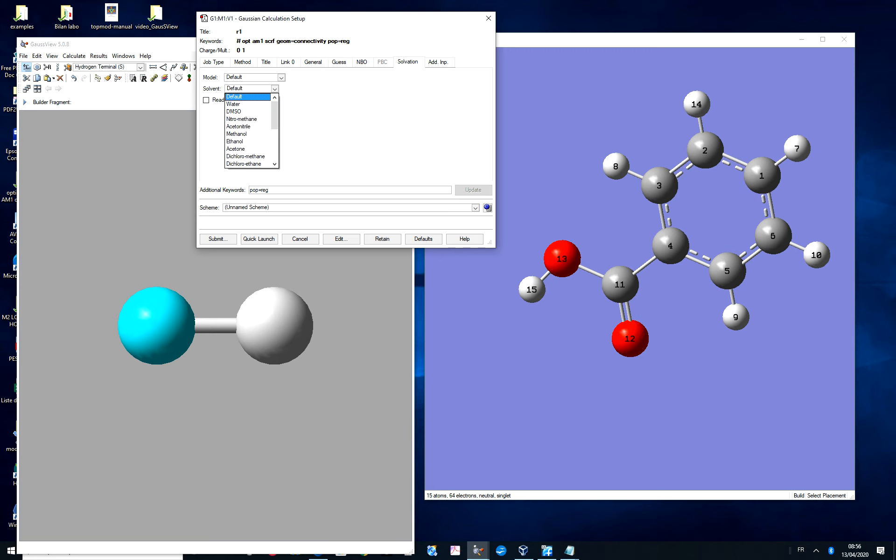
{"action": "key", "text": "Down"}
{"action": "key", "text": "Down"}
{"action": "key", "text": "Down"}
{"action": "key", "text": "Down"}
{"action": "key", "text": "Down"}
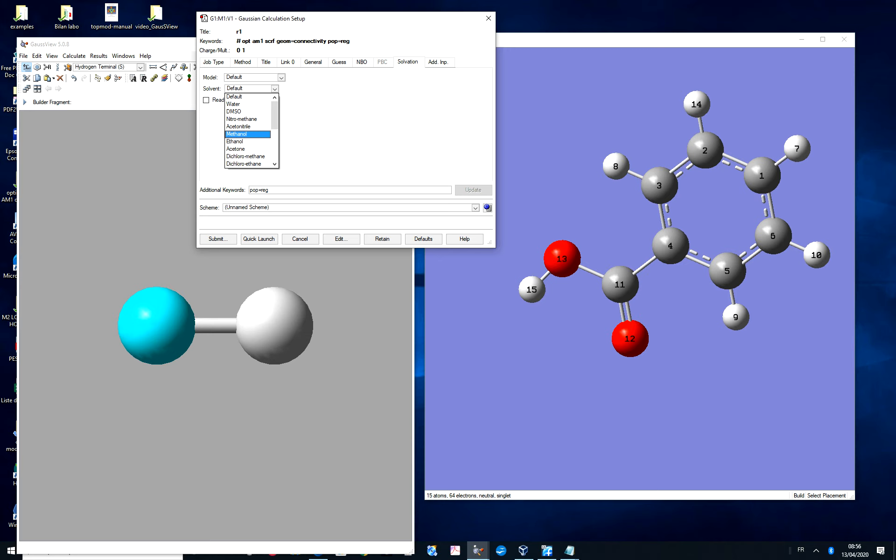
{"action": "key", "text": "Escape"}
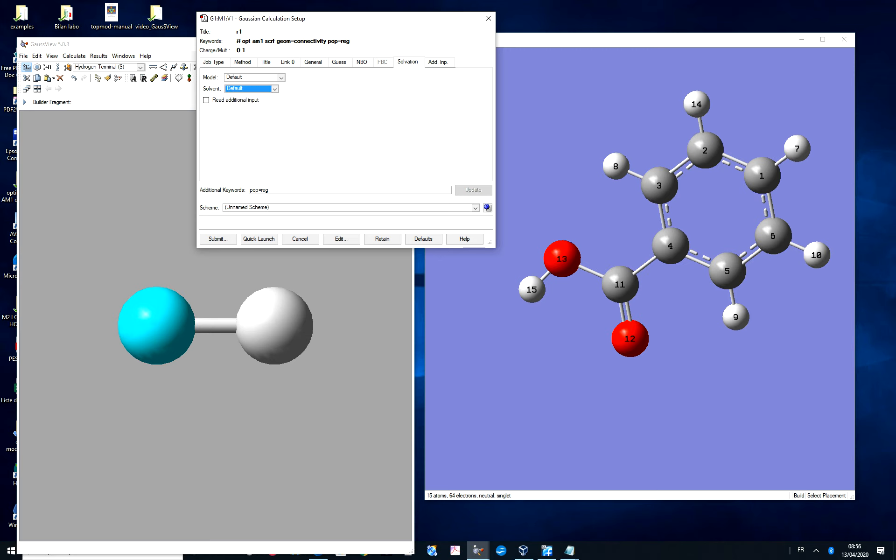
{"action": "left_click", "coordinate": [281, 77]}
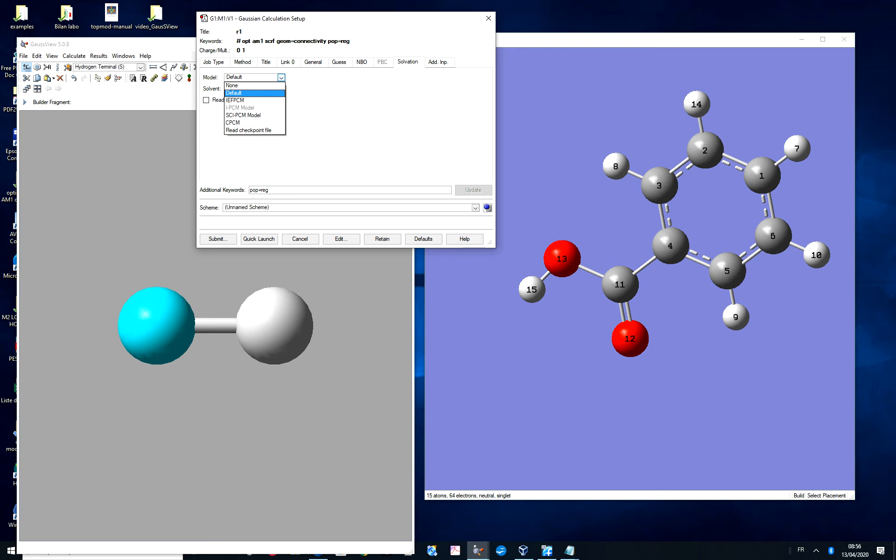
{"action": "key", "text": "Return"}
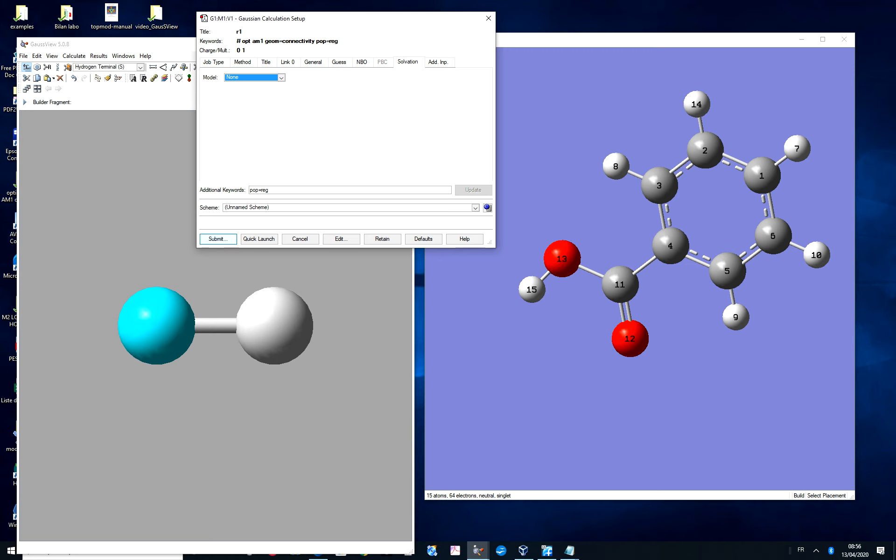
- Start submitting the job and name the Gaussian input file to save r1
{"action": "key", "text": "Return"}
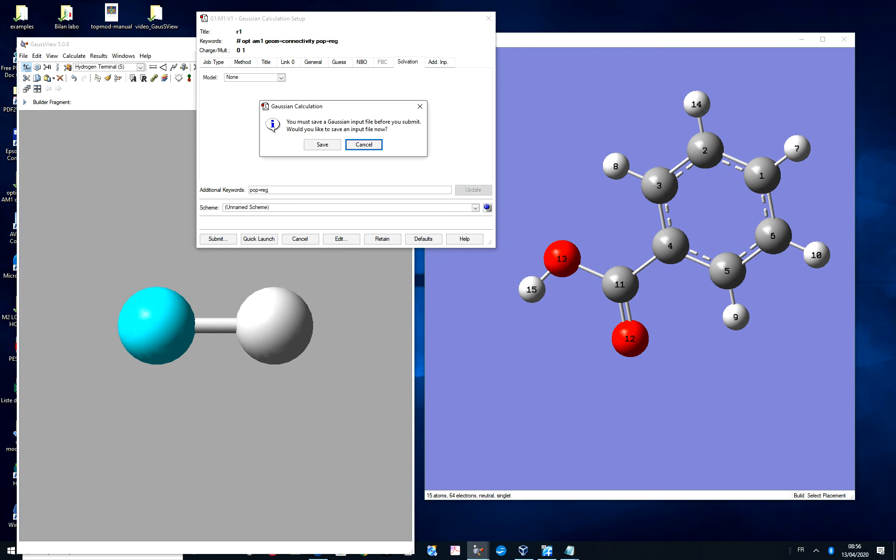
{"action": "left_click", "coordinate": [322, 144]}
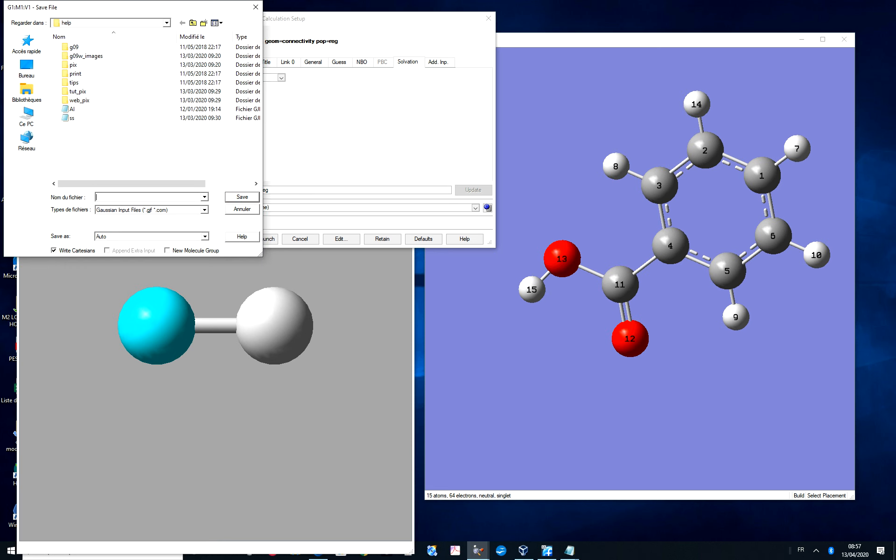
{"action": "type", "text": "r"}
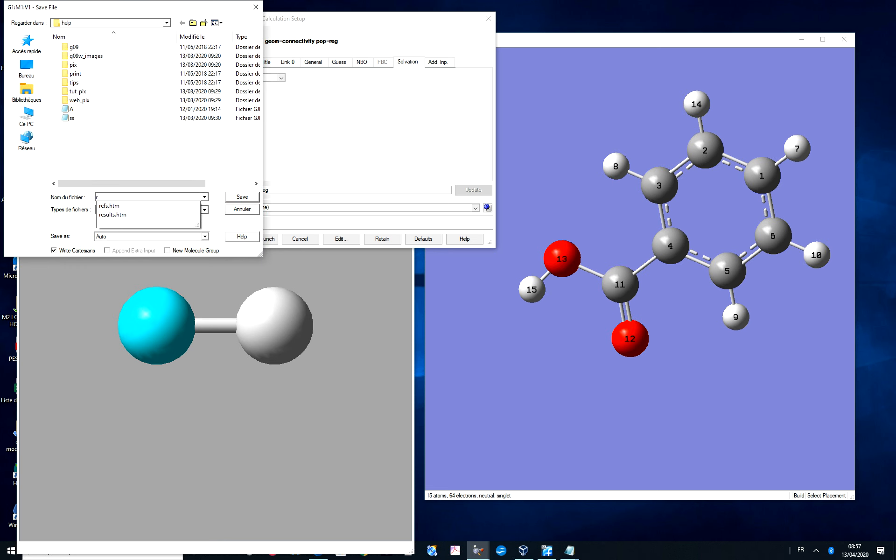
{"action": "type", "text": "1"}
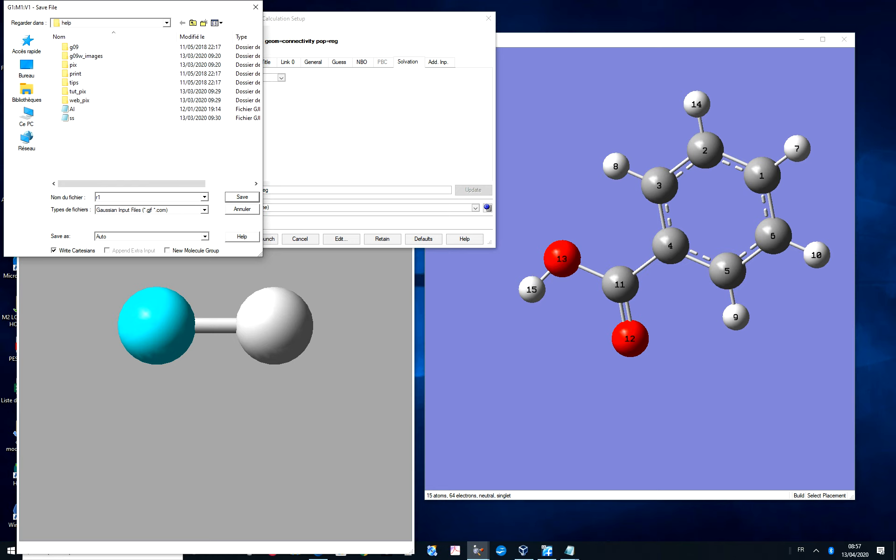
- Create a folder named Essai inside the help folder and save the r1 input file in it
{"action": "right_click", "coordinate": [131, 149]}
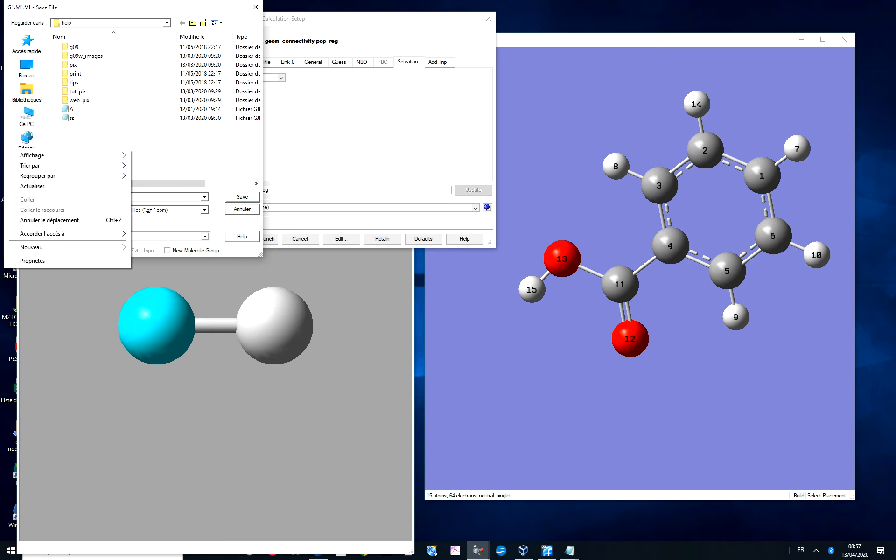
{"action": "mouse_move", "coordinate": [67, 247]}
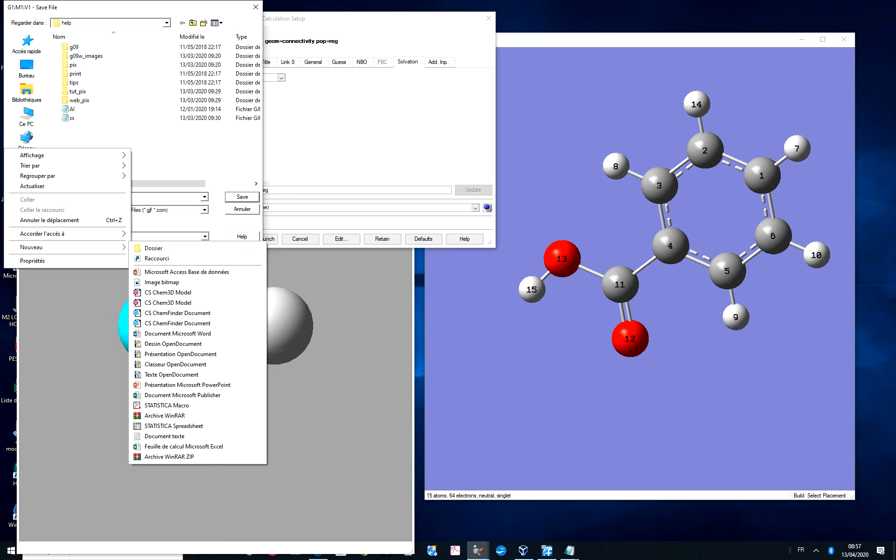
{"action": "left_click", "coordinate": [154, 248]}
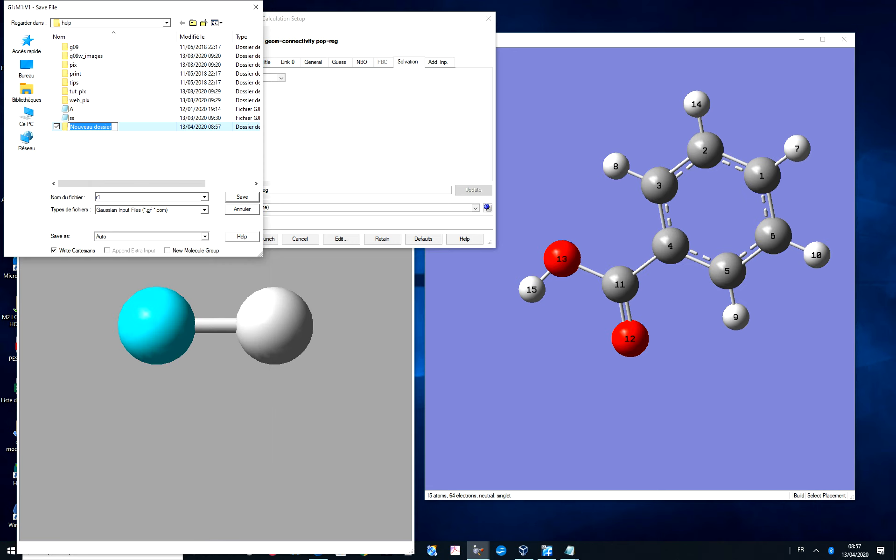
{"action": "type", "text": "Essai"}
{"action": "key", "text": "Return"}
{"action": "key", "text": "Return"}
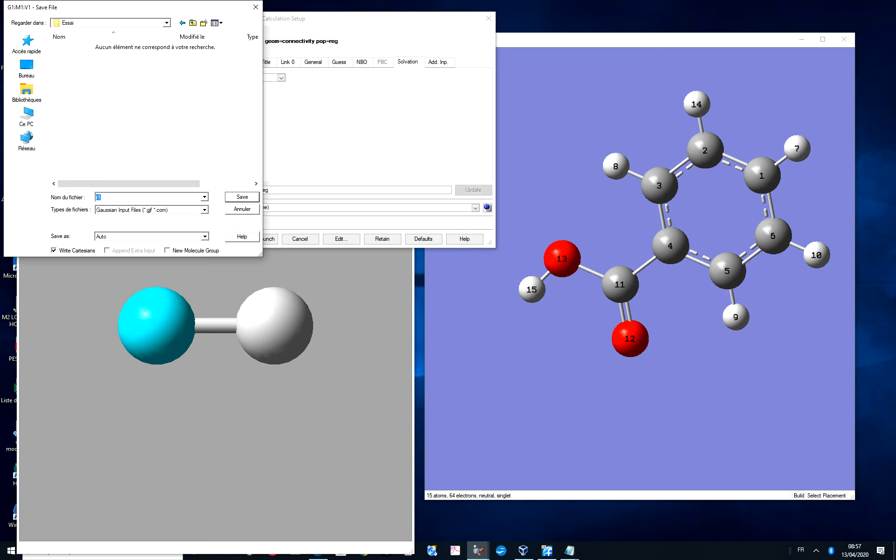
{"action": "key", "text": "Return"}
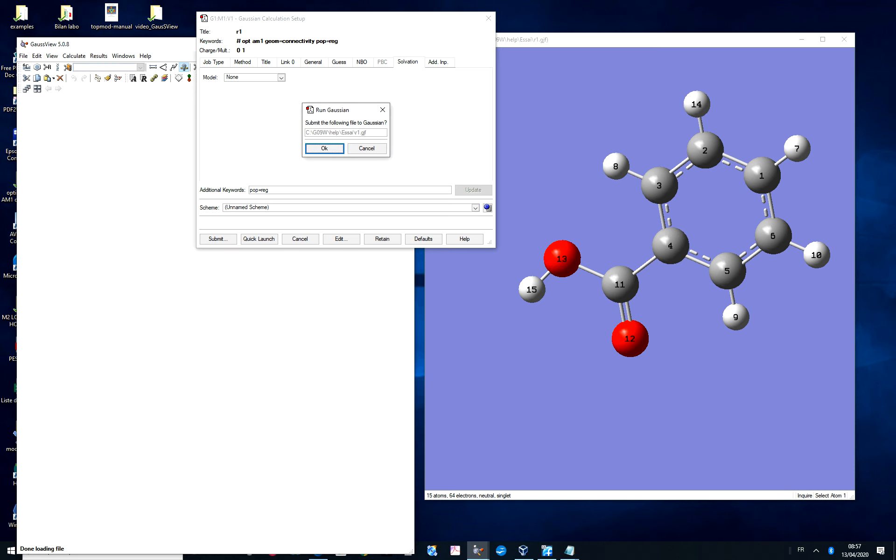
- Run r1.gjf in Gaussian and open the result file r1.log in a separate new molecule group
{"action": "key", "text": "Return"}
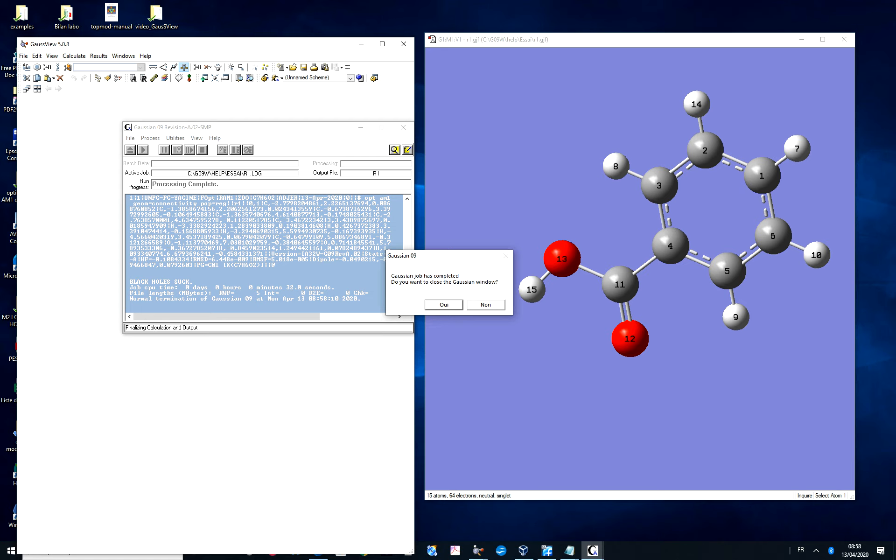
{"action": "key", "text": "Return"}
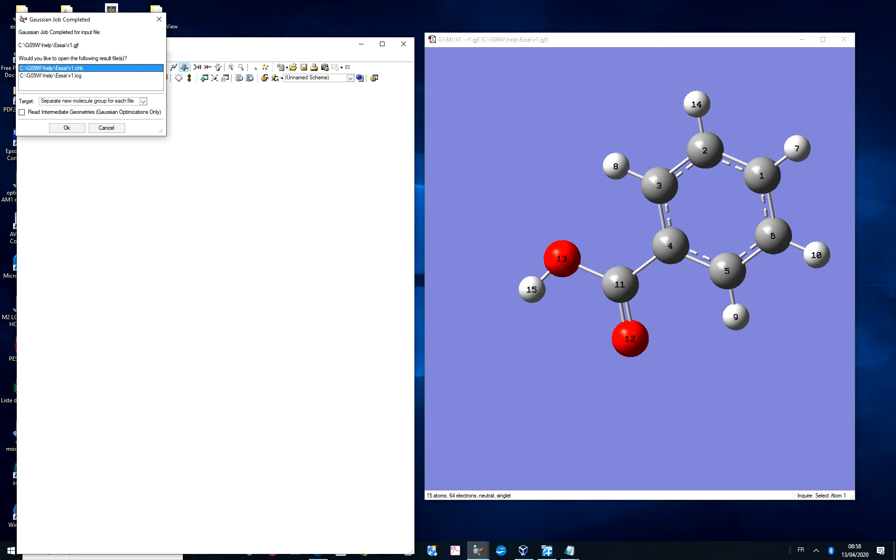
{"action": "left_click", "coordinate": [51, 76]}
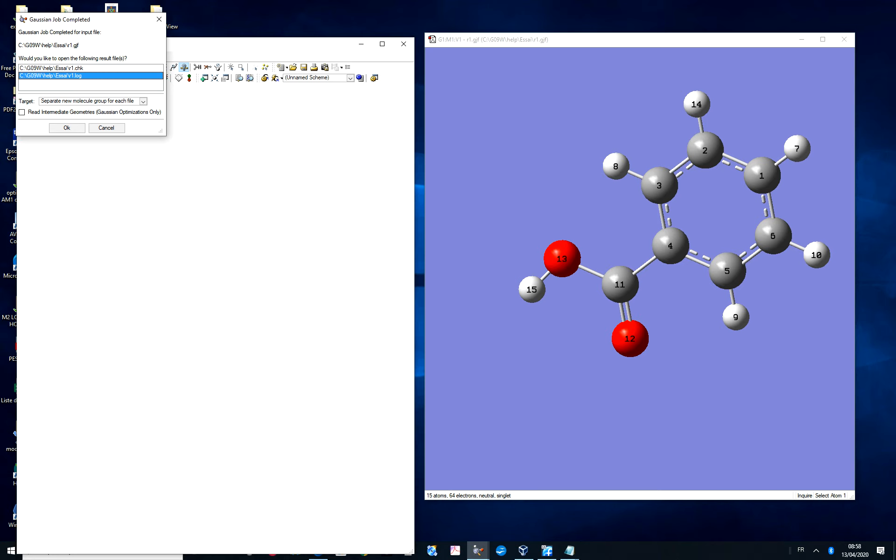
{"action": "left_click", "coordinate": [66, 127]}
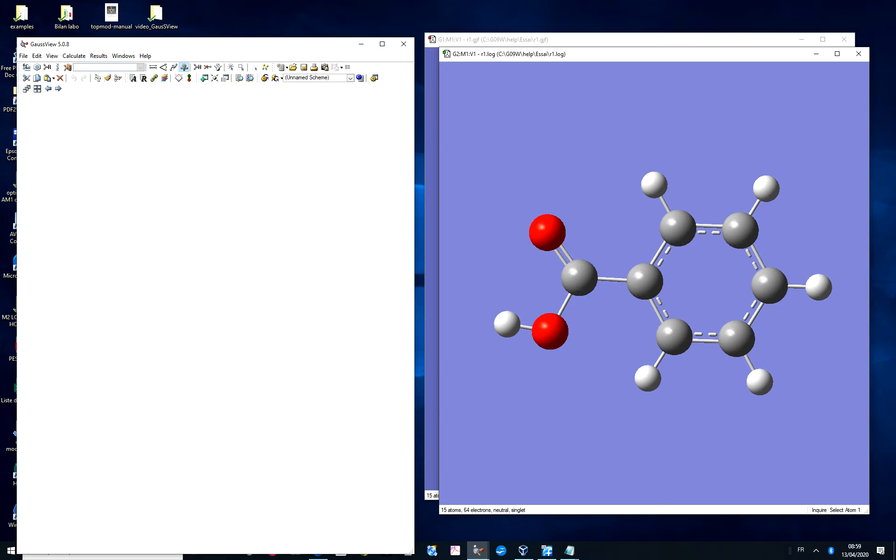
{"action": "left_click_drag", "start_coordinate": [653, 54], "coordinate": [646, 98]}
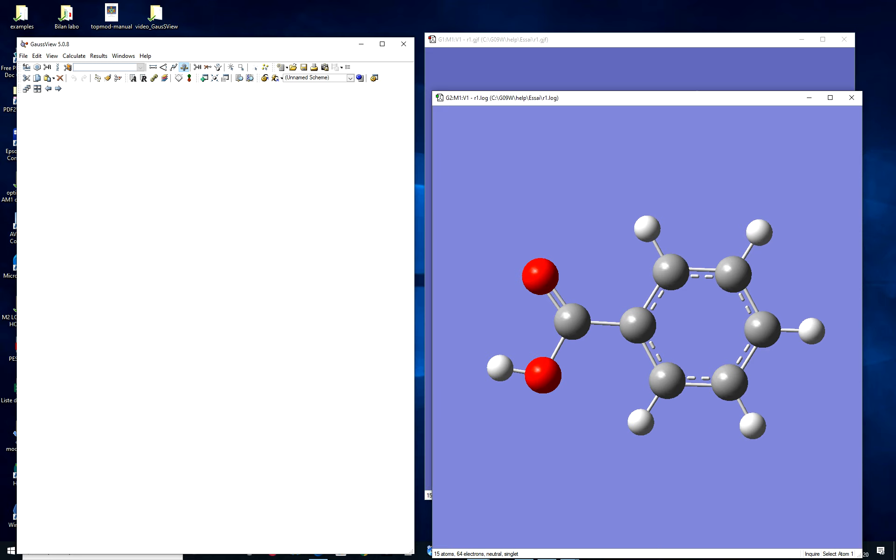
- Try to rerun the existing r1.gjf from its Gaussian calculation setup, and close the Gaussian window
{"action": "left_click", "coordinate": [642, 40]}
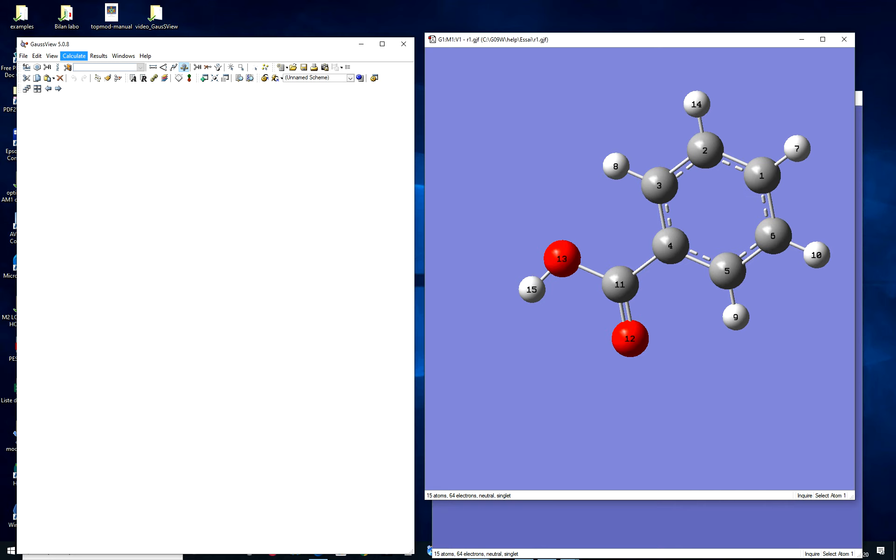
{"action": "left_click", "coordinate": [74, 56]}
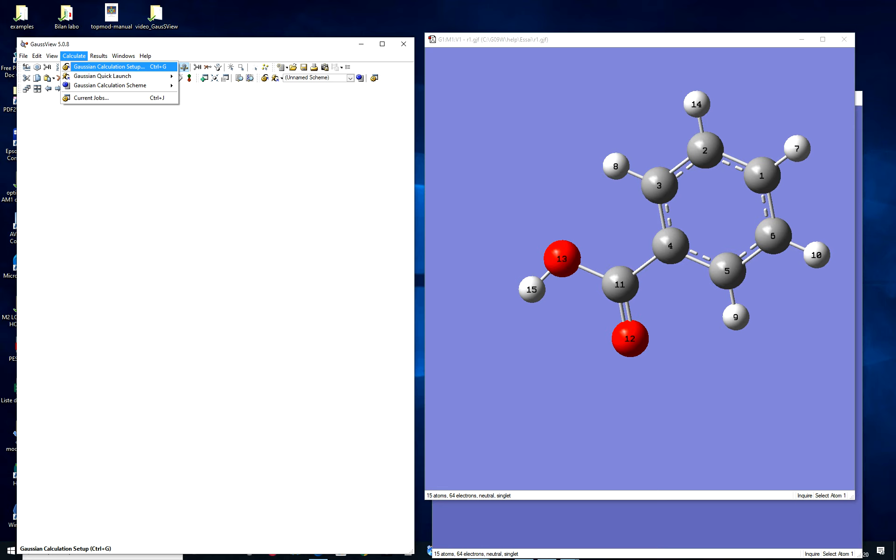
{"action": "left_click", "coordinate": [109, 67]}
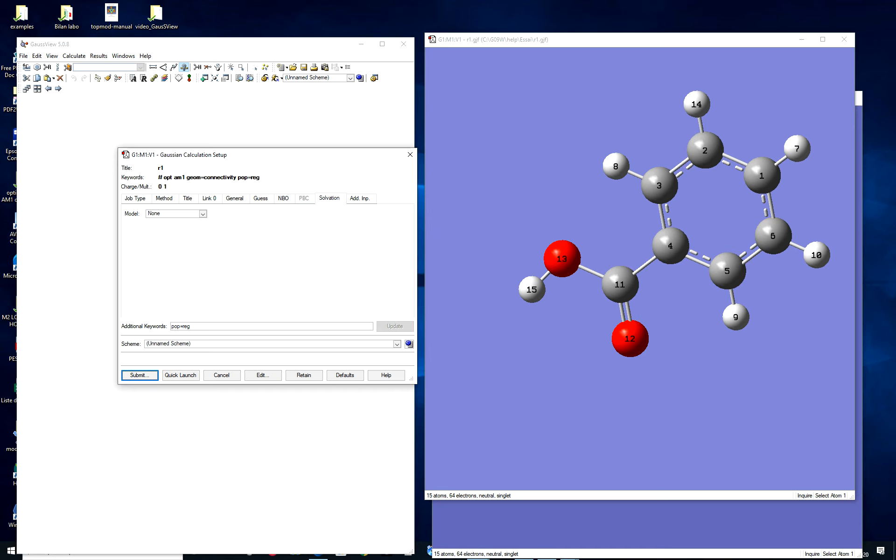
{"action": "left_click", "coordinate": [139, 376]}
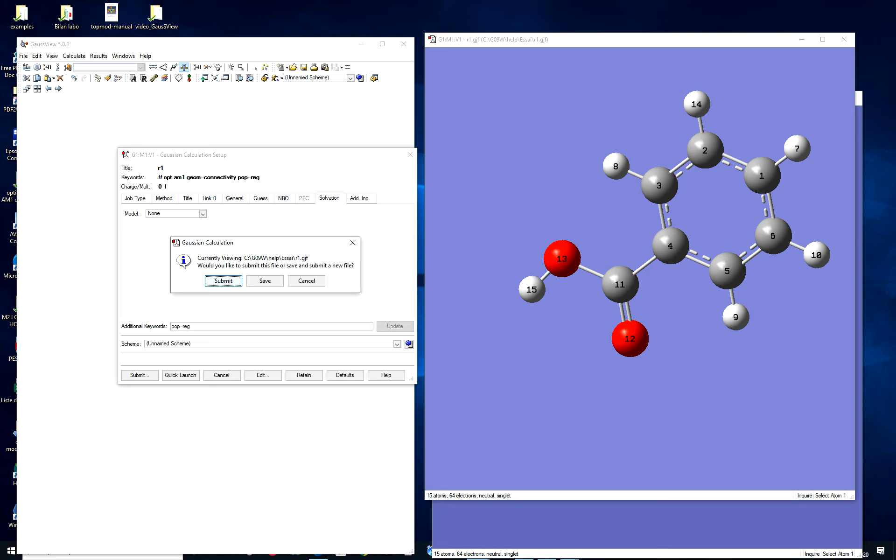
{"action": "key", "text": "Return"}
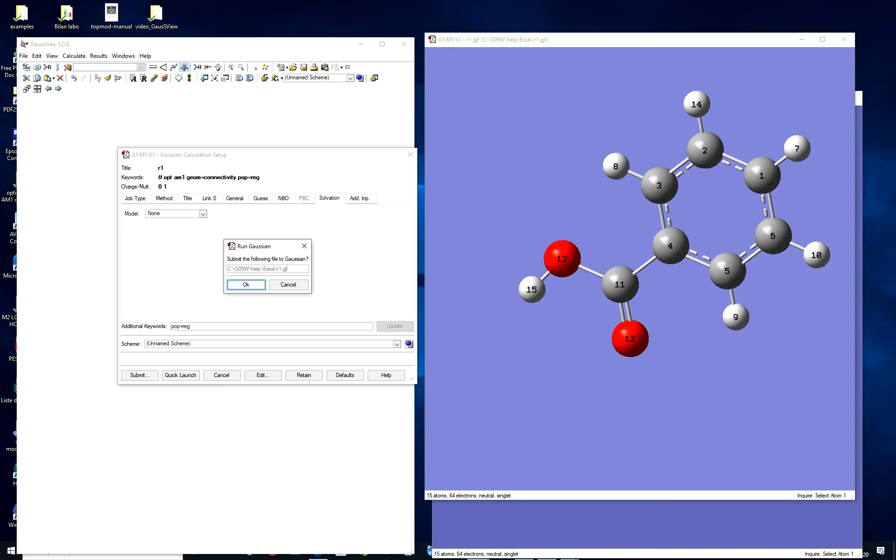
{"action": "key", "text": "Return"}
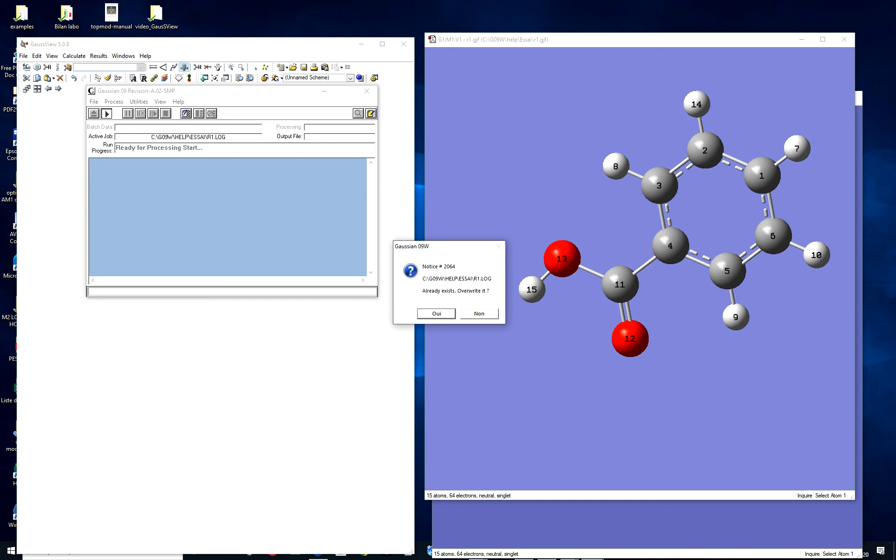
{"action": "key", "text": "Return"}
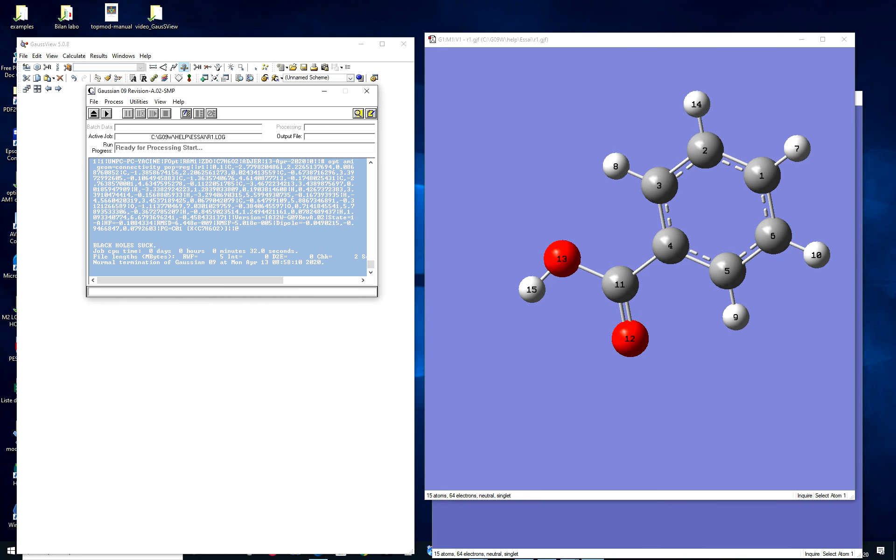
{"action": "left_click", "coordinate": [367, 91]}
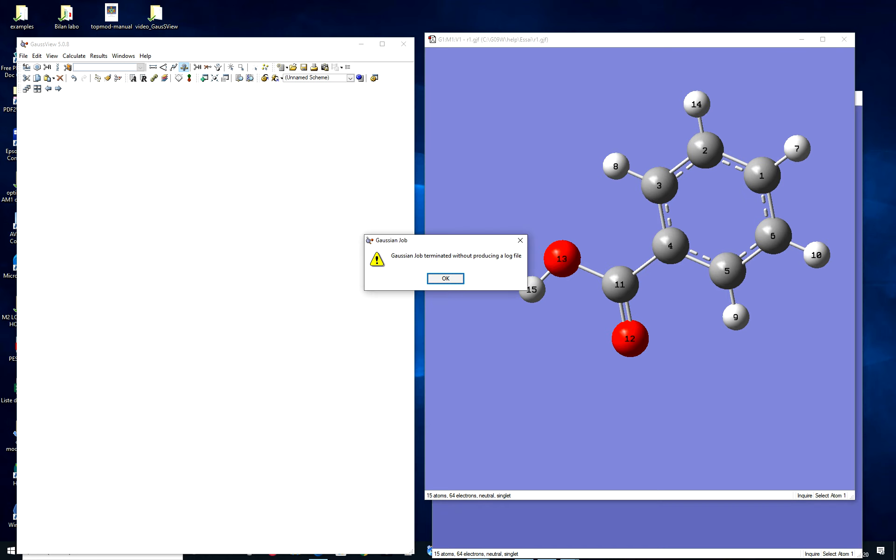
{"action": "key", "text": "Return"}
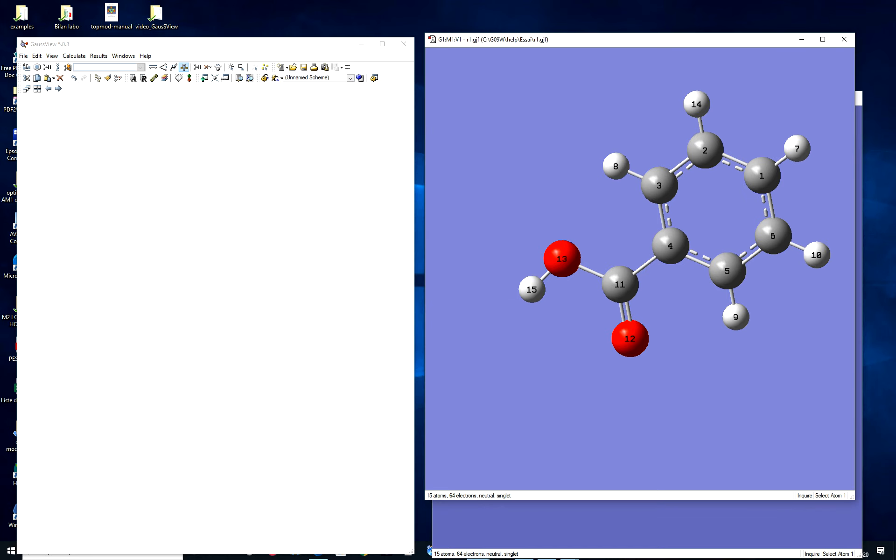
- Create a new molecule group and place a Hydrogen Terminal fragment in it to build H2
{"action": "left_click_drag", "start_coordinate": [607, 39], "coordinate": [549, 72]}
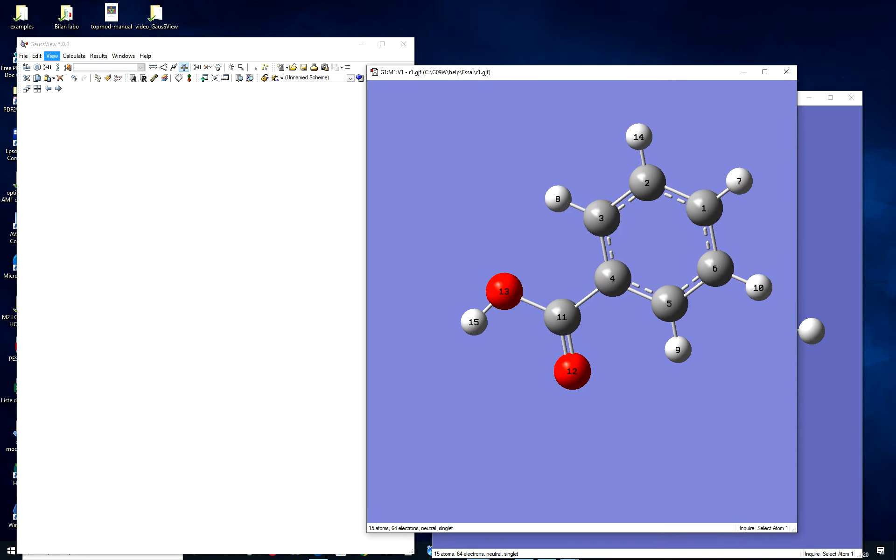
{"action": "left_click", "coordinate": [24, 56]}
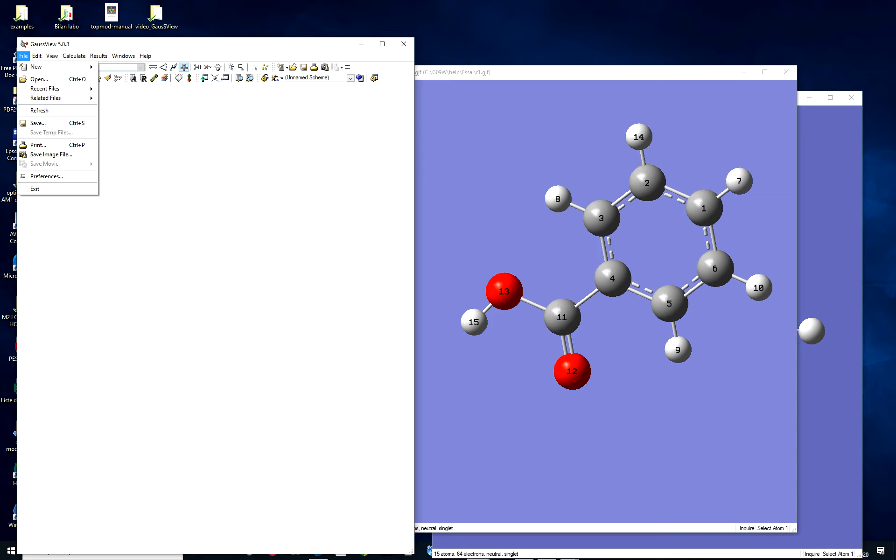
{"action": "mouse_move", "coordinate": [42, 66]}
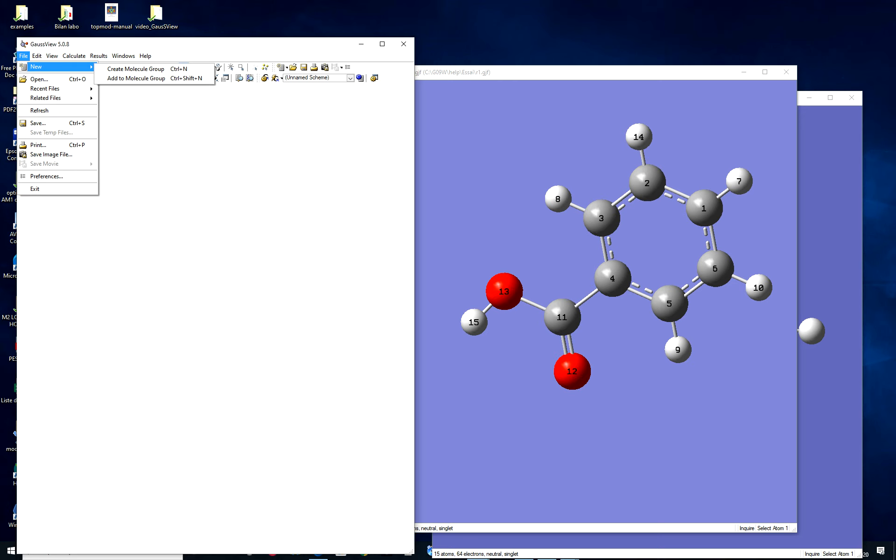
{"action": "left_click", "coordinate": [136, 68]}
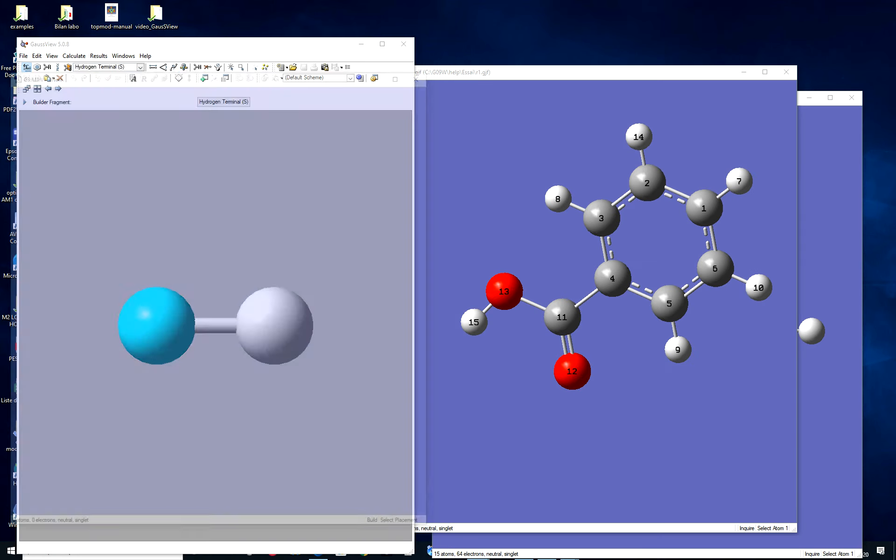
{"action": "left_click_drag", "start_coordinate": [161, 73], "coordinate": [502, 63]}
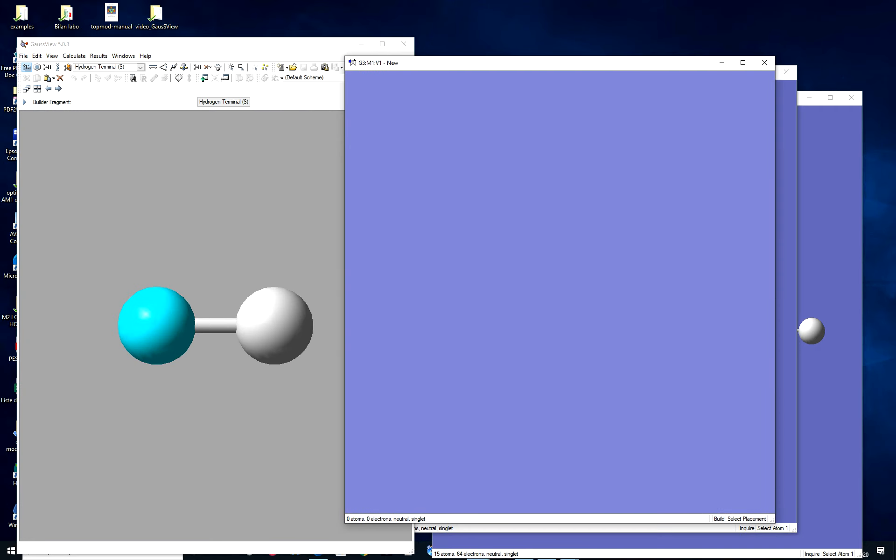
{"action": "left_click", "coordinate": [520, 206]}
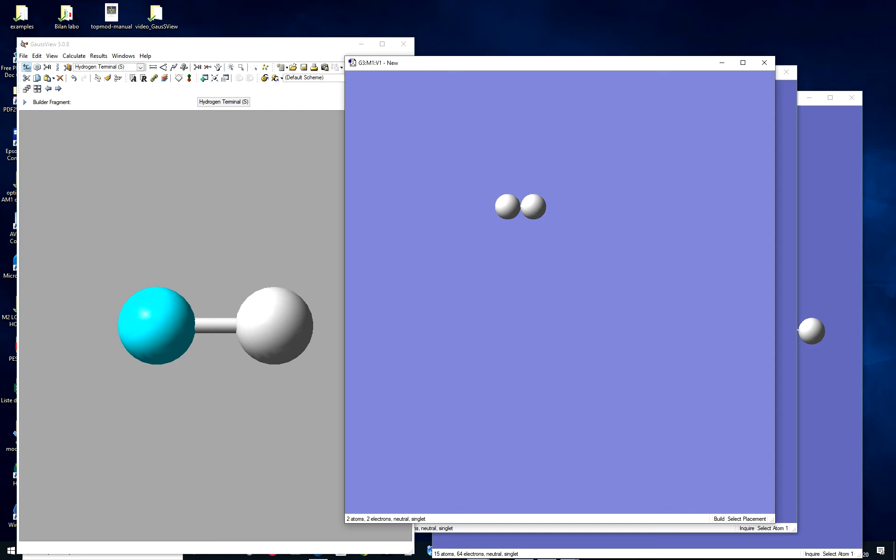
- Open the Gaussian calculation setup for the hydrogen molecule, review its job type and method, and title the job H2
{"action": "left_click", "coordinate": [73, 56]}
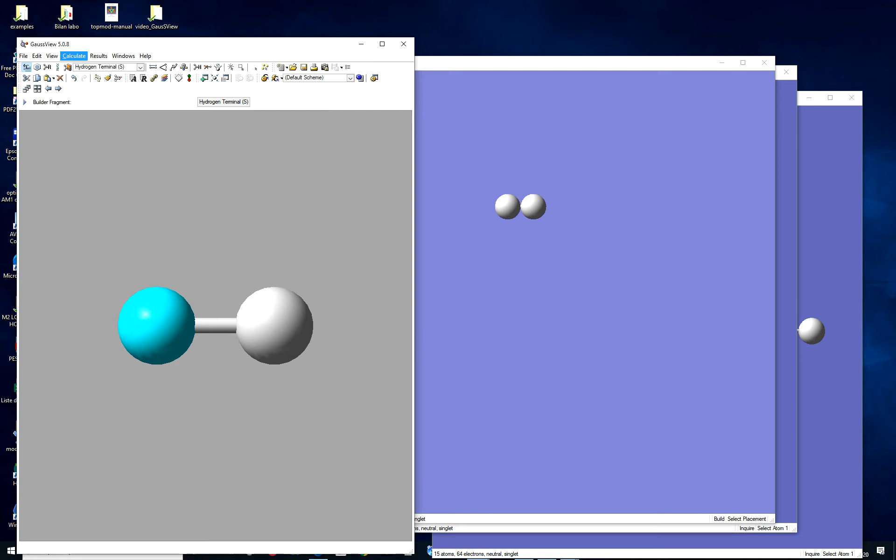
{"action": "left_click", "coordinate": [108, 67]}
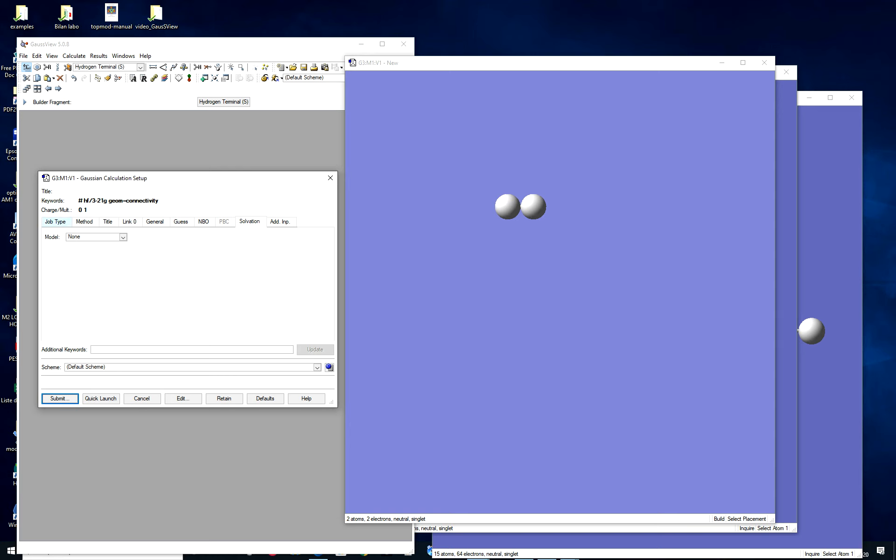
{"action": "left_click", "coordinate": [55, 221]}
{"action": "left_click", "coordinate": [84, 221]}
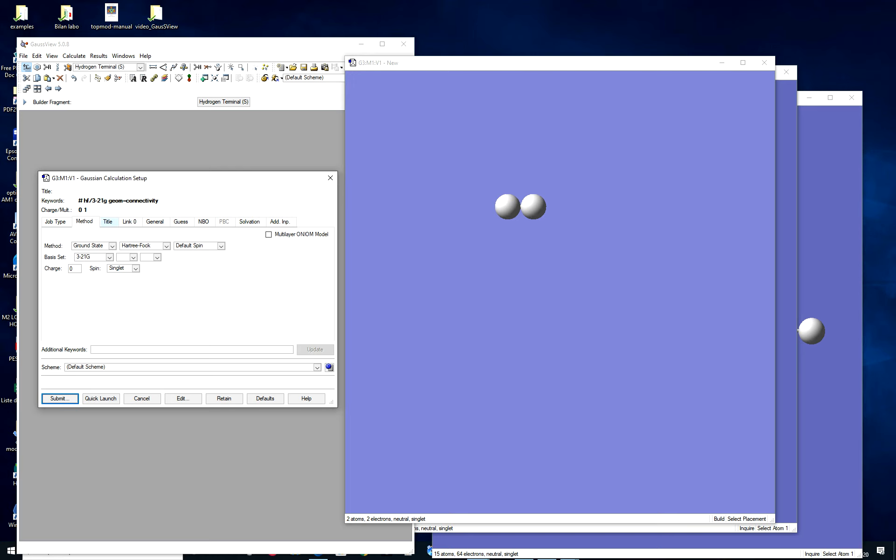
{"action": "left_click", "coordinate": [107, 221]}
{"action": "left_click", "coordinate": [47, 246]}
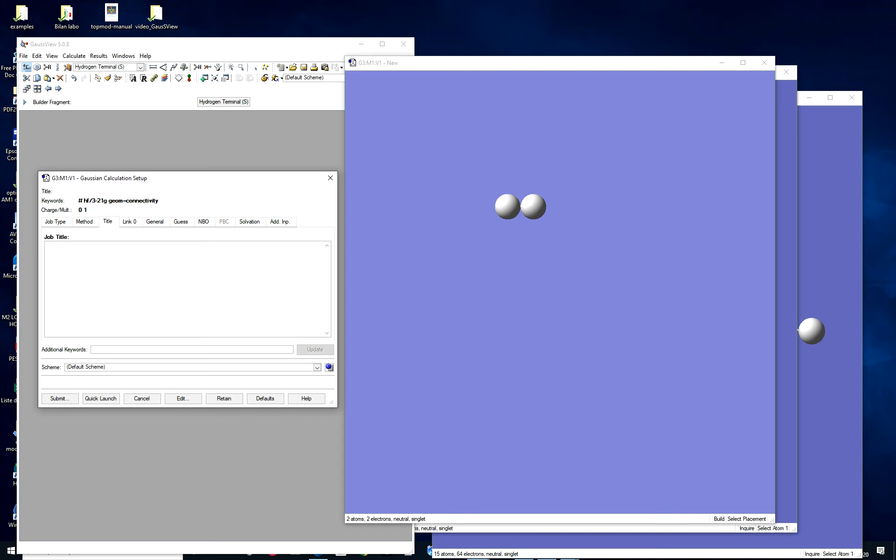
{"action": "type", "text": "H2"}
- Start saving the H2 input file for submission, look through the available file types, and abandon the save
{"action": "left_click", "coordinate": [60, 398]}
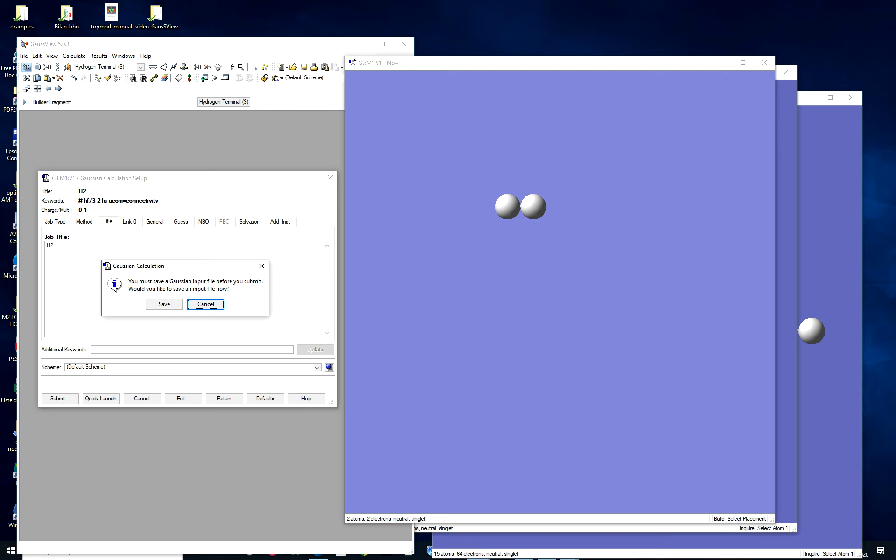
{"action": "left_click", "coordinate": [164, 304]}
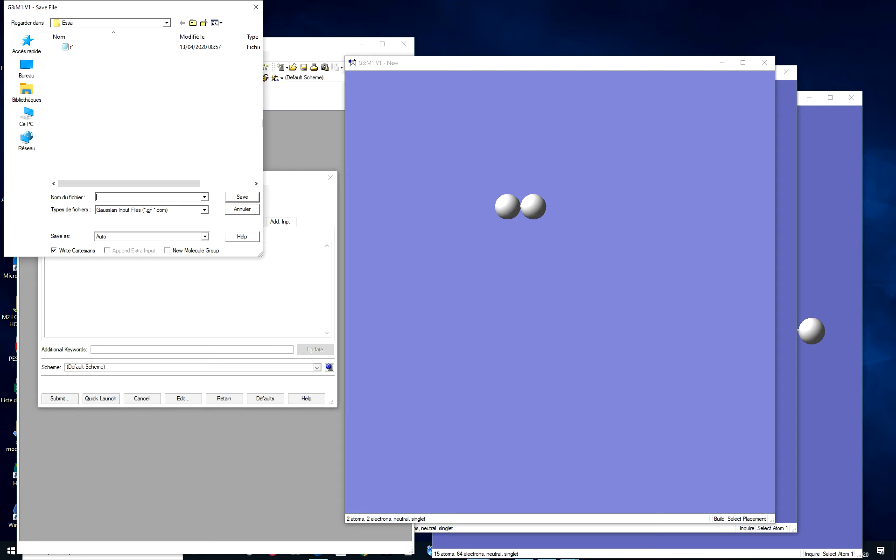
{"action": "key", "text": "alt+Tab"}
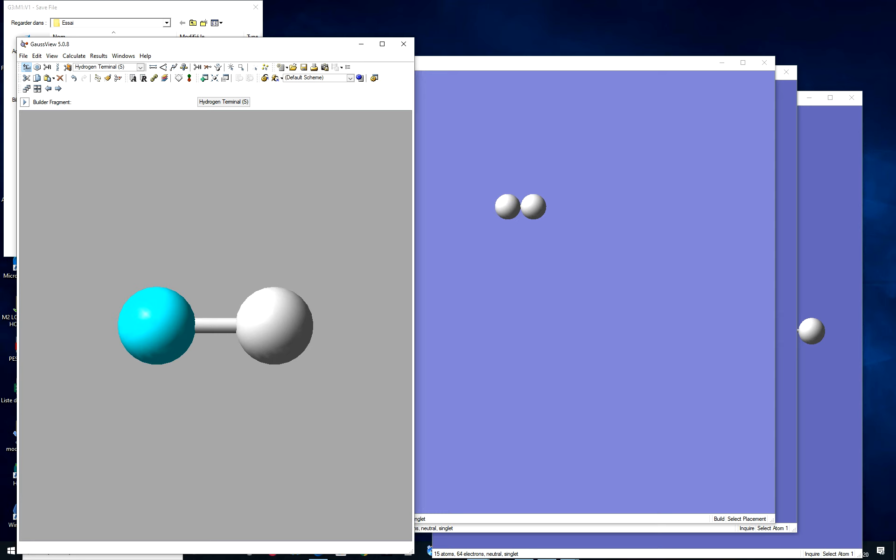
{"action": "left_click", "coordinate": [135, 8]}
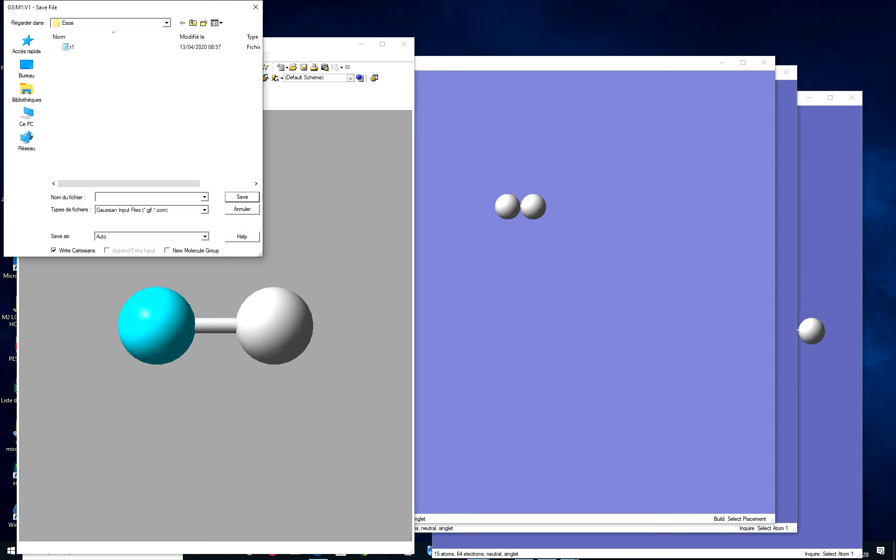
{"action": "left_click", "coordinate": [205, 209]}
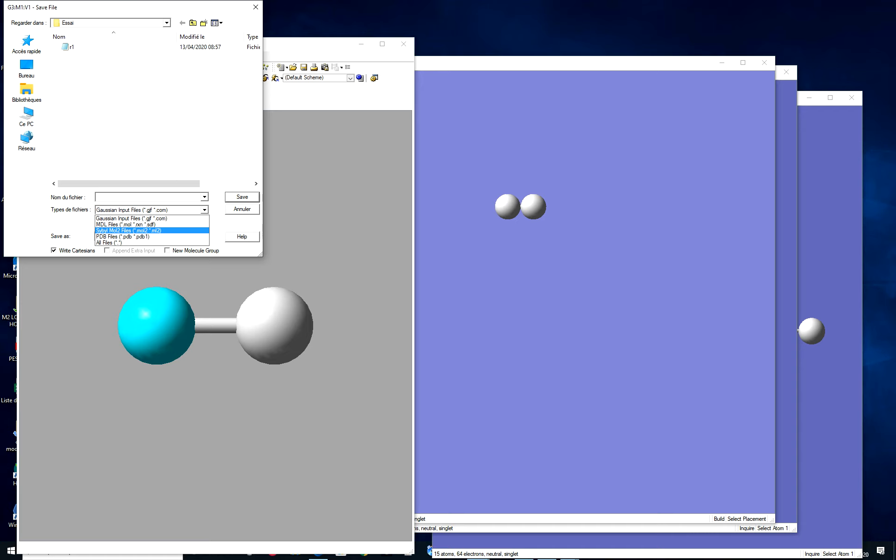
{"action": "left_click", "coordinate": [255, 7]}
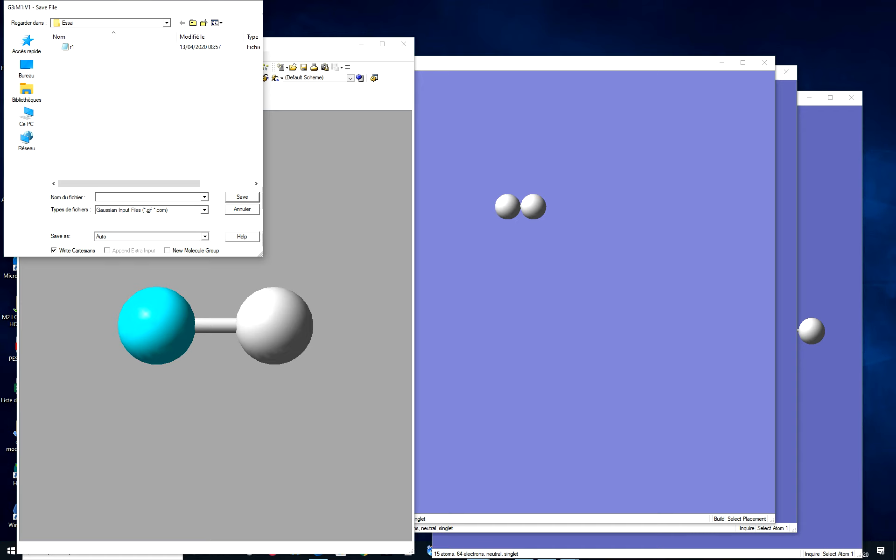
{"action": "left_click", "coordinate": [256, 7]}
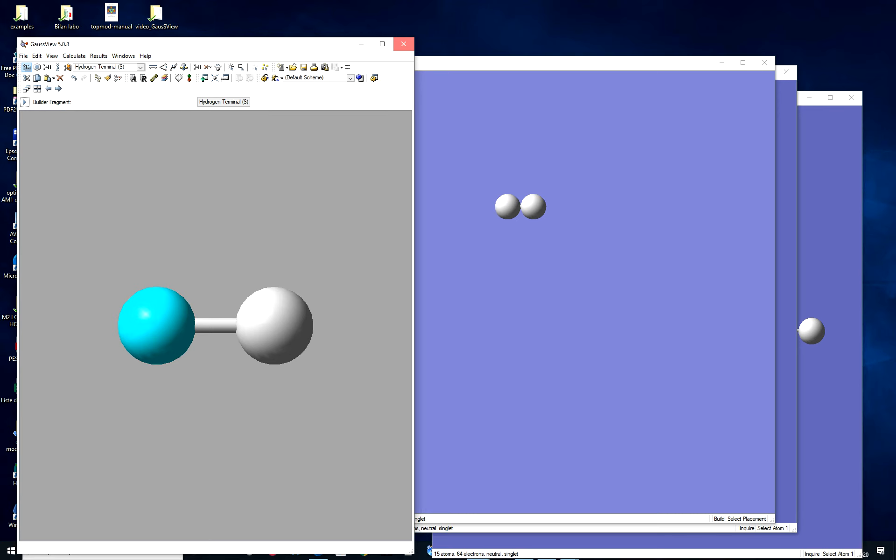
- Close and relaunch GaussView, dismiss the startup tips, and place the new molecule window clear of the main window
{"action": "left_click", "coordinate": [403, 44]}
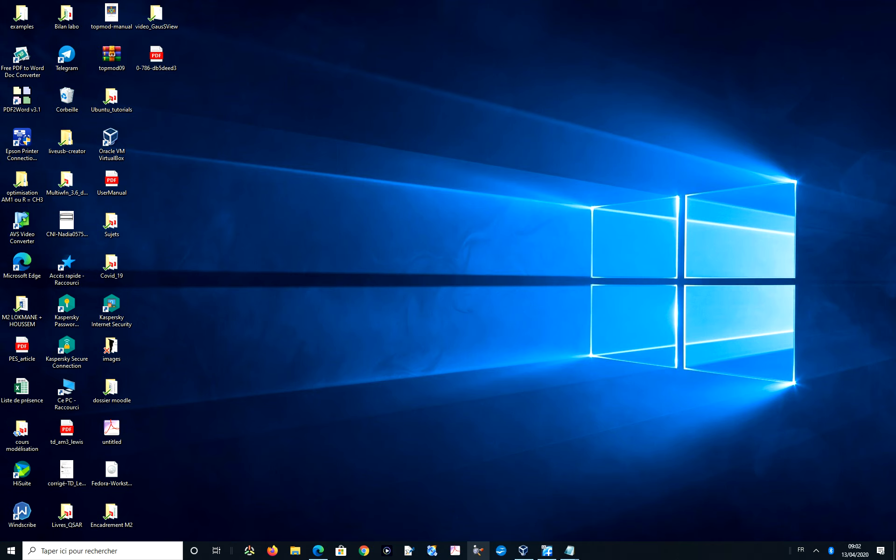
{"action": "left_click", "coordinate": [478, 551]}
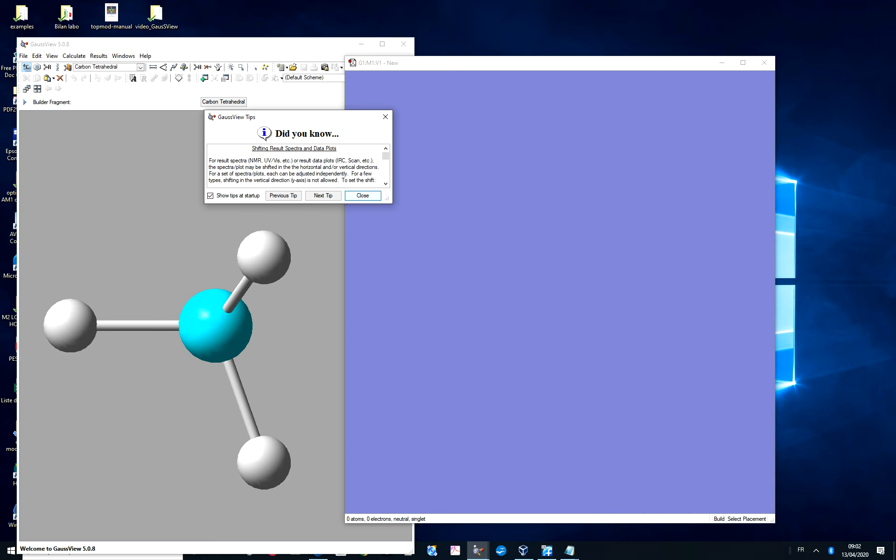
{"action": "left_click", "coordinate": [363, 196]}
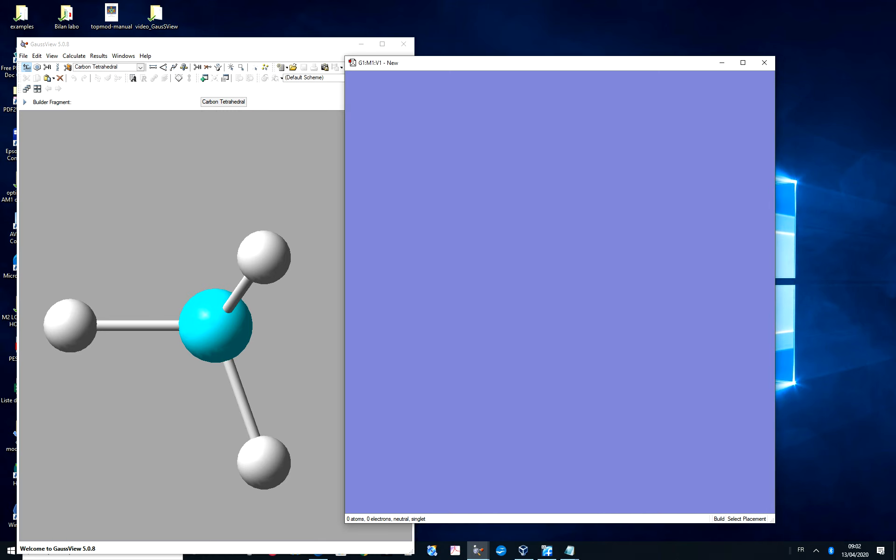
{"action": "left_click_drag", "start_coordinate": [466, 63], "coordinate": [570, 25]}
{"action": "left_click", "coordinate": [308, 44]}
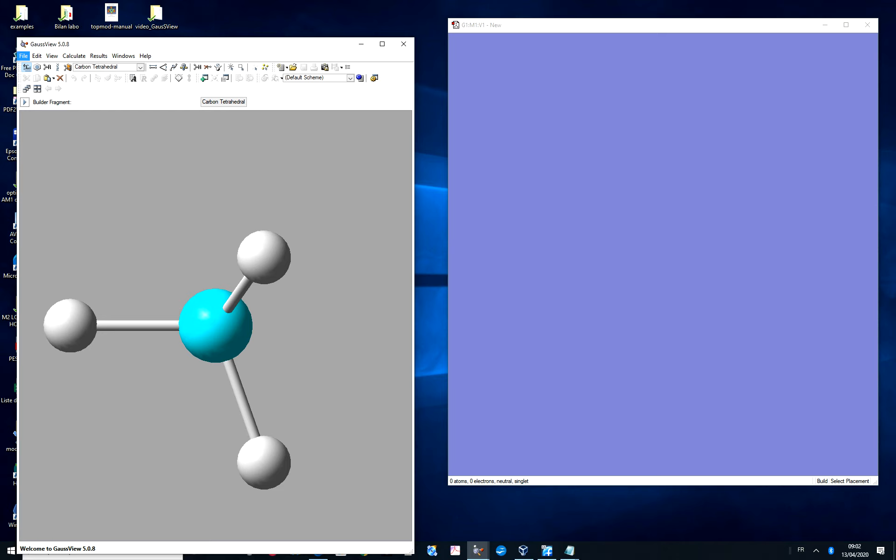
- Open the r1 Gaussian input file from the Essai folder in a separate new molecule group
{"action": "left_click", "coordinate": [23, 56]}
{"action": "left_click", "coordinate": [41, 79]}
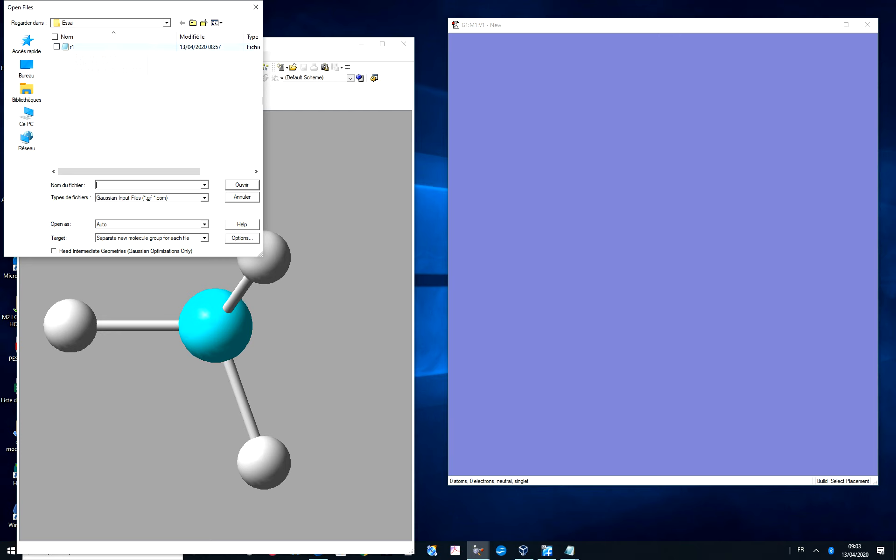
{"action": "left_click", "coordinate": [72, 47]}
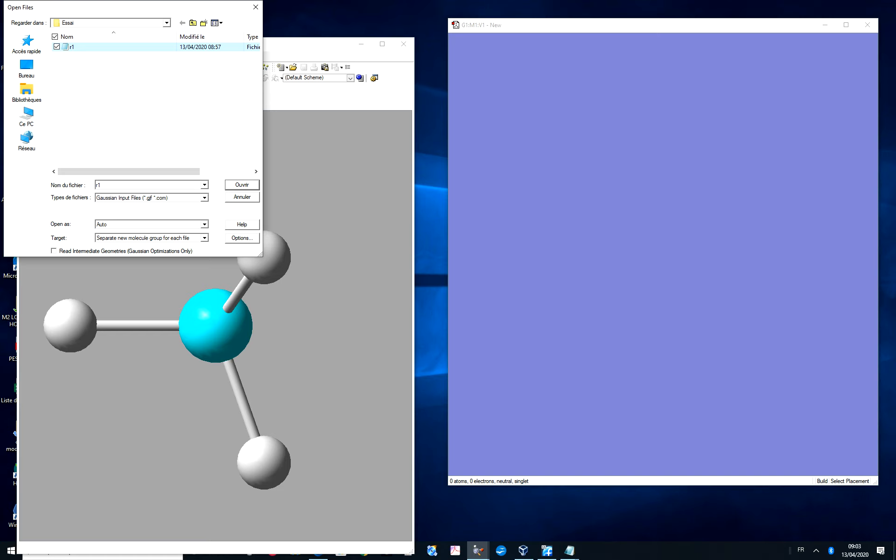
{"action": "left_click", "coordinate": [242, 185]}
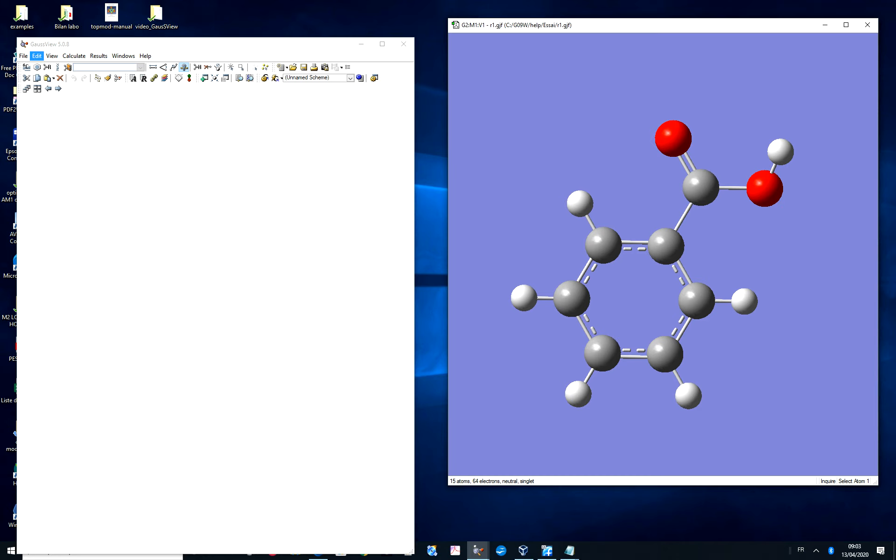
- Open the R1 Gaussian output file from the Essai folder in a separate new molecule group
{"action": "left_click", "coordinate": [22, 55]}
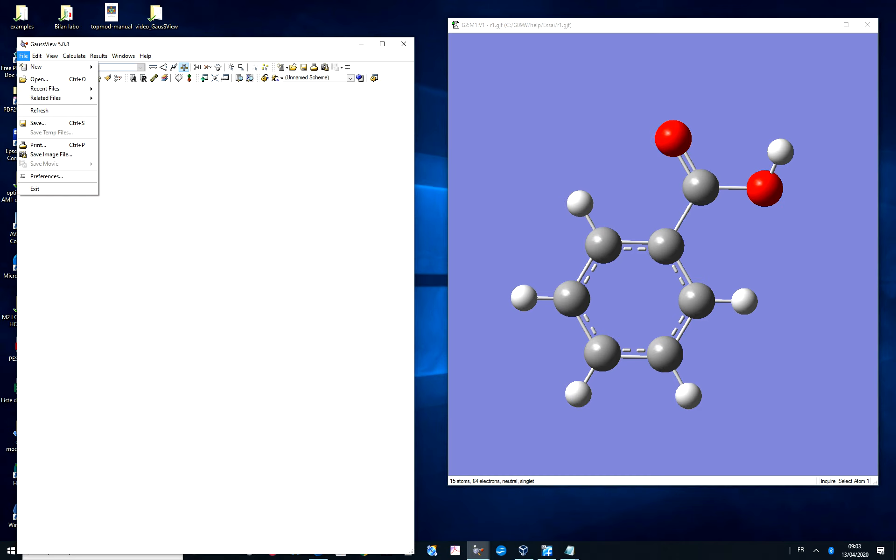
{"action": "left_click", "coordinate": [40, 79]}
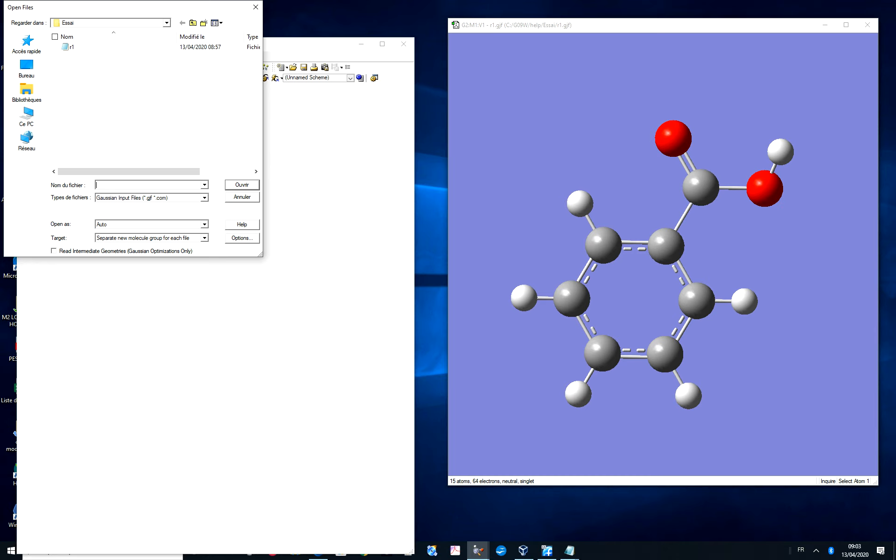
{"action": "left_click", "coordinate": [205, 198]}
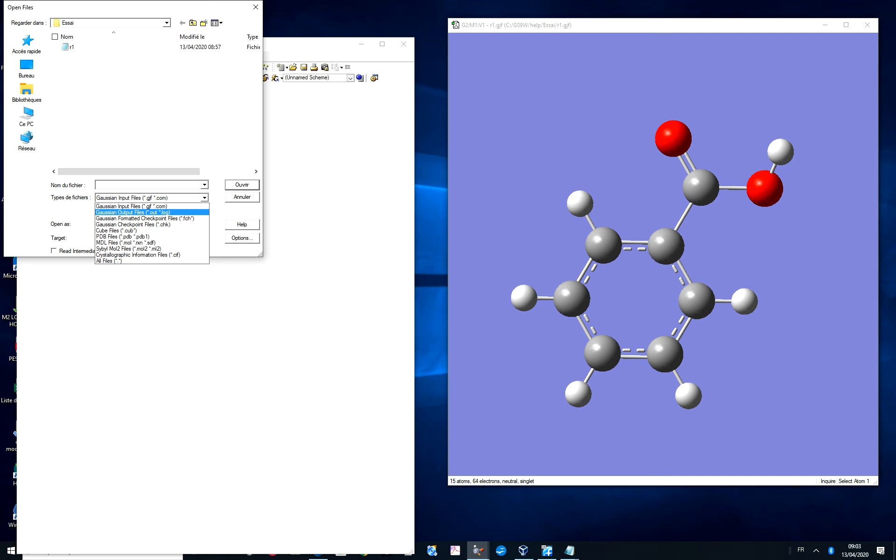
{"action": "key", "text": "Return"}
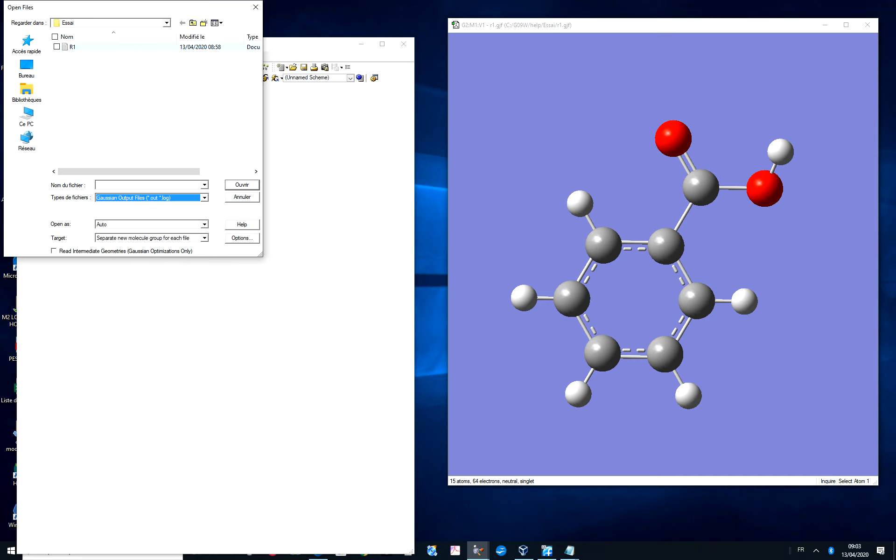
{"action": "left_click", "coordinate": [71, 47]}
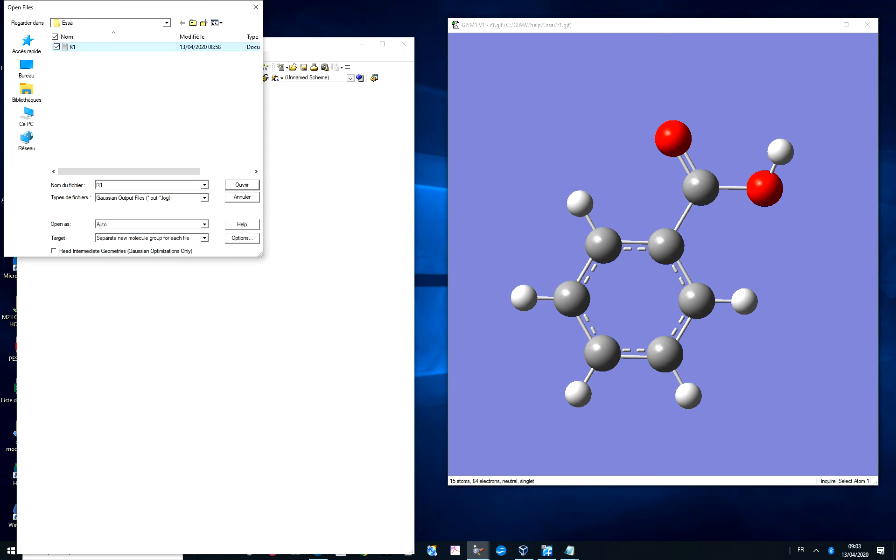
{"action": "key", "text": "Return"}
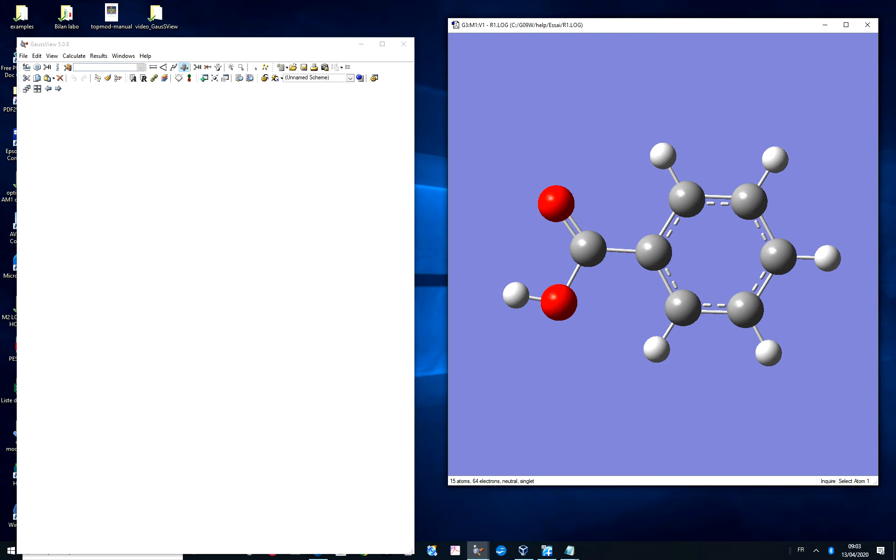
- Move the R1.LOG window aside and close the r1.gjf and empty new molecule windows
{"action": "left_click_drag", "start_coordinate": [653, 25], "coordinate": [644, 85]}
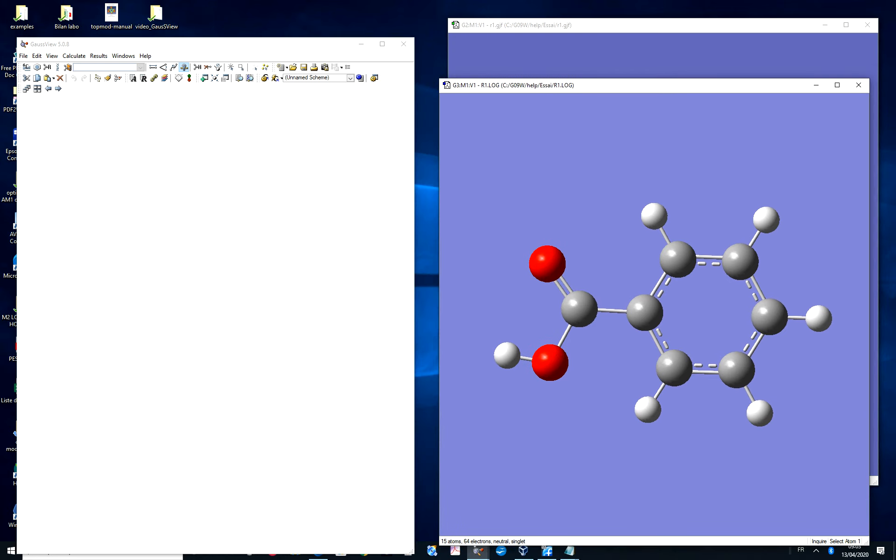
{"action": "left_click", "coordinate": [649, 51]}
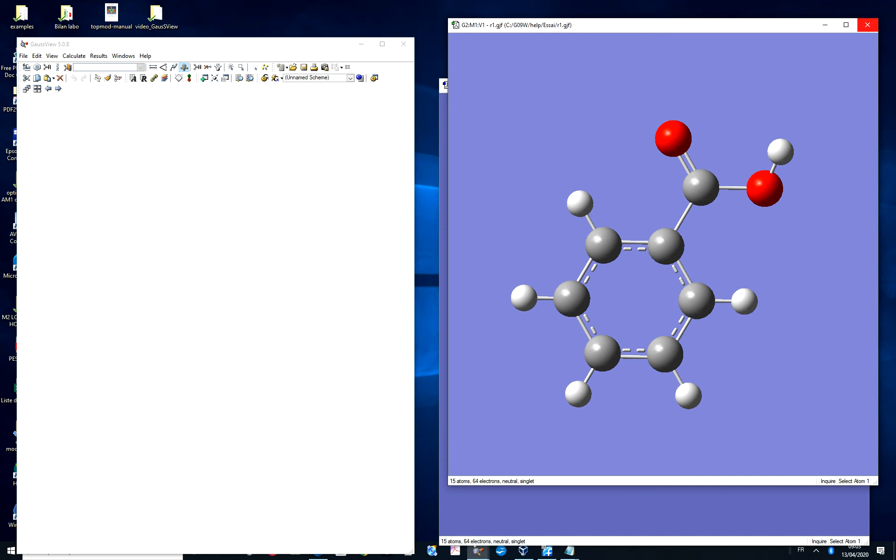
{"action": "left_click", "coordinate": [867, 25]}
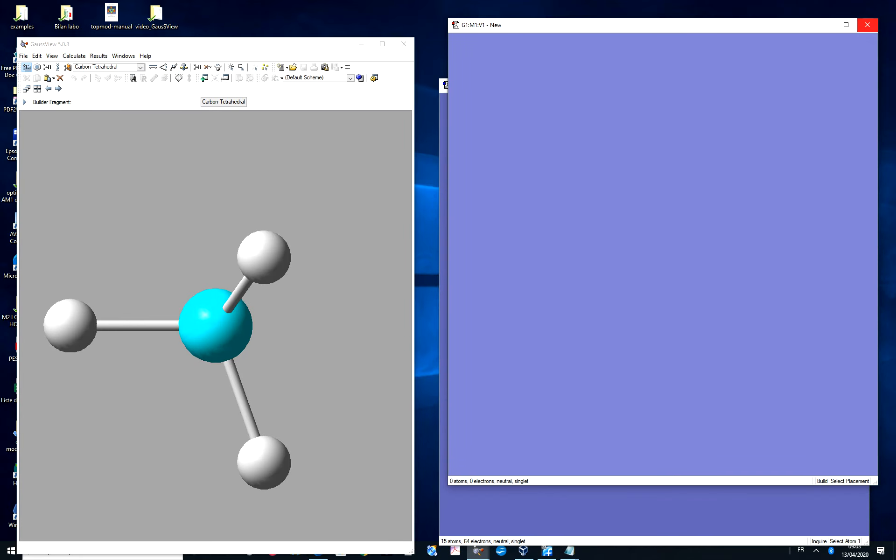
{"action": "left_click", "coordinate": [867, 25]}
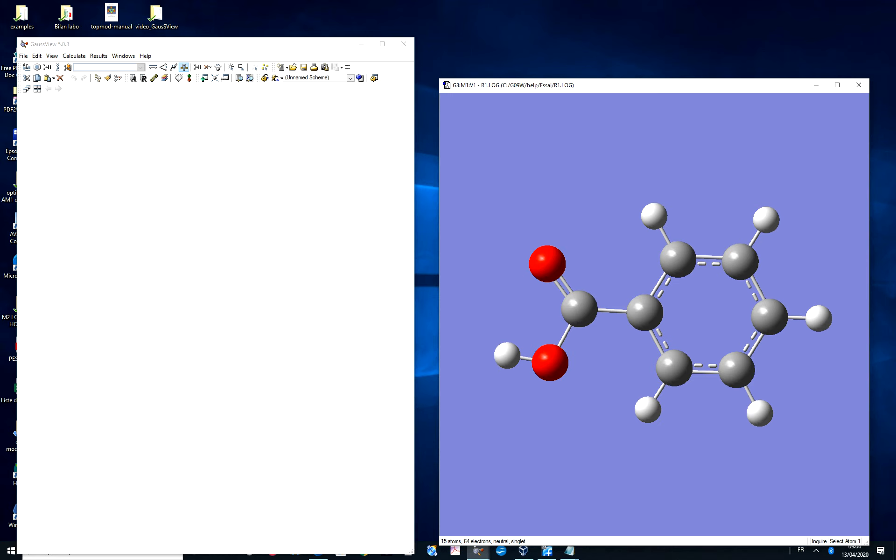
- Display the calculation summary for R1.LOG, move it clear of the molecule, and select its E(RAM1) energy value
{"action": "left_click", "coordinate": [98, 56]}
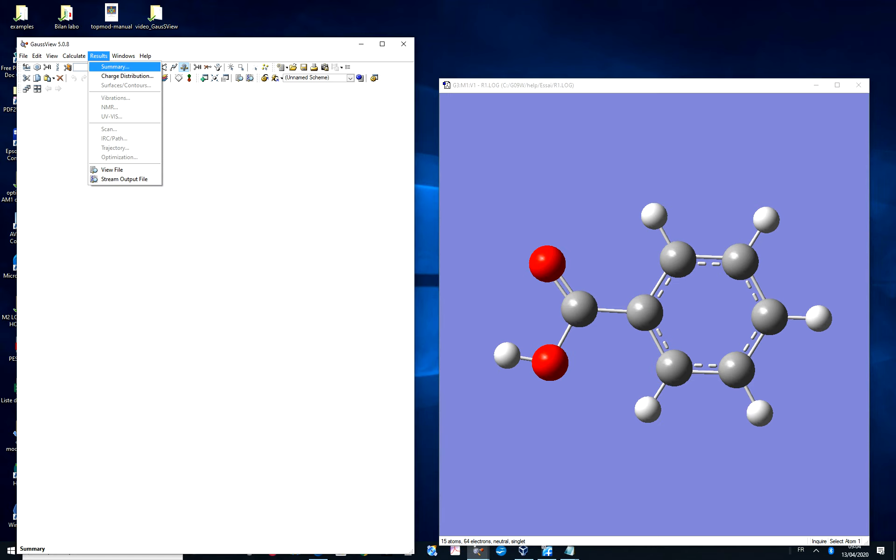
{"action": "left_click", "coordinate": [115, 66]}
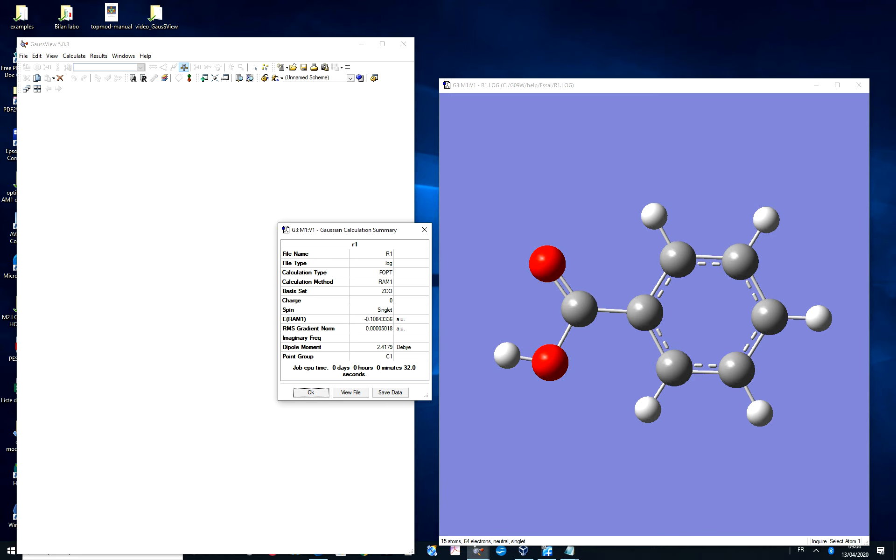
{"action": "left_click_drag", "start_coordinate": [327, 229], "coordinate": [279, 90]}
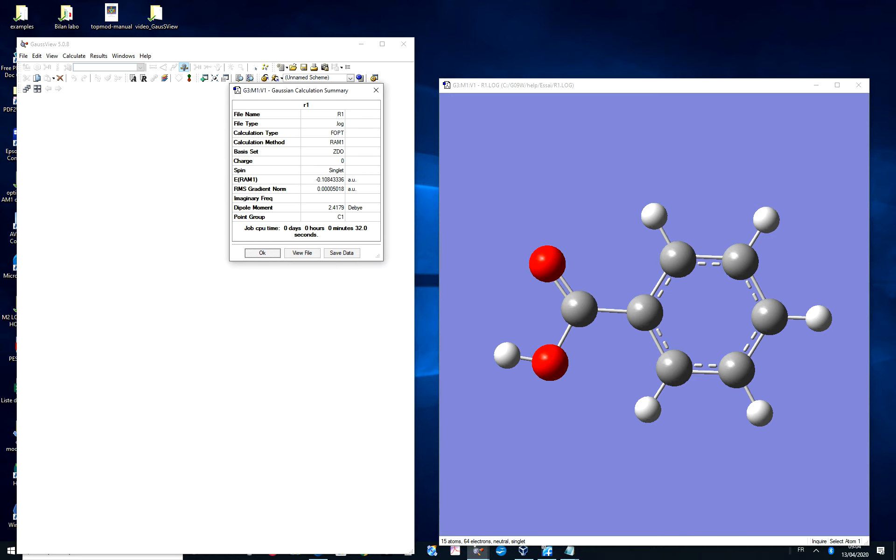
{"action": "left_click", "coordinate": [323, 180]}
{"action": "left_click", "coordinate": [10, 551]}
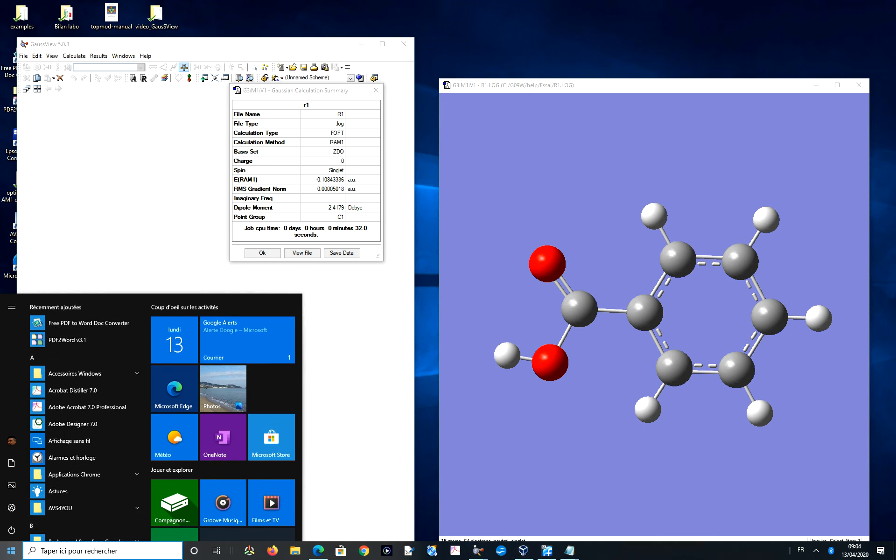
{"action": "scroll", "coordinate": [223, 410], "scroll_direction": "down", "scroll_amount": 5}
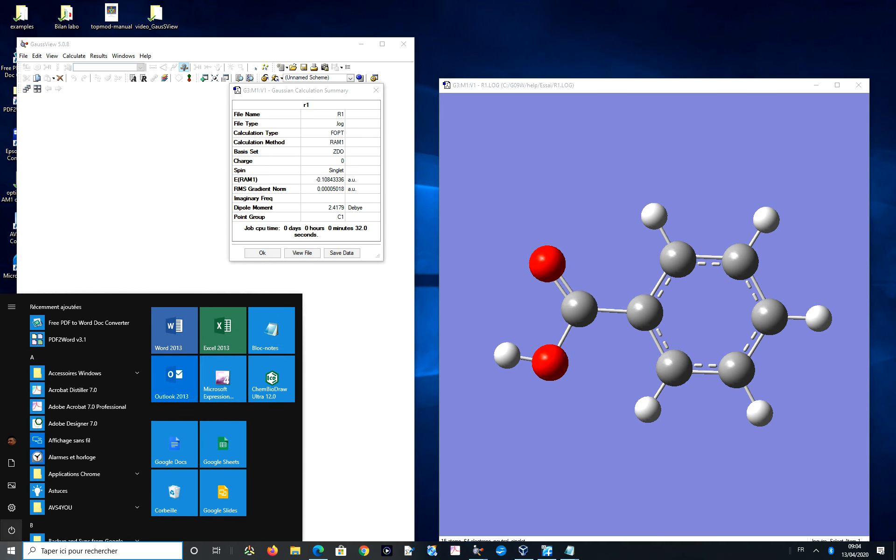
{"action": "mouse_move", "coordinate": [11, 530]}
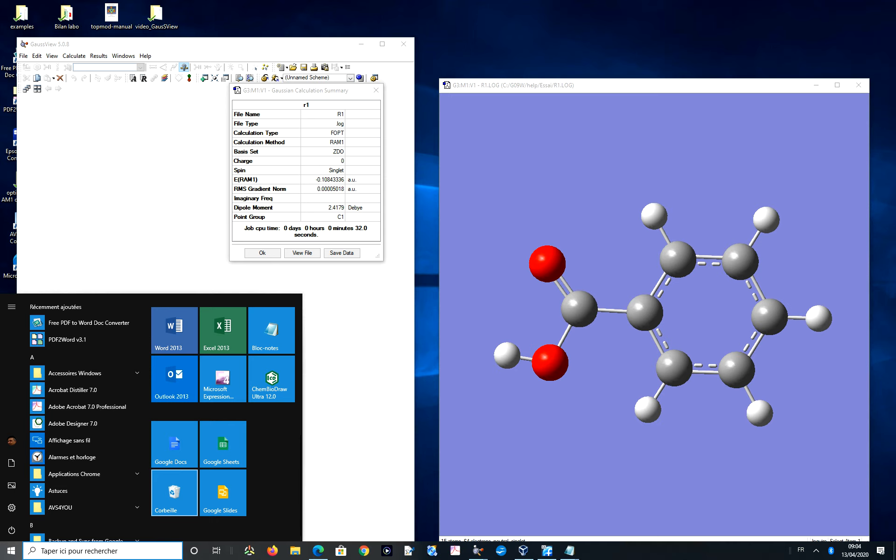
{"action": "left_click", "coordinate": [345, 420]}
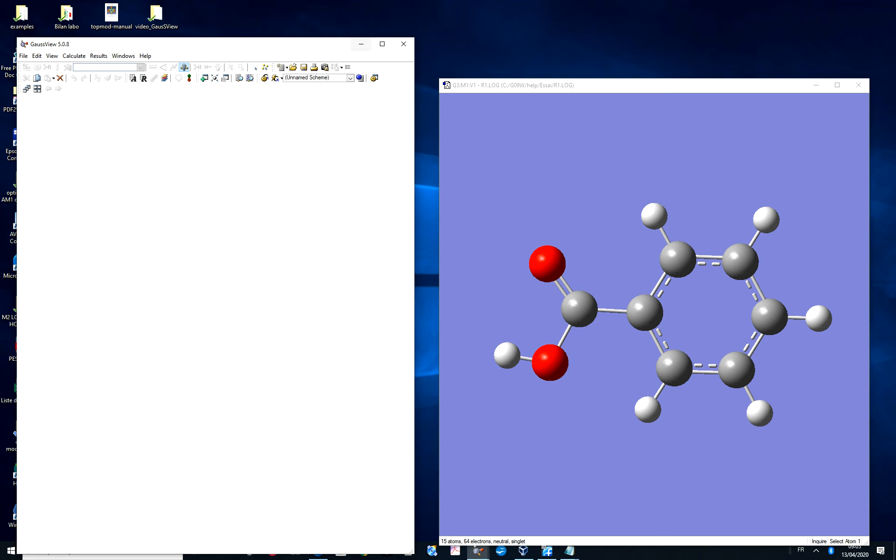
- Minimize the main GaussView window, launch Excel 2013, and create a blank workbook
{"action": "left_click", "coordinate": [361, 44]}
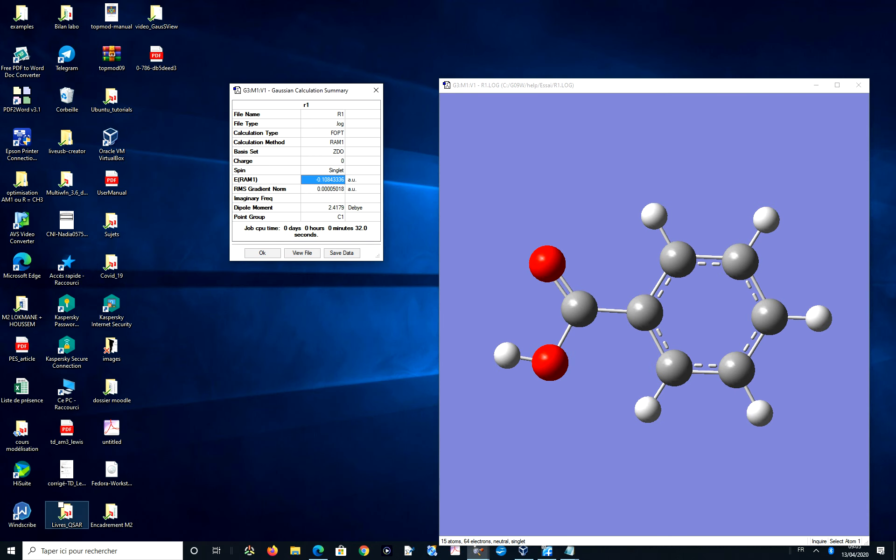
{"action": "left_click", "coordinate": [11, 551]}
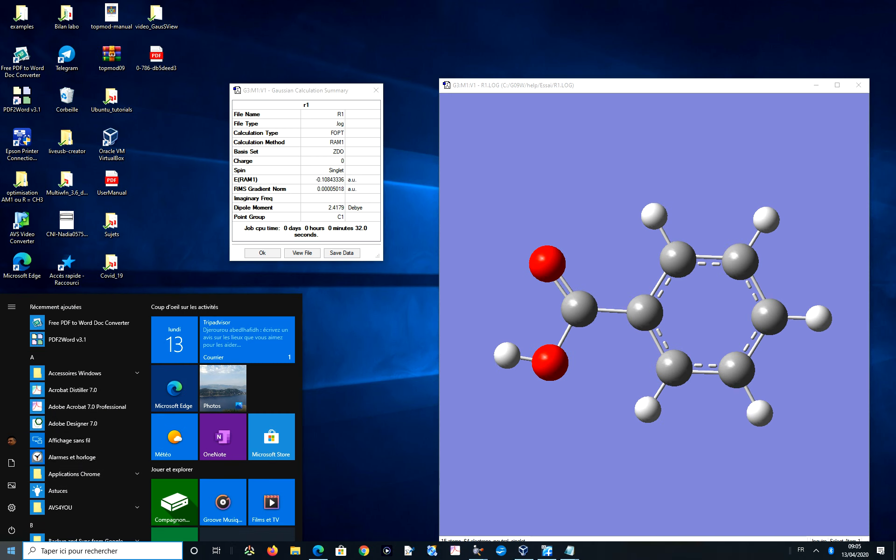
{"action": "scroll", "coordinate": [223, 485], "scroll_direction": "down", "scroll_amount": 3}
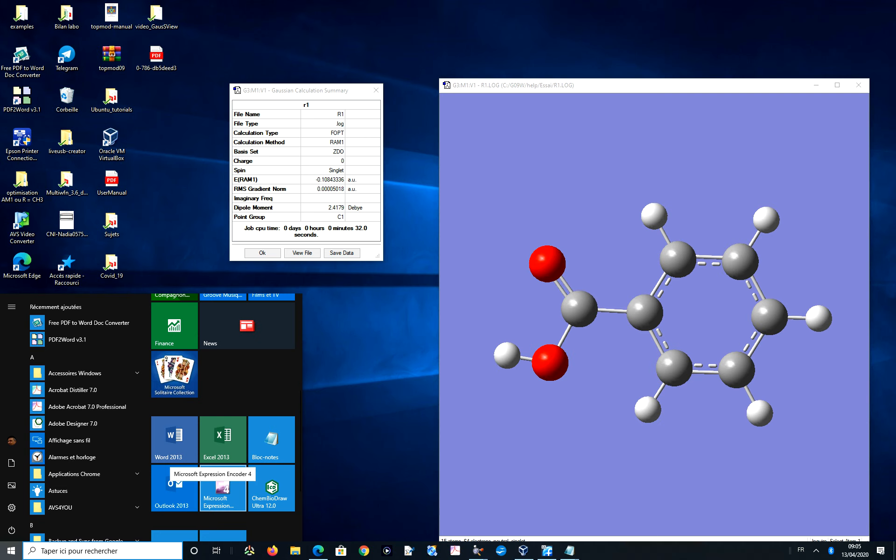
{"action": "left_click", "coordinate": [222, 439]}
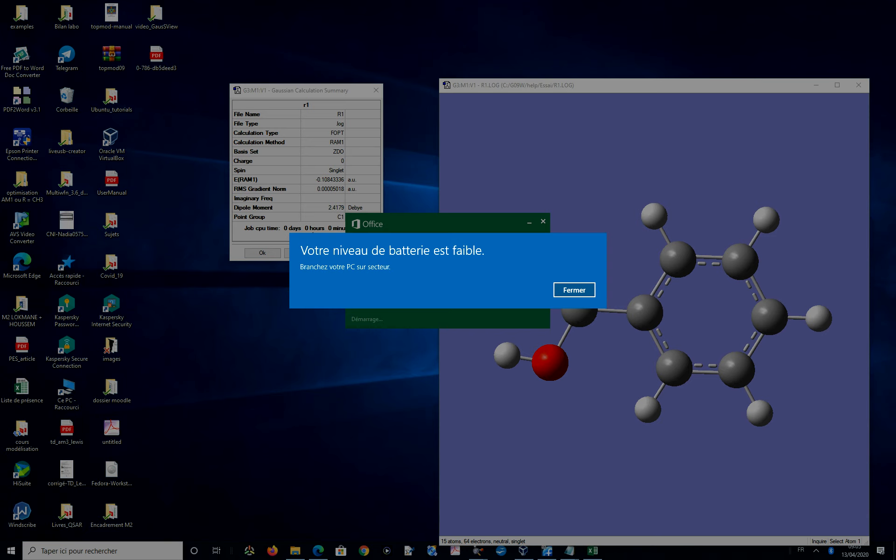
{"action": "left_click", "coordinate": [574, 290]}
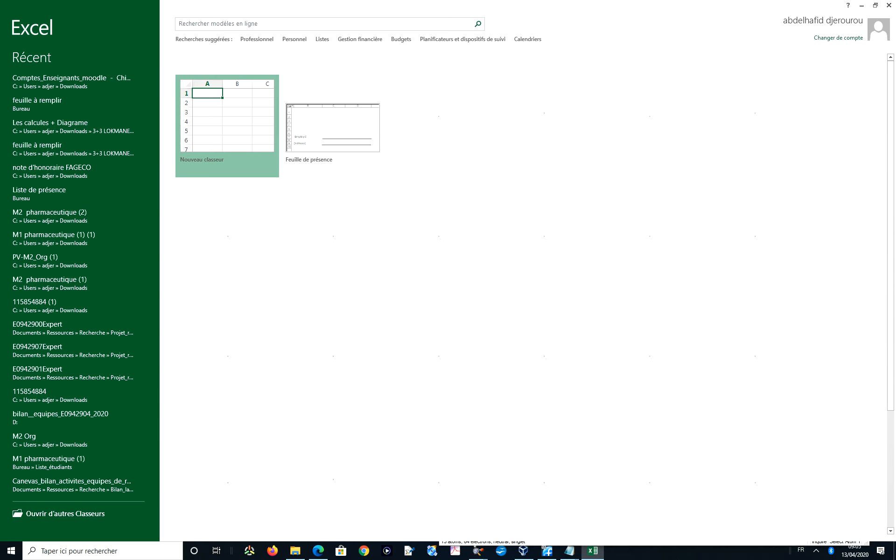
{"action": "left_click", "coordinate": [227, 126]}
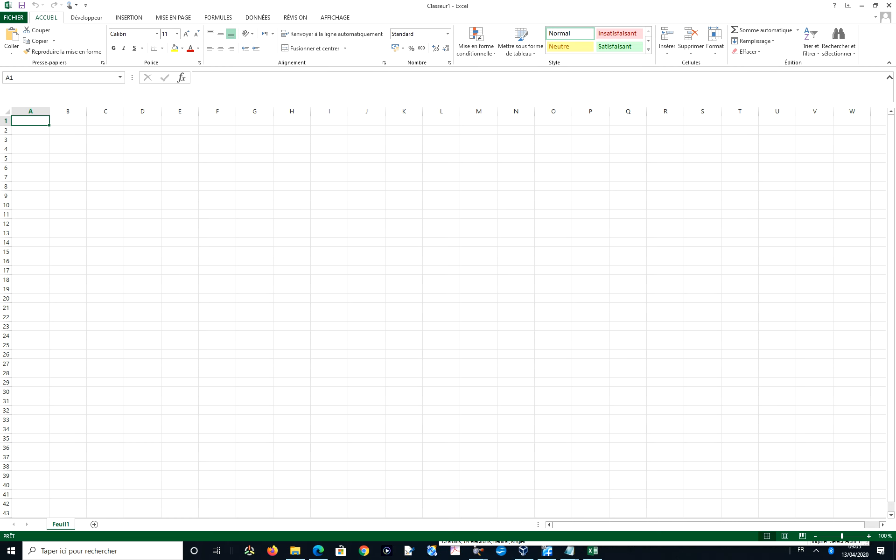
- Enter an energy label in cell D8, starting with "Ener"
{"action": "left_click", "coordinate": [143, 186]}
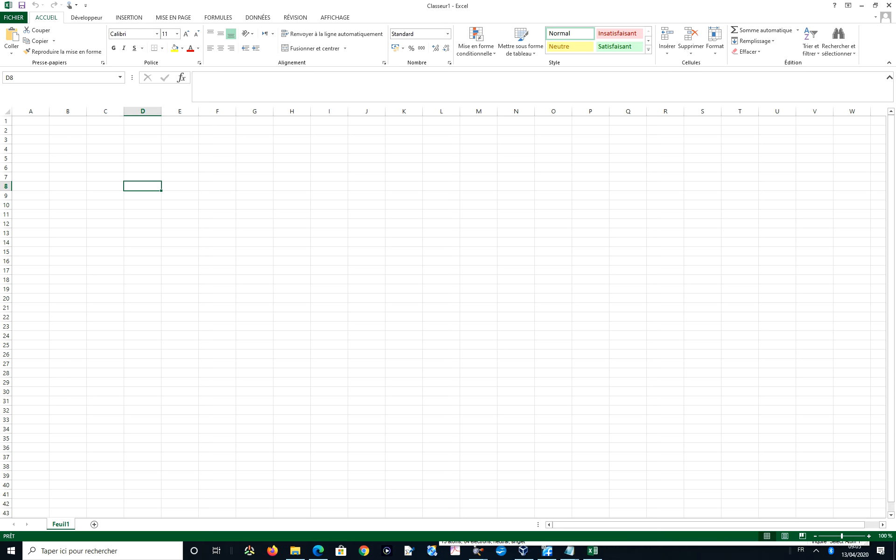
{"action": "type", "text": "Ener"}
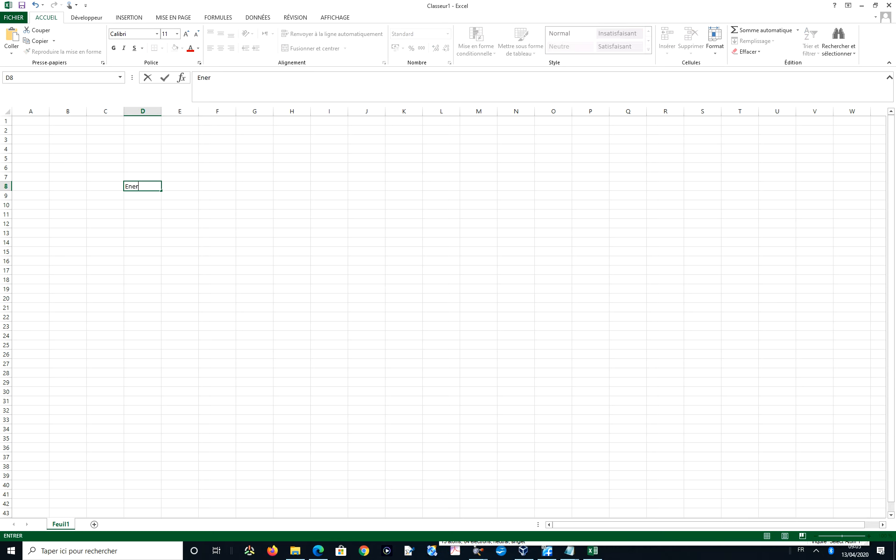